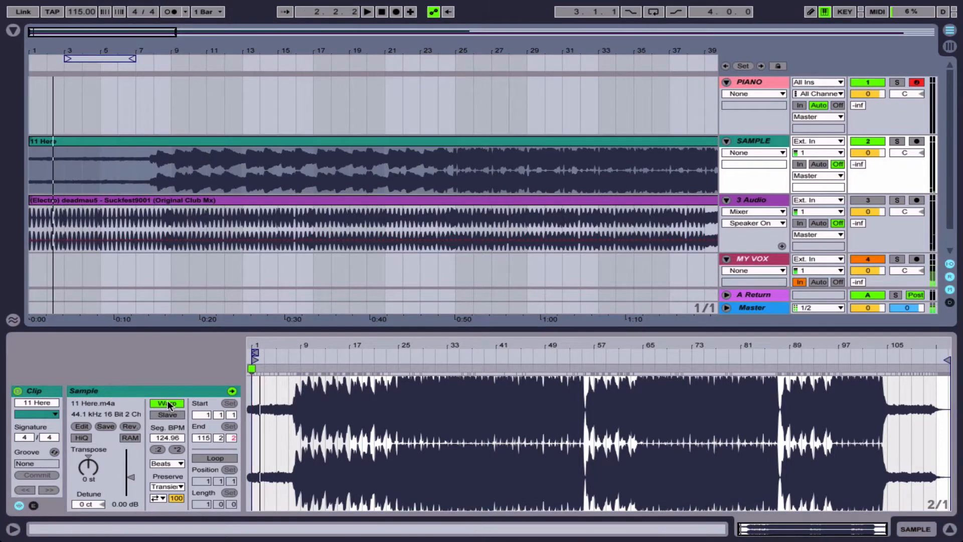
Turn off warping on the 11 Here clip, move its start marker to the very beginning of the audio, and play it.
click(167, 403)
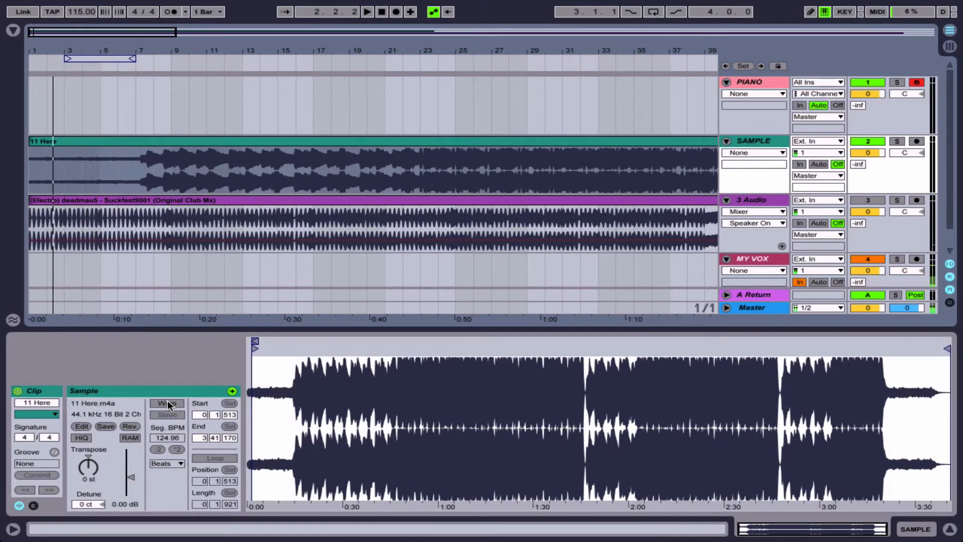
drag(255, 348, 240, 348)
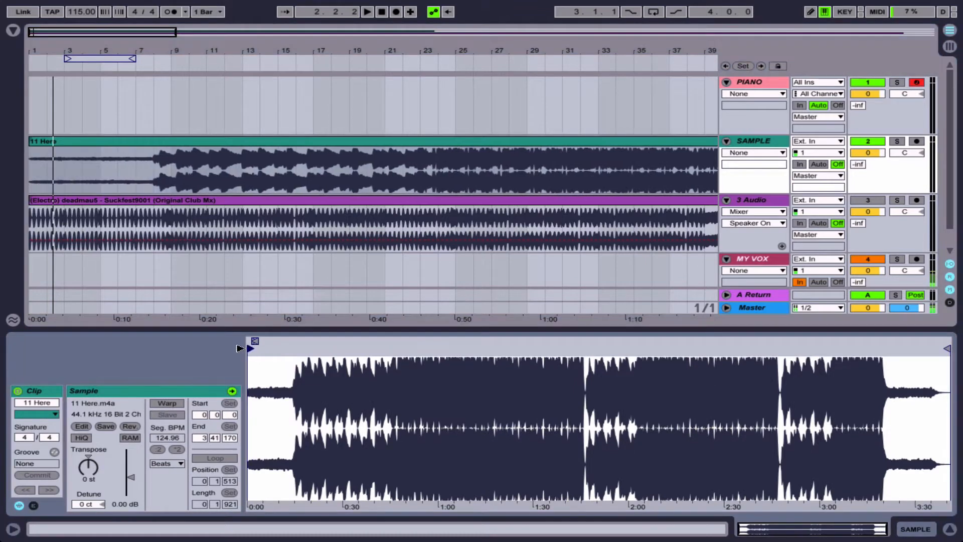
key(space)
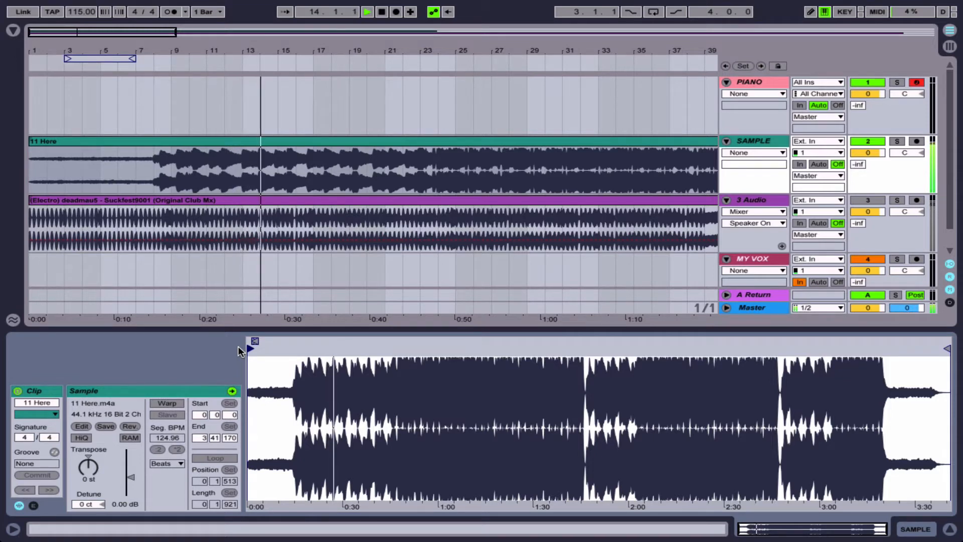
key(space)
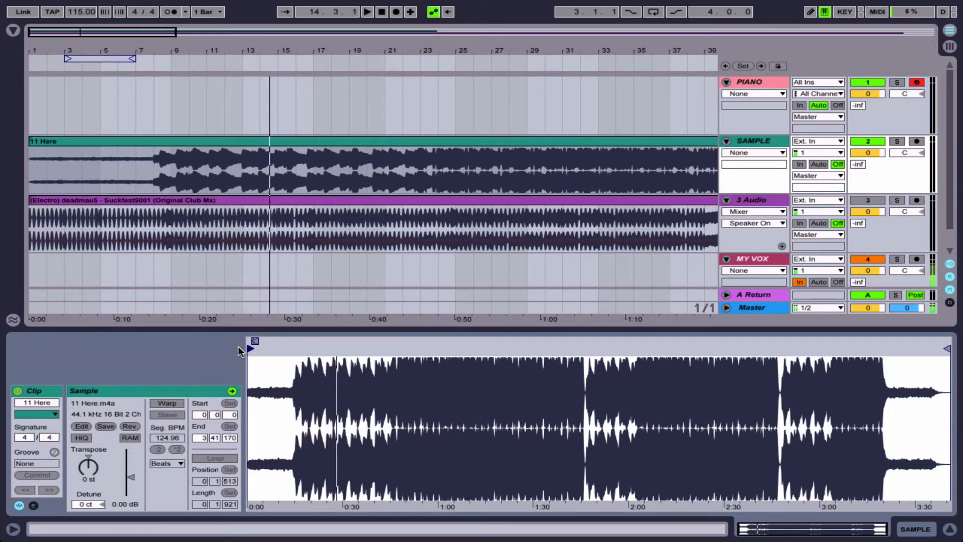
Activate the 3 Audio track holding the deadmau5 clip and mute the SAMPLE track.
click(152, 200)
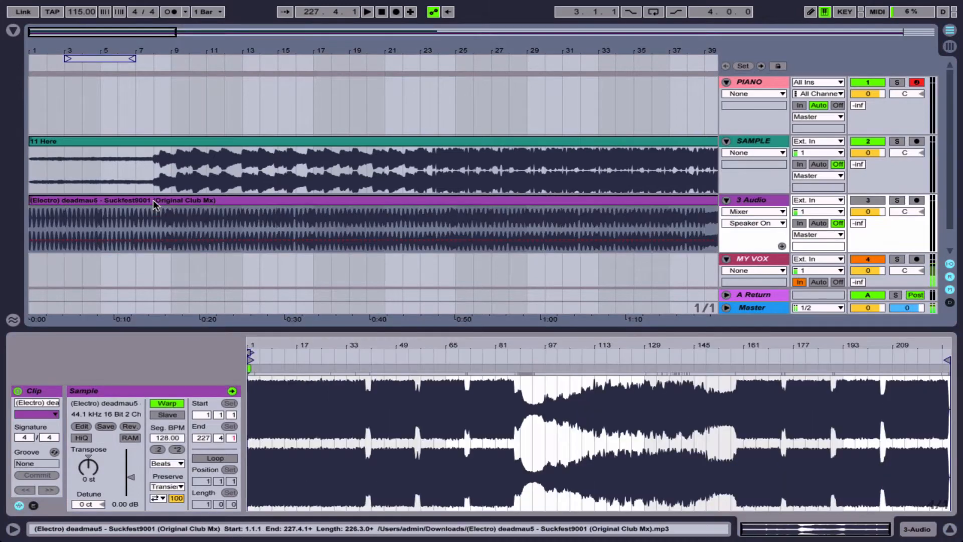
click(868, 201)
click(868, 142)
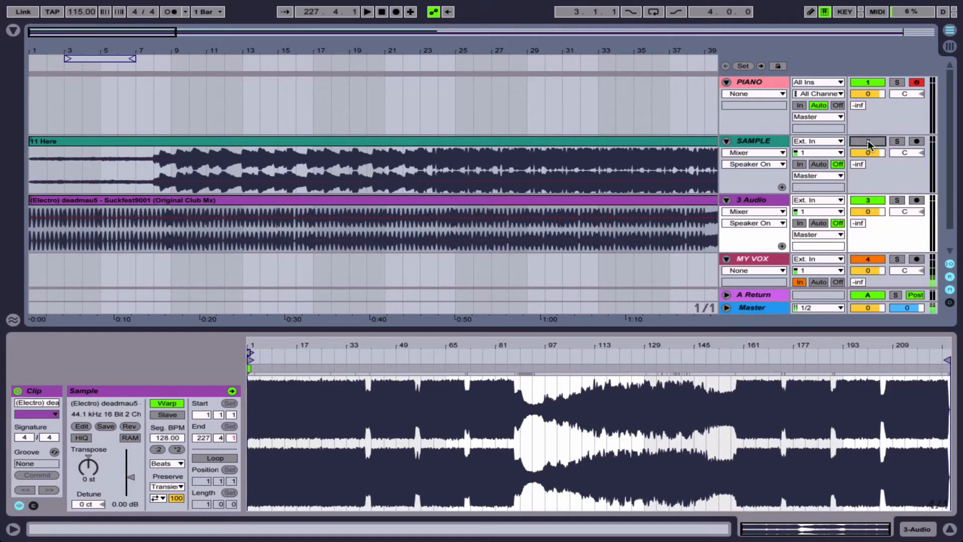
Turn off warping on the deadmau5 Suckfest9001 clip and play it from bar 35 to hear its original tempo.
click(316, 66)
drag(317, 50, 126, 49)
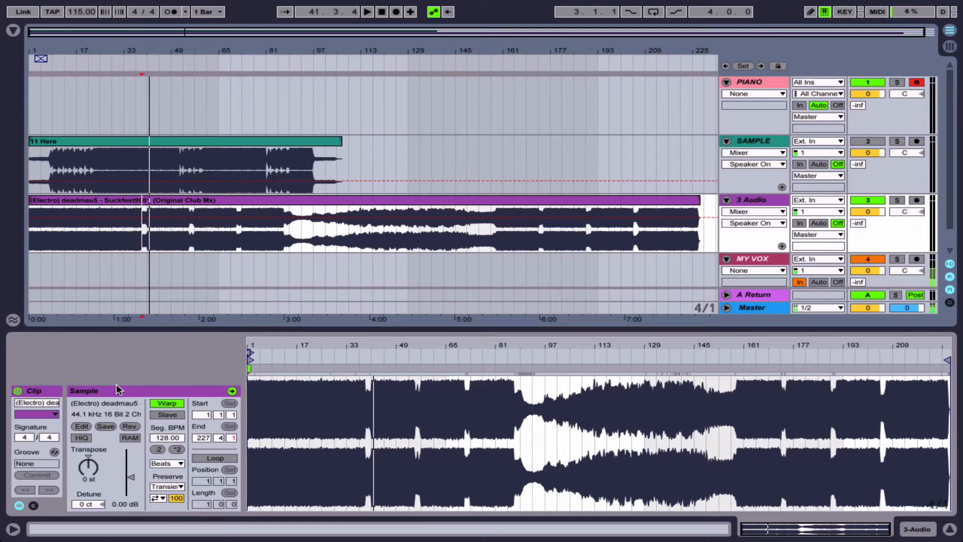
click(167, 403)
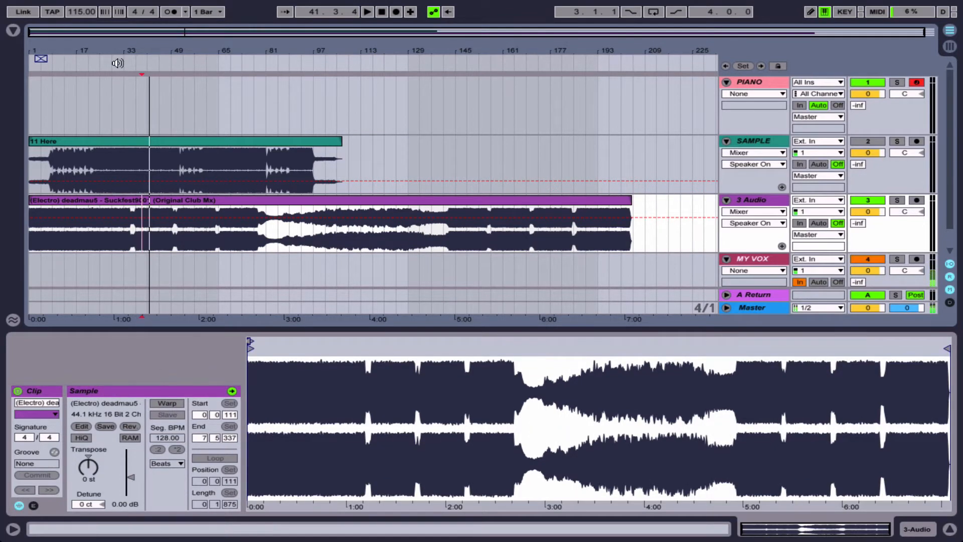
drag(120, 44, 123, 40)
click(202, 231)
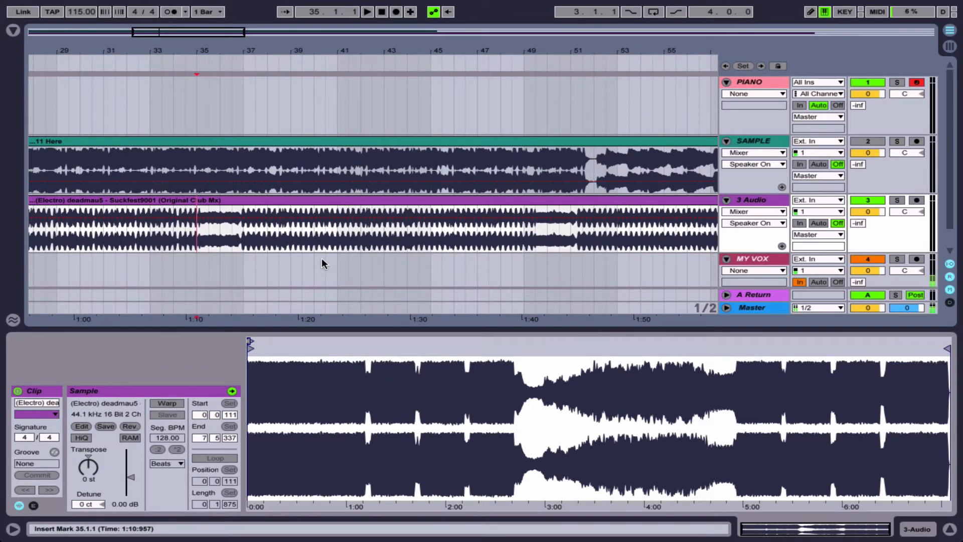
key(space)
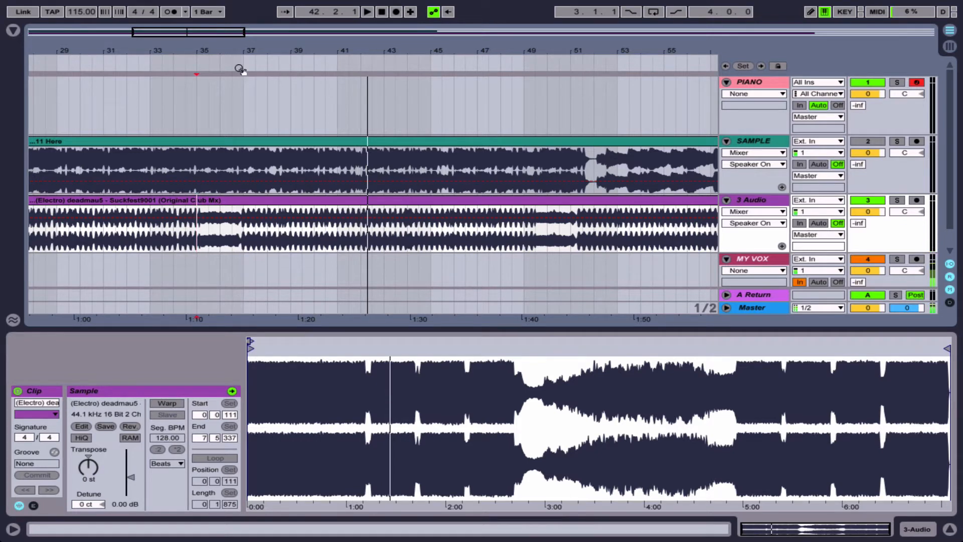
key(space)
Reactivate the SAMPLE track and mute the 3 Audio track.
click(200, 199)
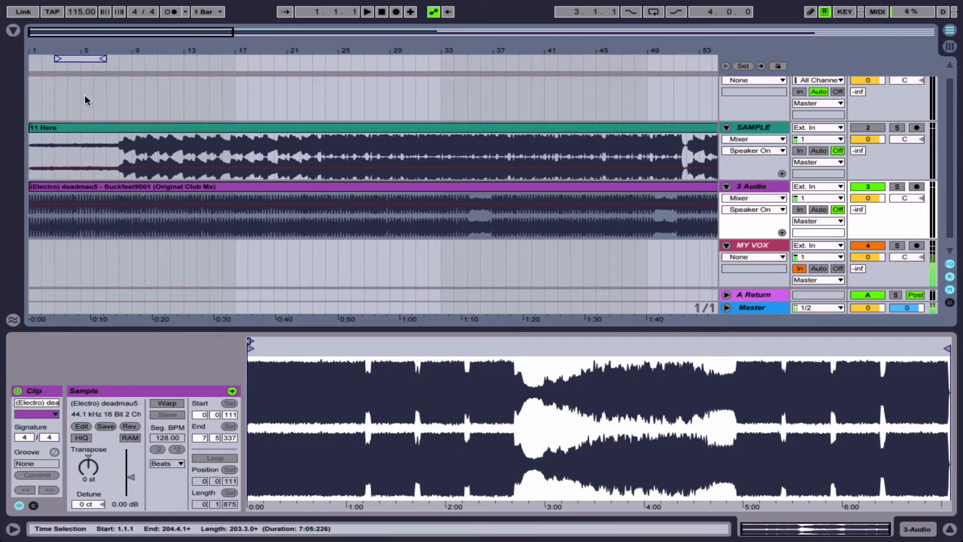
click(80, 126)
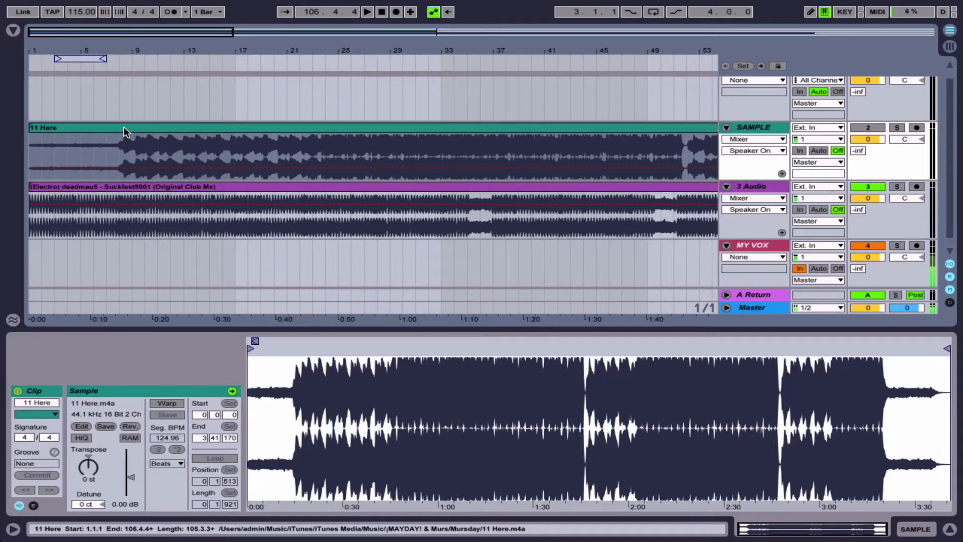
click(114, 187)
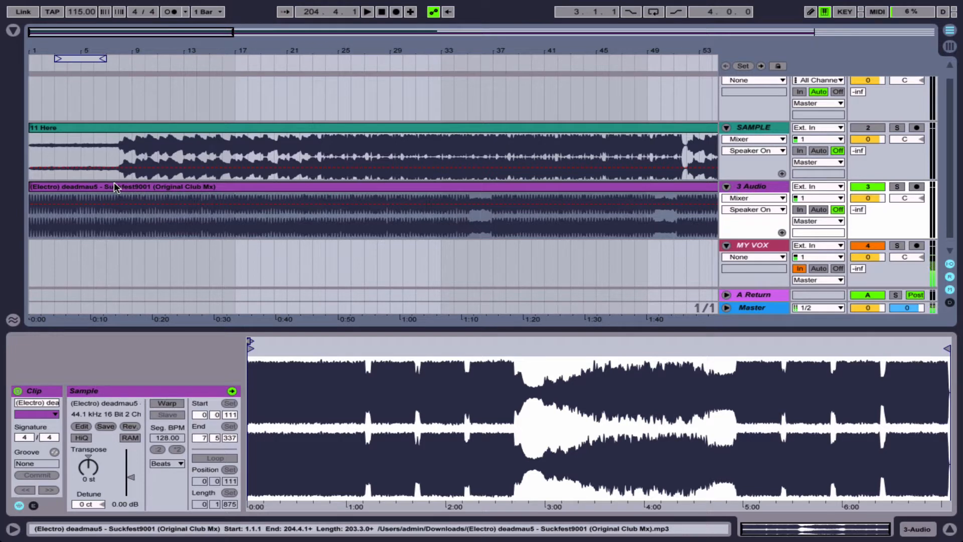
click(870, 128)
click(872, 189)
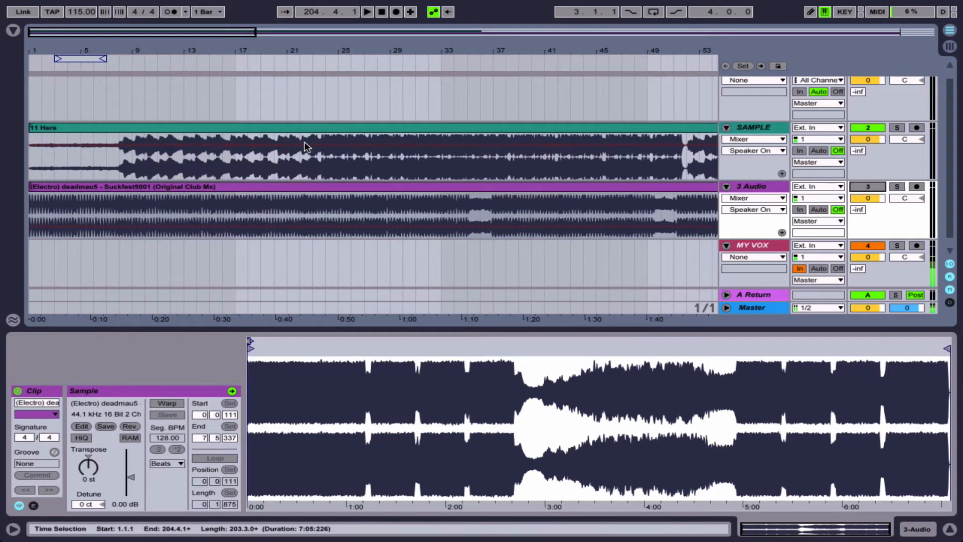
Turn warping back on for the 11 Here clip and add a warp marker where its audio first becomes audible.
click(229, 129)
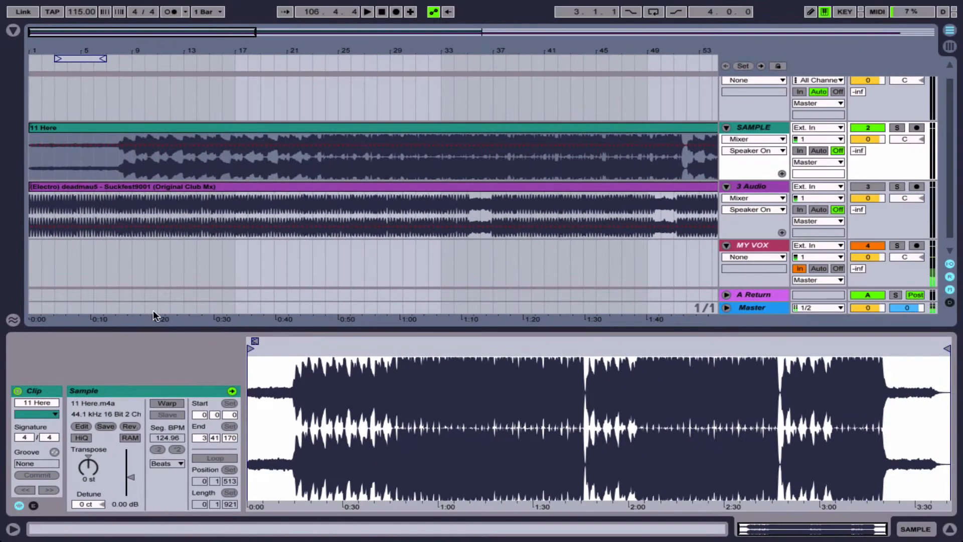
click(165, 403)
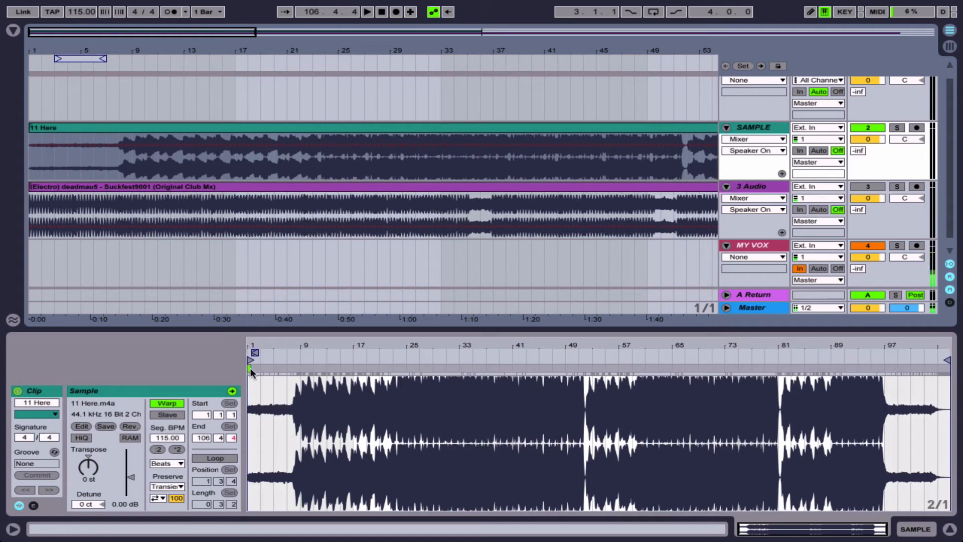
drag(254, 350, 257, 363)
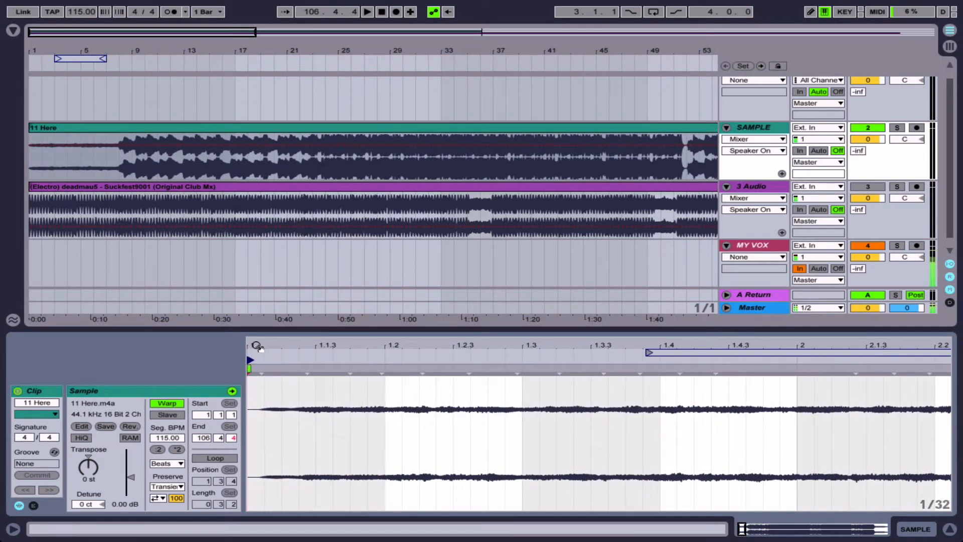
drag(257, 351, 260, 369)
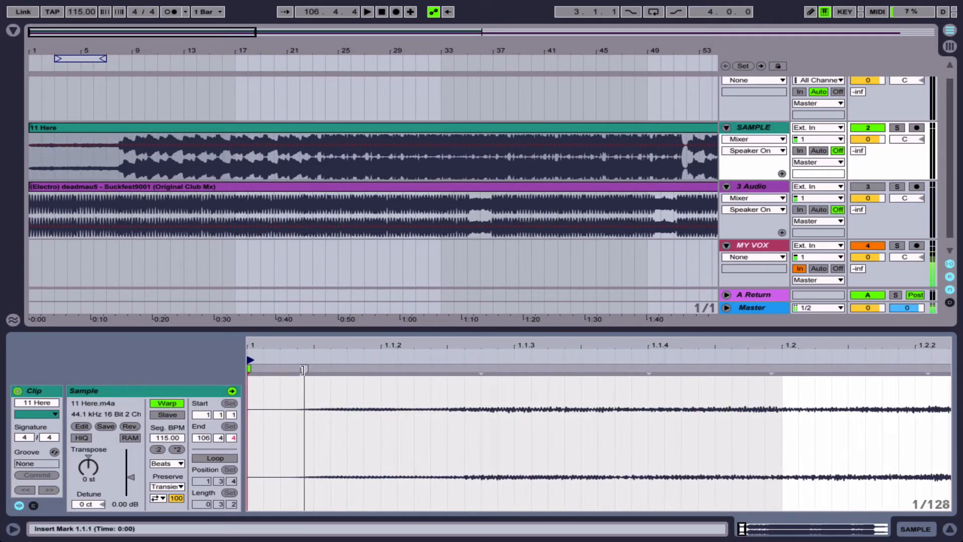
click(302, 369)
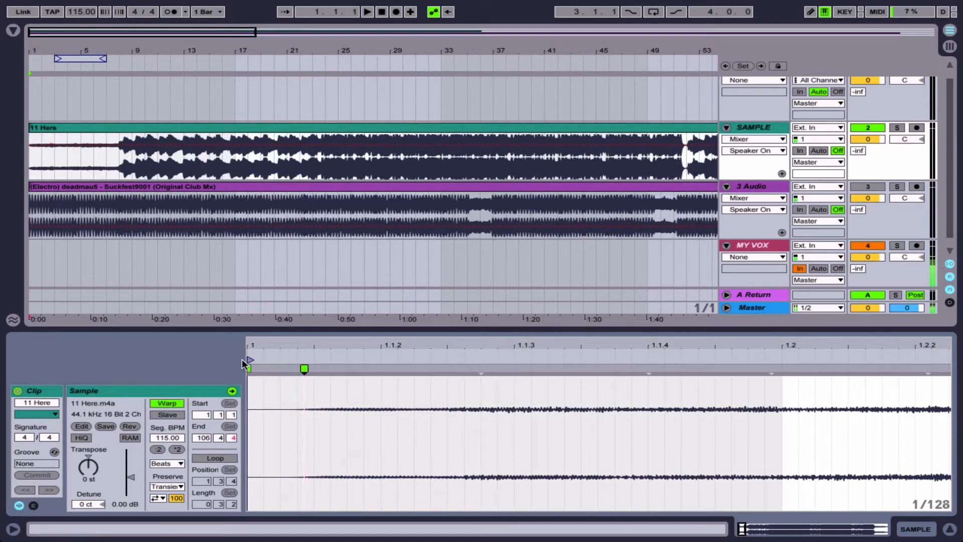
Move the 11 Here clip's start marker to the new warp marker and set 1.1.1 at that point.
drag(249, 360, 305, 360)
key(space)
key(space)
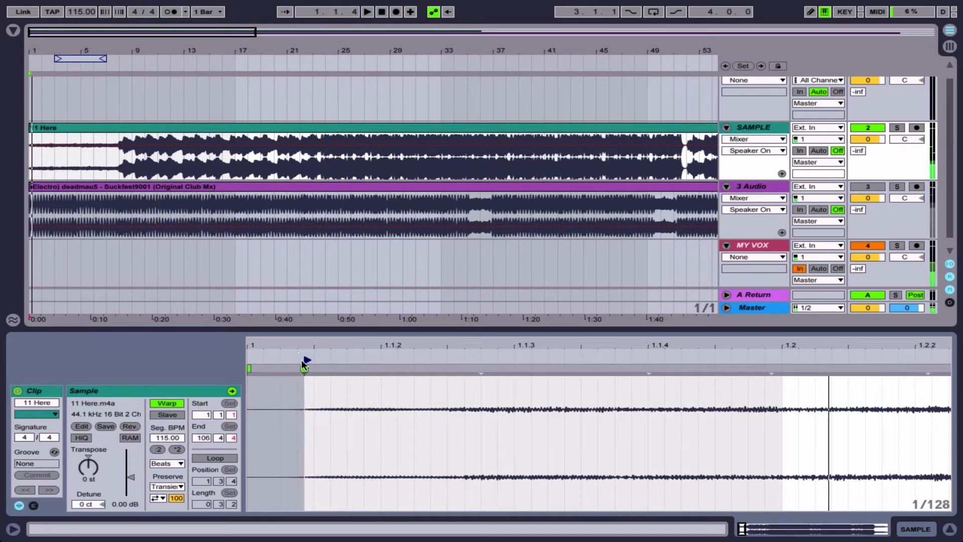
right_click(304, 366)
click(344, 216)
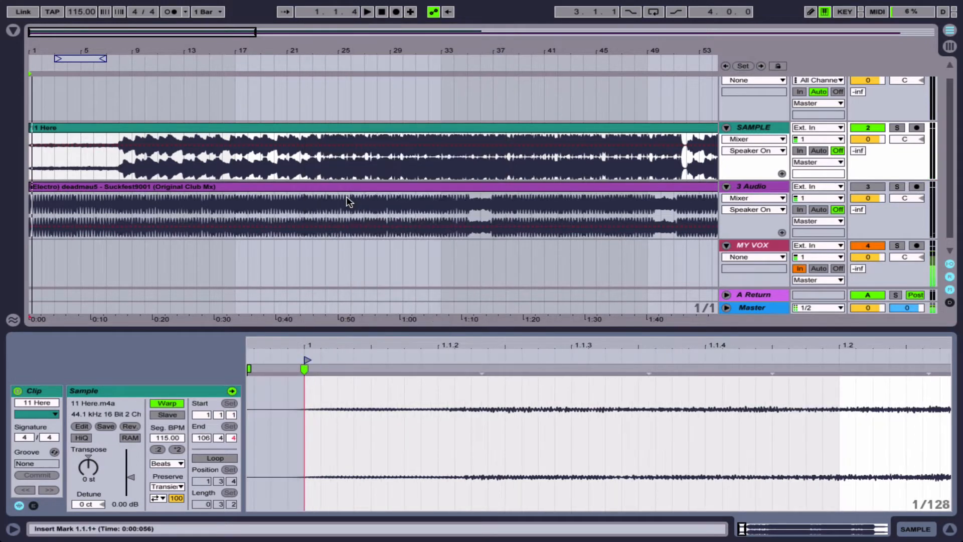
Turn on the metronome and set the project tempo to 125 BPM.
drag(321, 346, 320, 256)
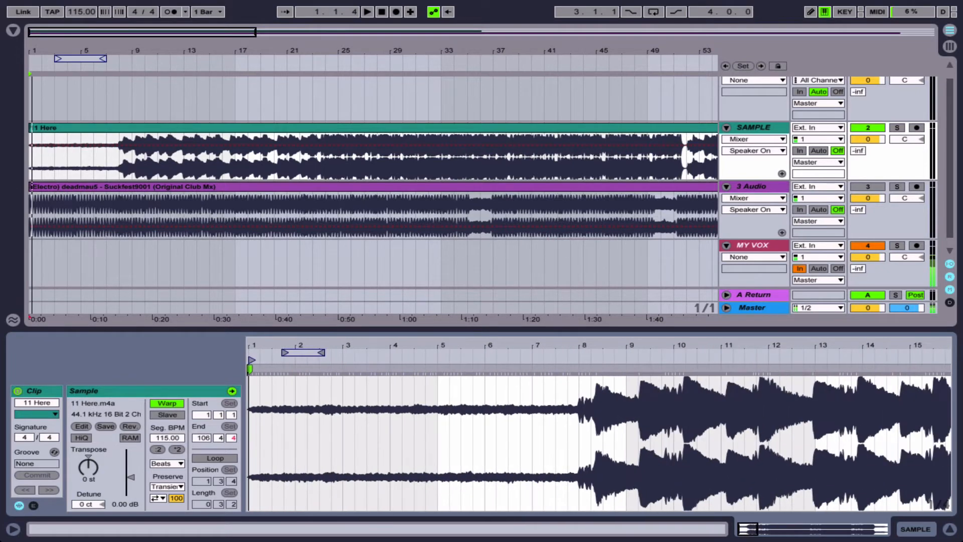
click(175, 11)
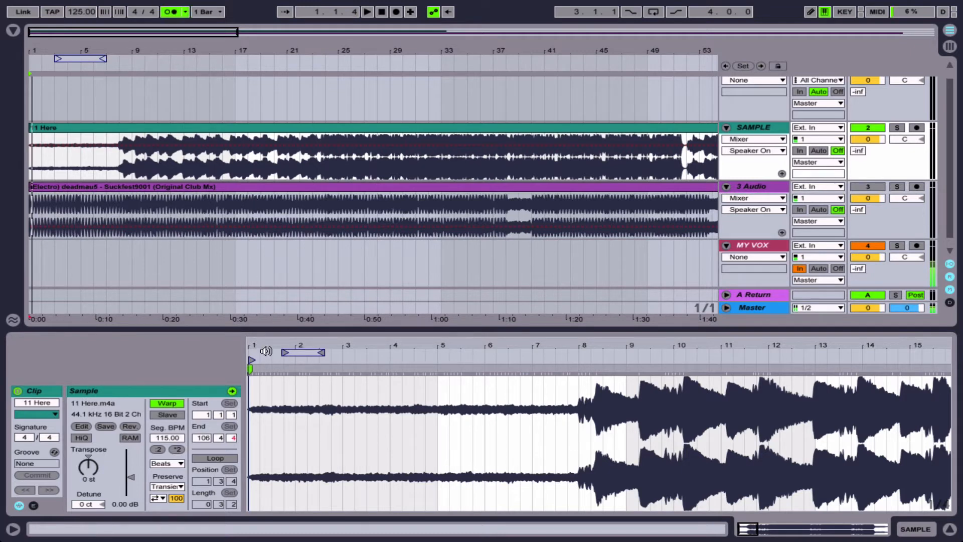
mouse_move(262, 346)
mouse_down()
mouse_move(288, 357)
mouse_move(262, 348)
mouse_up()
Play the 11 Here clip against the metronome and align a new warp marker from about 2.4.2 to 3.1.1.
key(space)
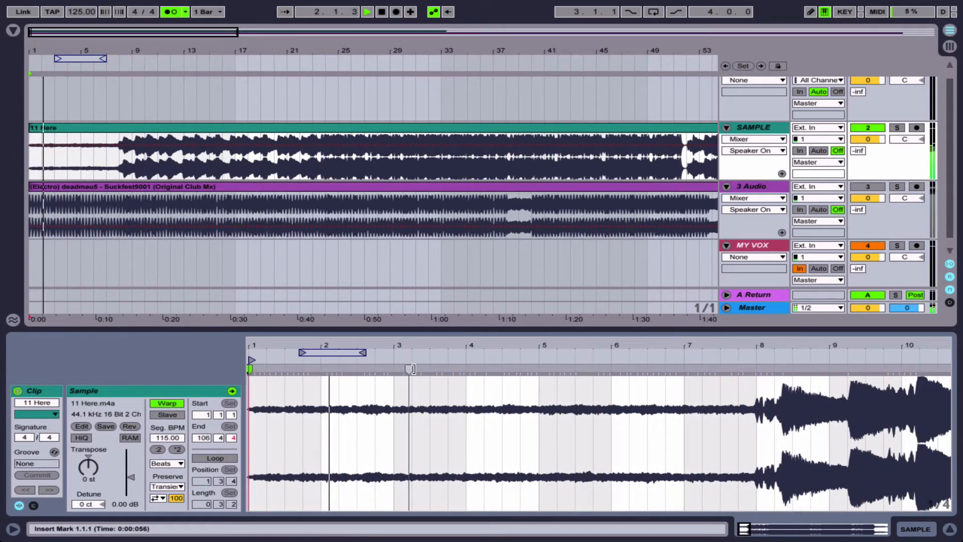
drag(427, 346, 426, 359)
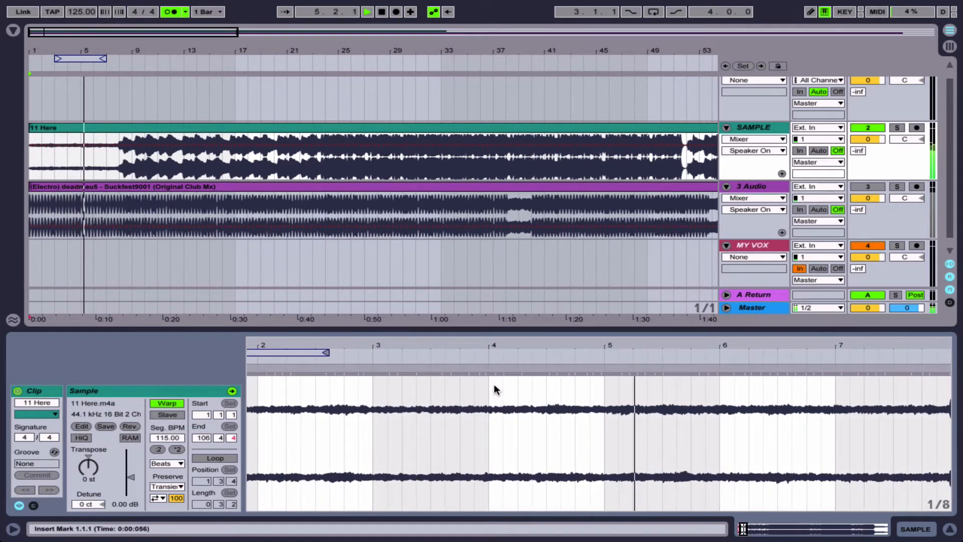
scroll(493, 383, left, 3)
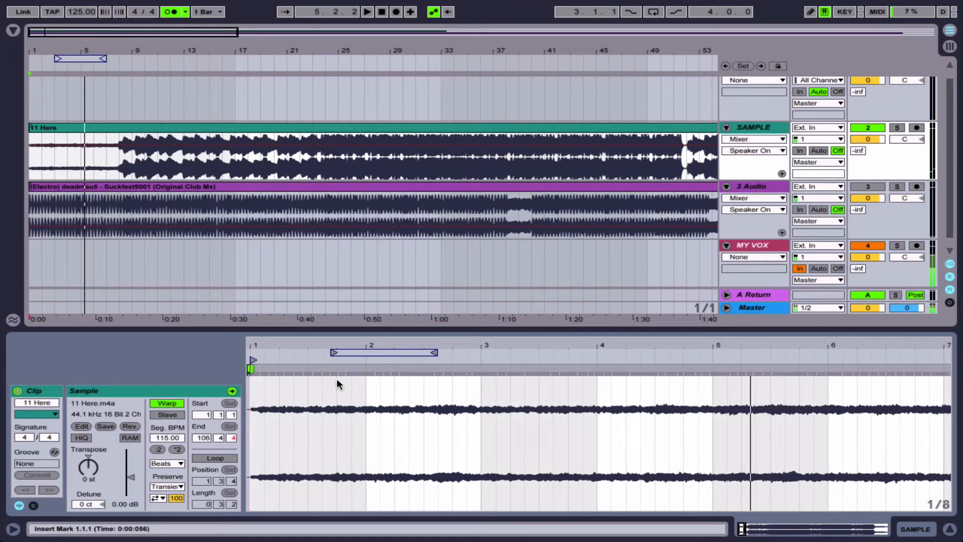
key(space)
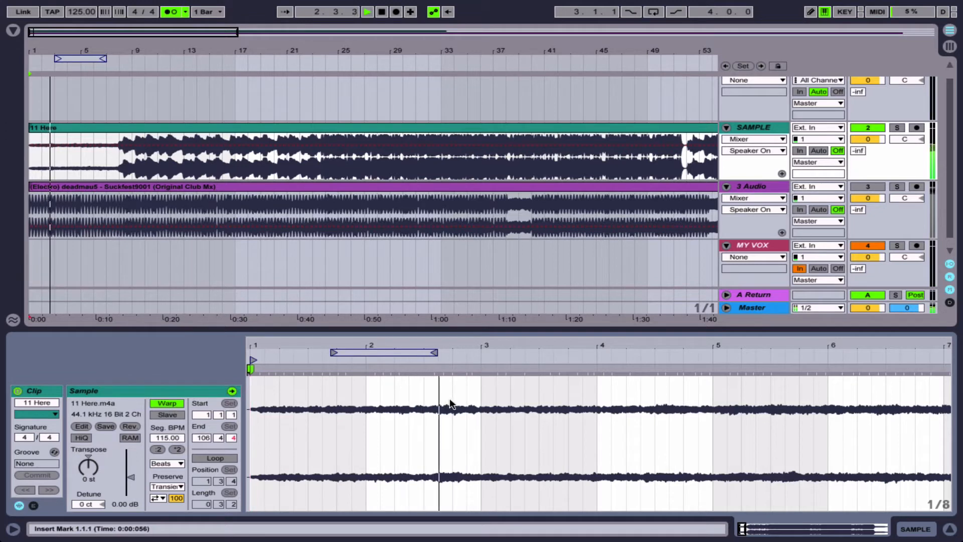
click(463, 369)
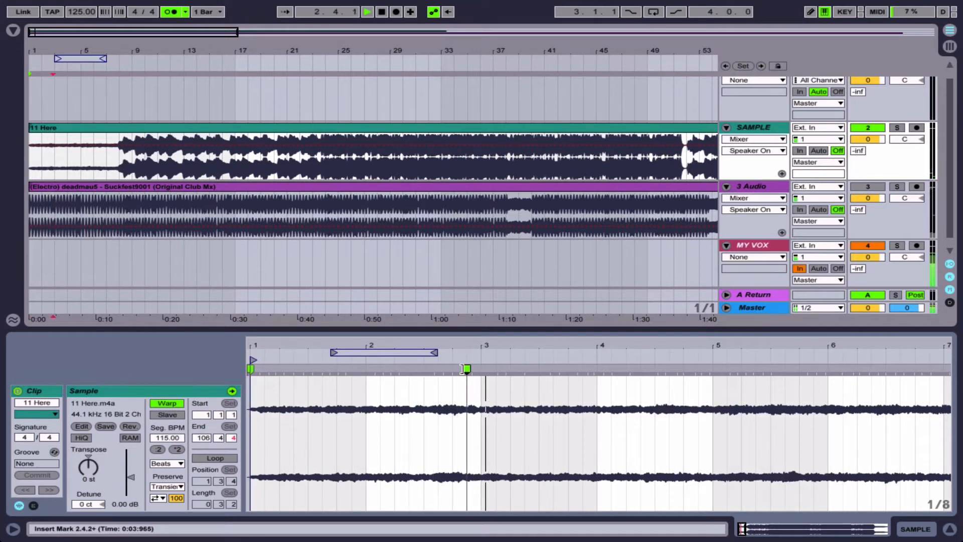
mouse_move(462, 369)
mouse_down()
mouse_move(496, 369)
mouse_move(479, 370)
mouse_up()
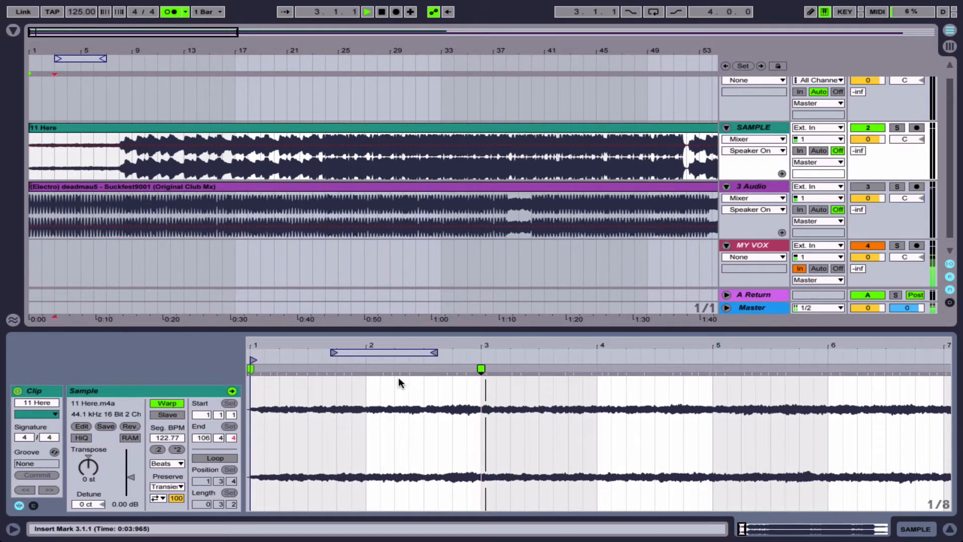
Select the span from 1.1.1 to 3.1.1, play the clip, and align a new warp marker from late in bar 4 to 5.1.1.
key(space)
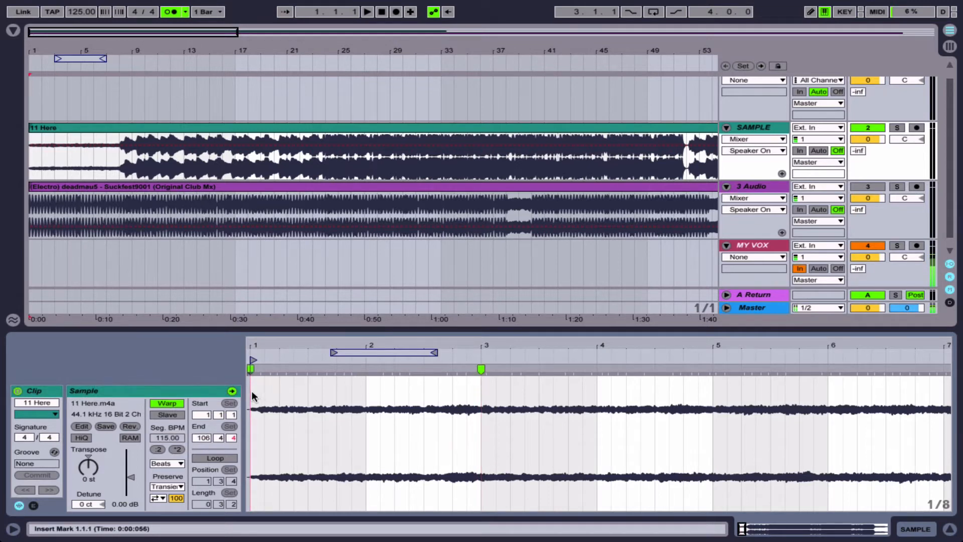
drag(251, 393, 483, 395)
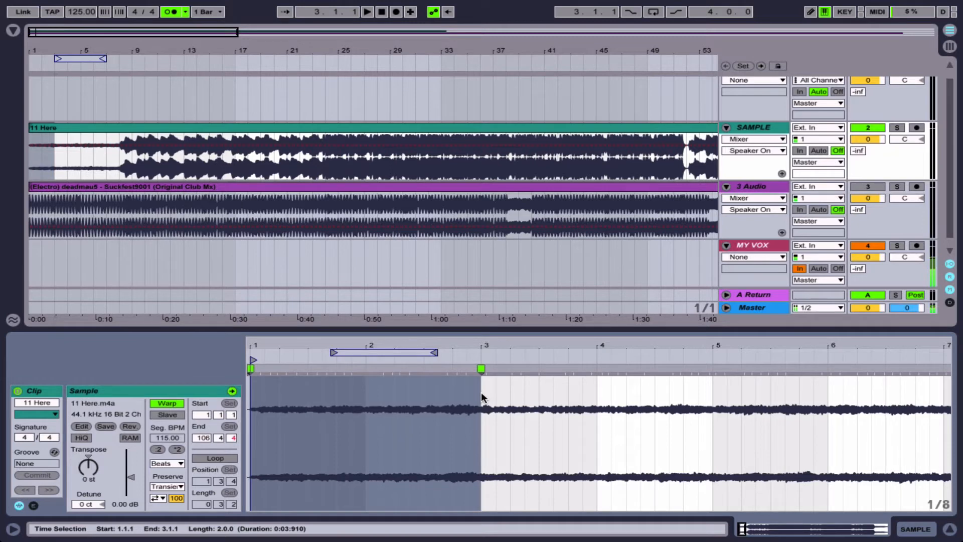
key(space)
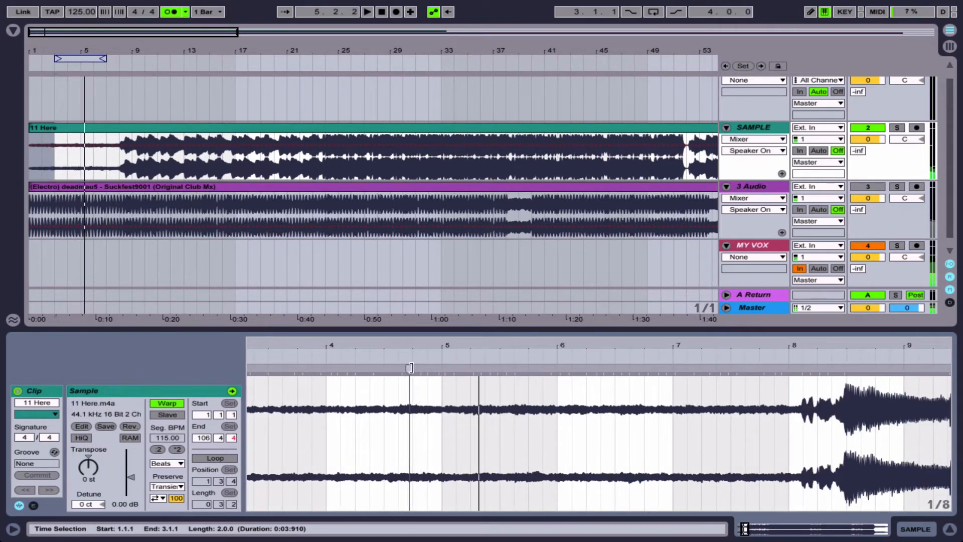
drag(408, 367, 442, 368)
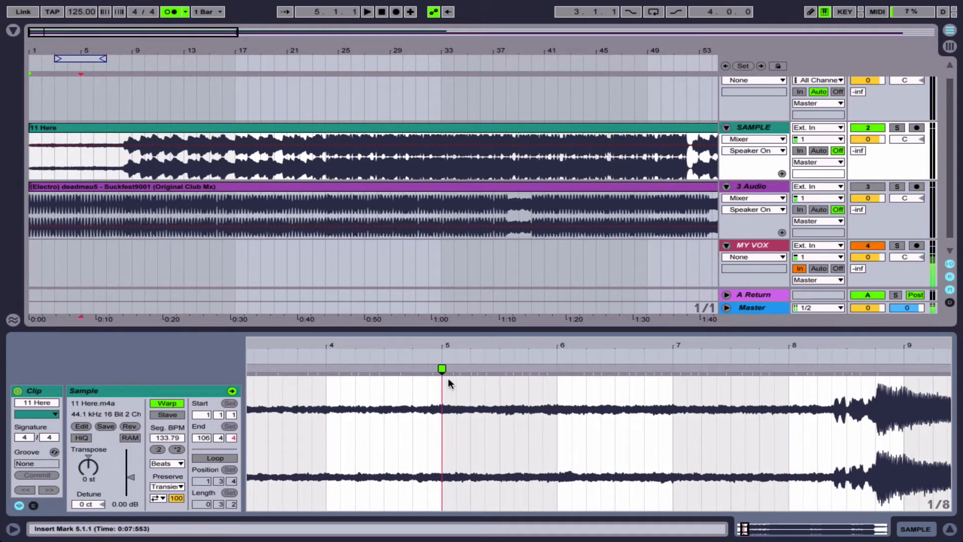
Add a warp marker at the first loud transient near 8.4.1 and align it to 9.1.1.
drag(388, 351, 387, 310)
drag(358, 346, 358, 373)
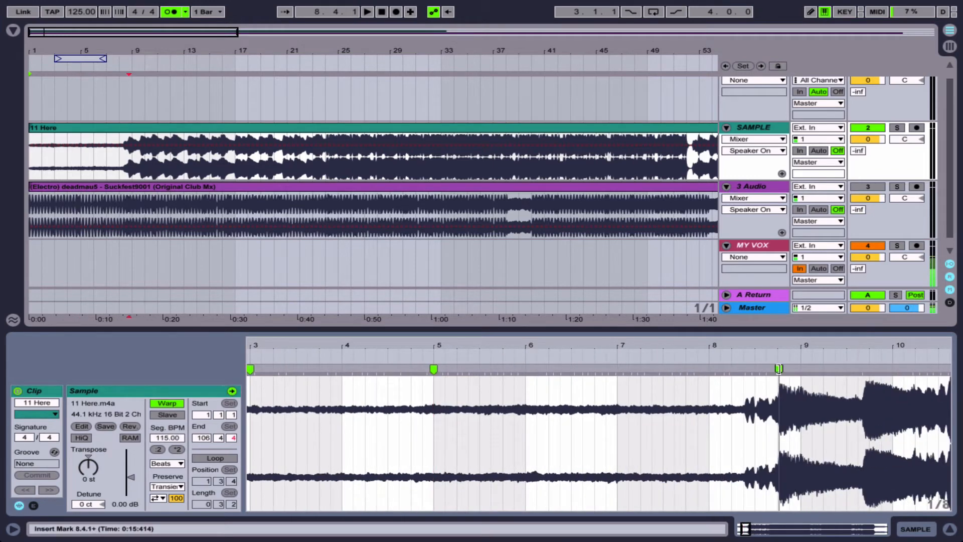
drag(778, 368, 801, 368)
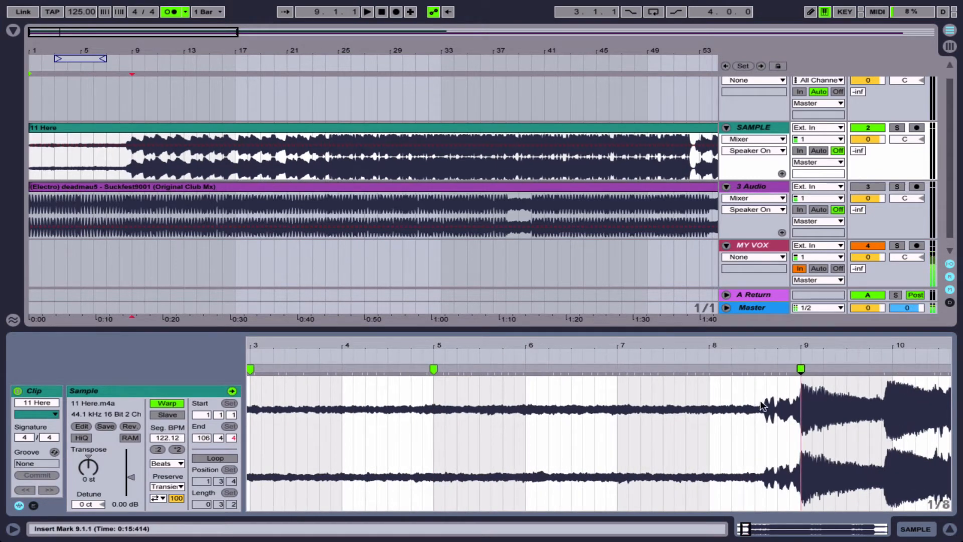
Play the clip from bar 9 and align a new warp marker from about 9.4.3 to 10.1.1.
click(798, 355)
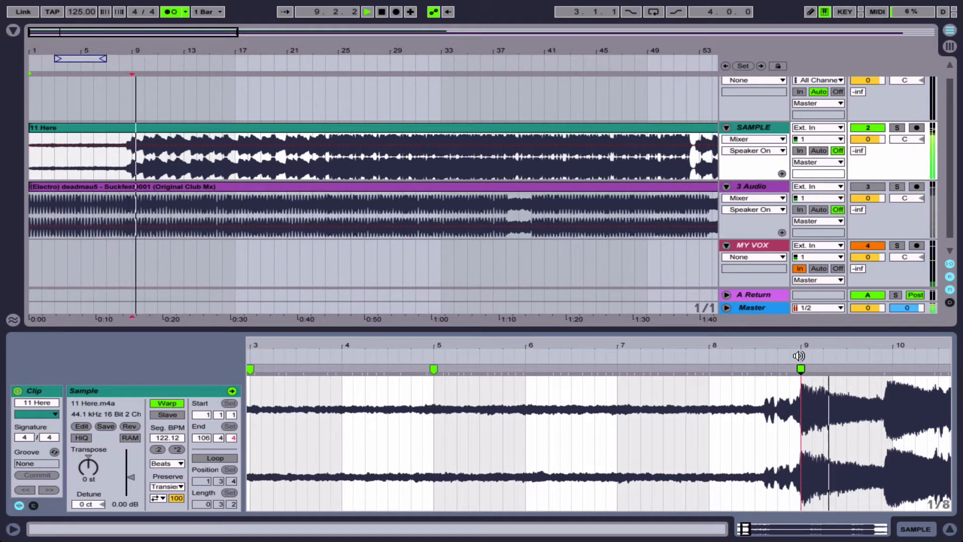
key(space)
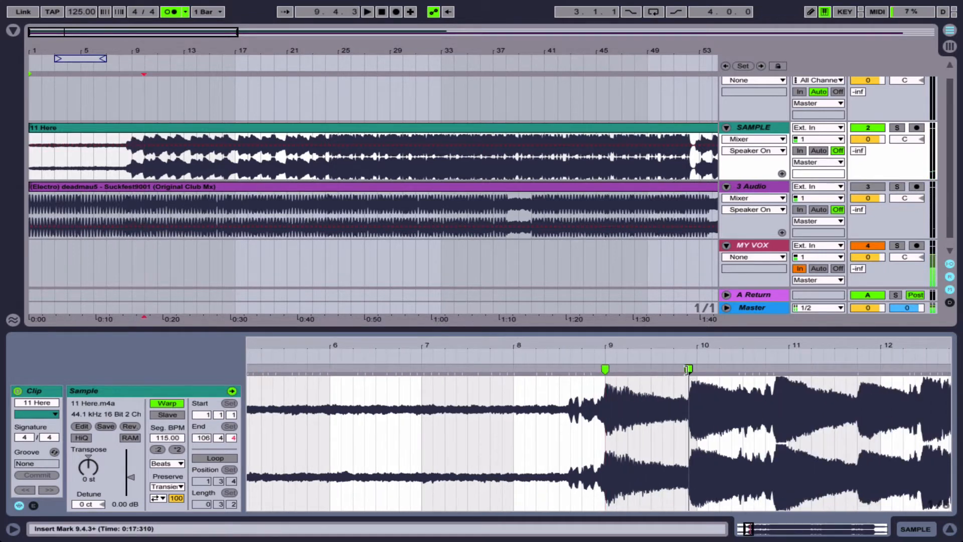
drag(686, 369, 694, 369)
scroll(518, 425, left, 8)
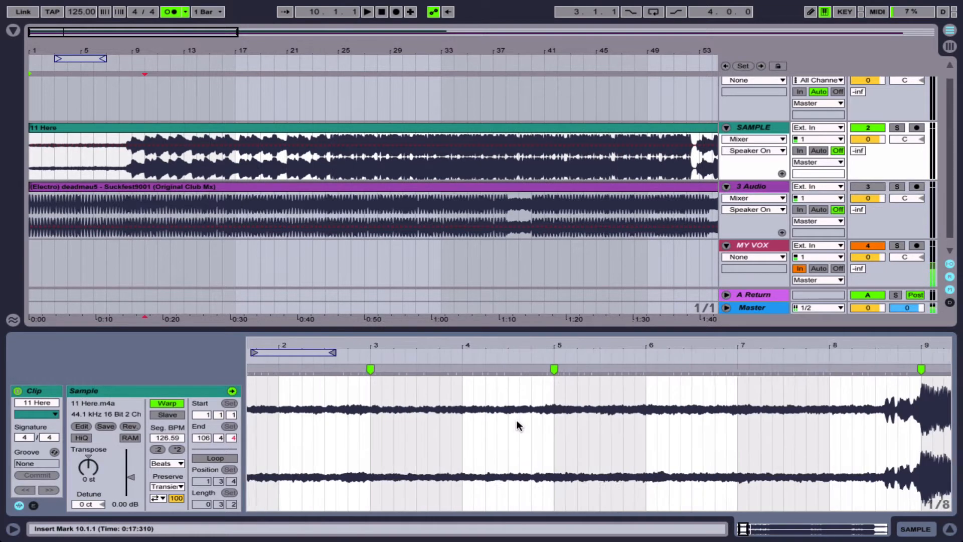
Select the span from 2.3.1 to 5.2.1 and delete the warp markers at bars 3 and 5.
click(654, 444)
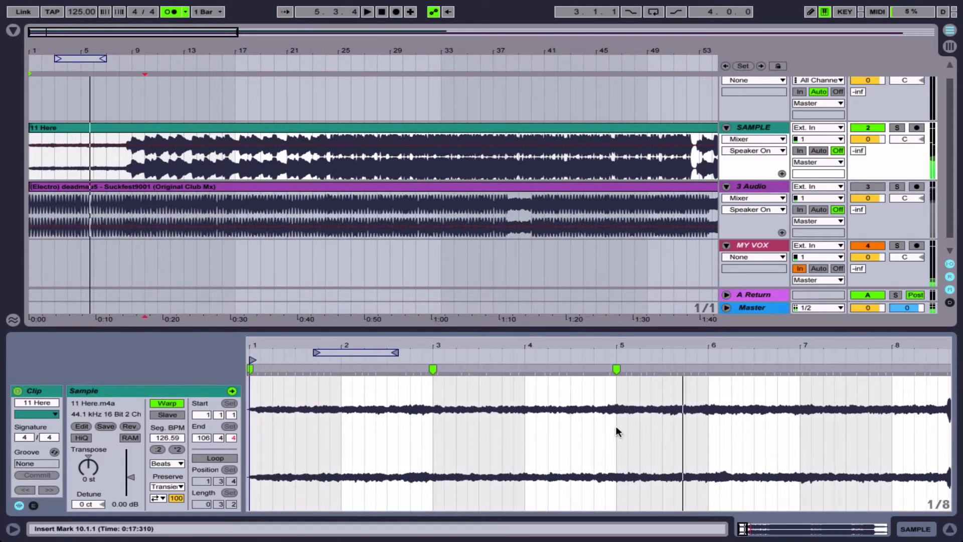
scroll(666, 431, right, 3)
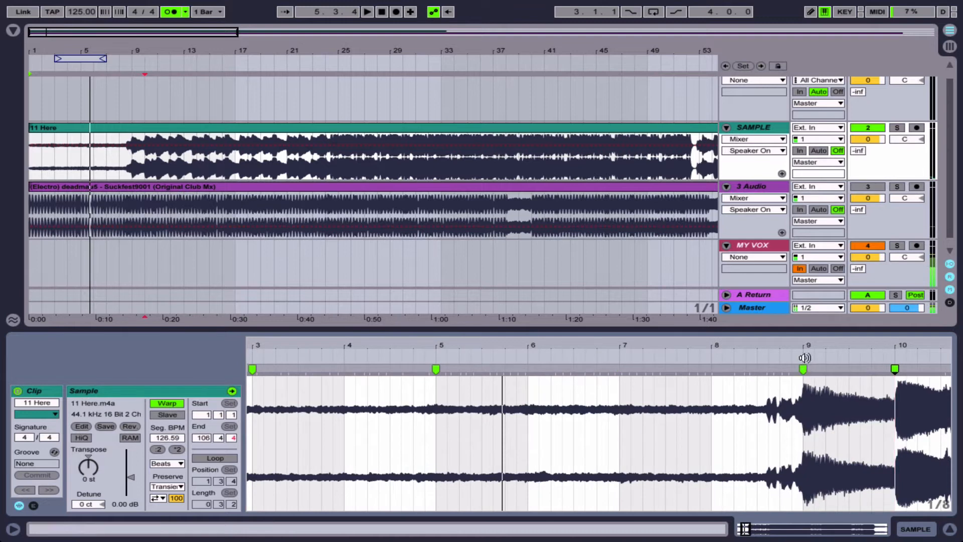
scroll(700, 429, left, 3)
drag(639, 419, 388, 425)
key(Delete)
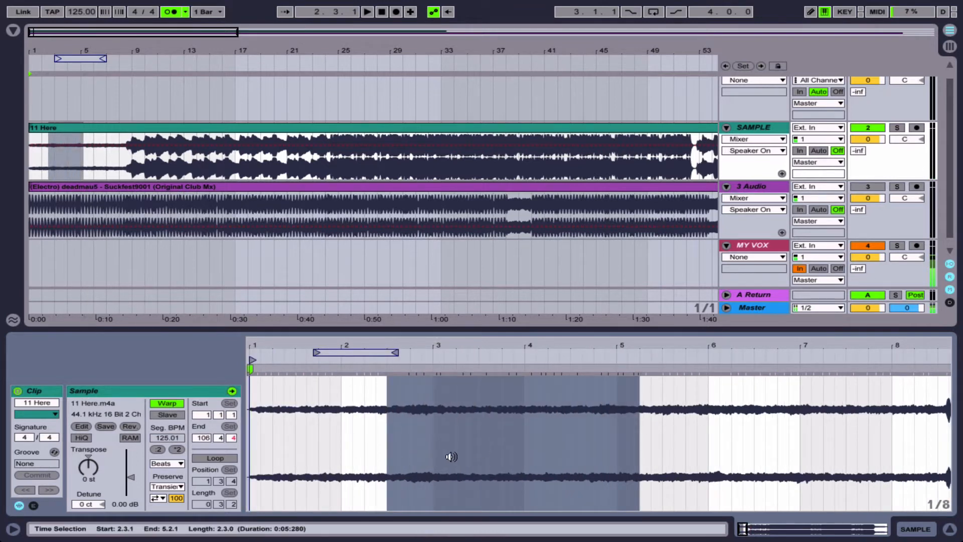
Play the clip from 1.1.1 through bar 10 to check the intro against the metronome.
click(258, 370)
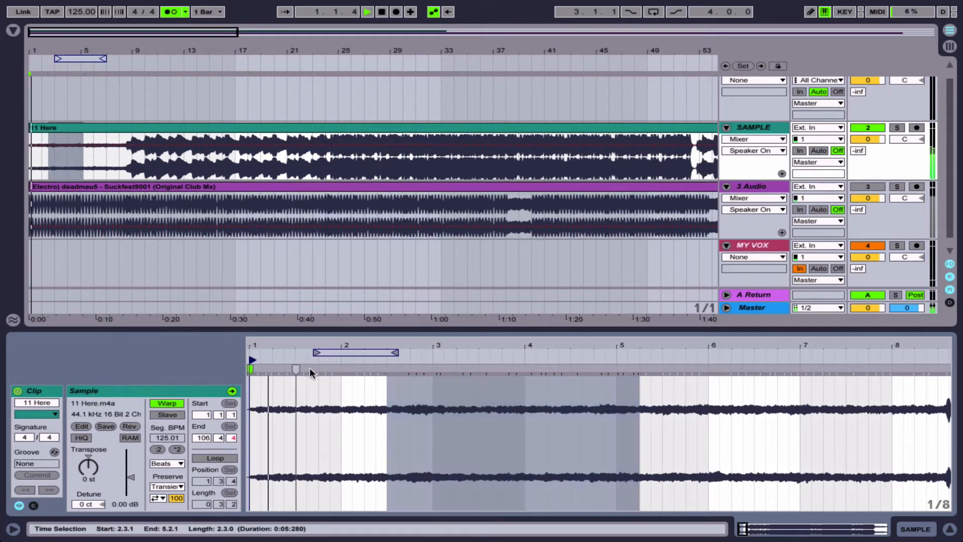
drag(383, 347, 382, 306)
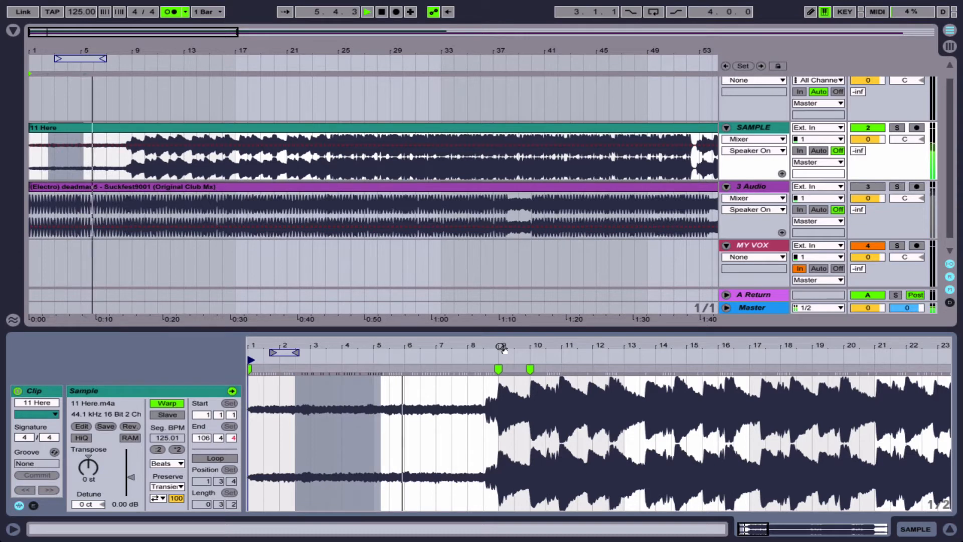
drag(501, 347, 503, 349)
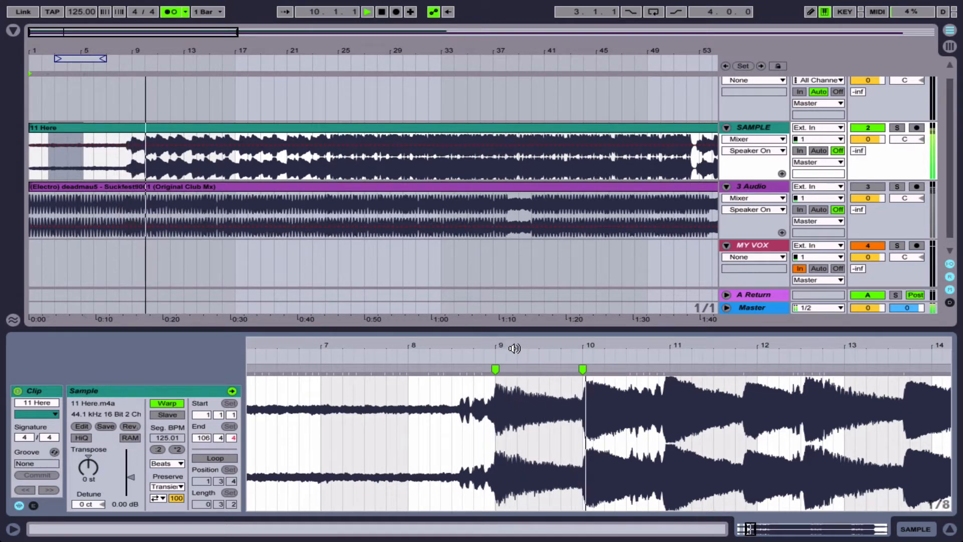
Align new warp markers from about 10.4.3 to 11.1.1 and from about 11.4.3 to 12.1.1.
scroll(514, 348, right, 7)
scroll(514, 348, left, 1)
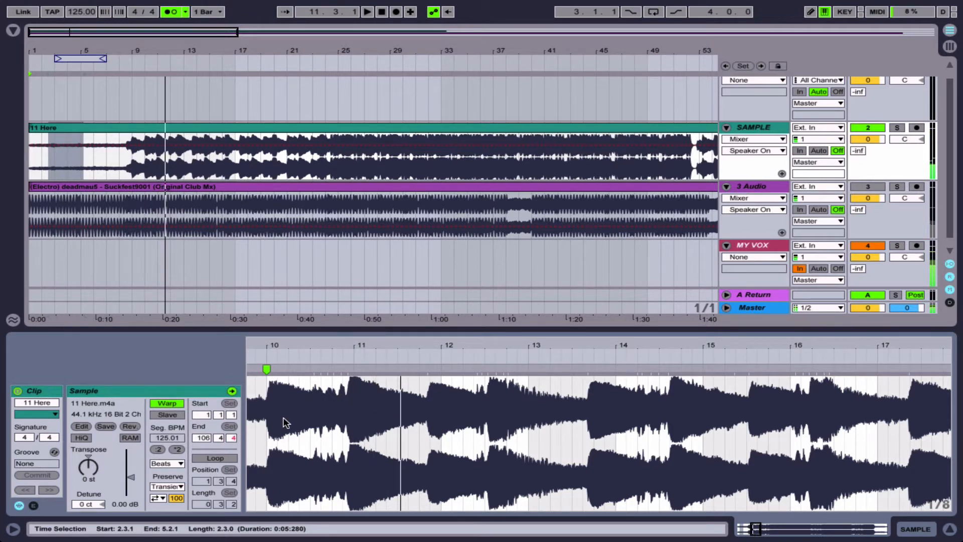
scroll(283, 419, left, 2)
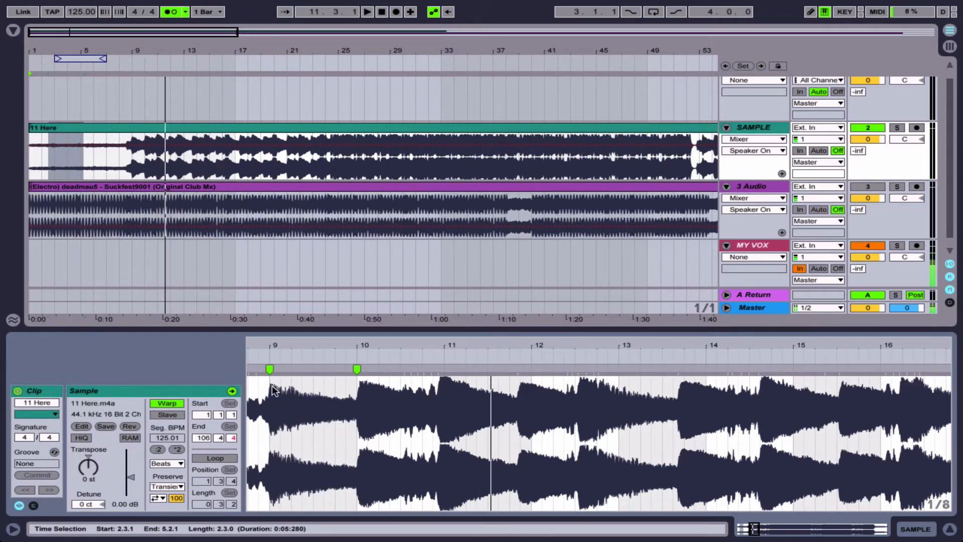
click(436, 369)
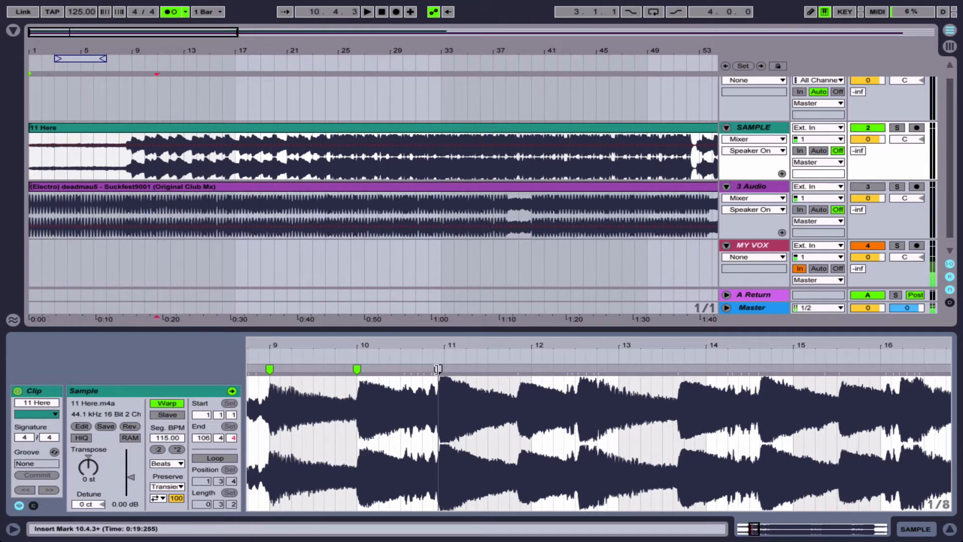
drag(437, 369, 443, 369)
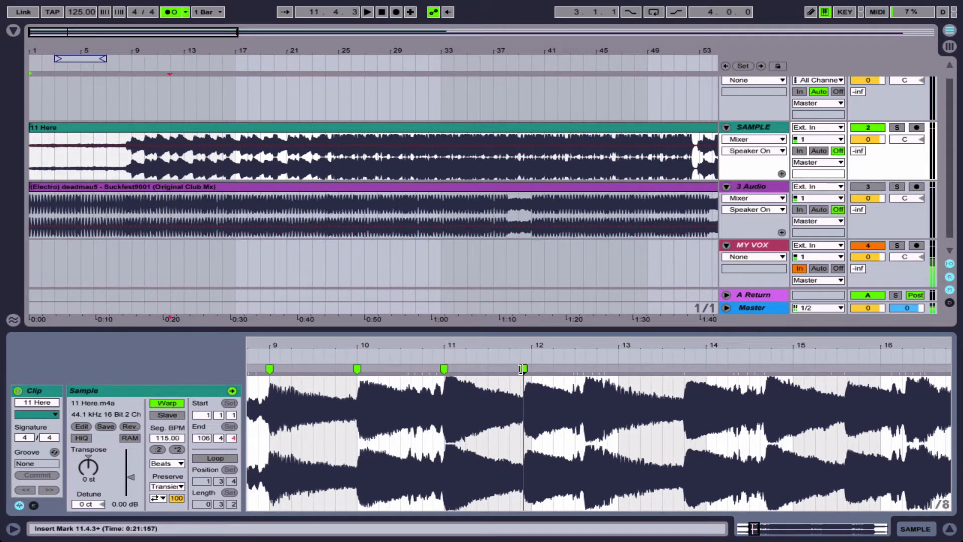
drag(521, 369, 532, 369)
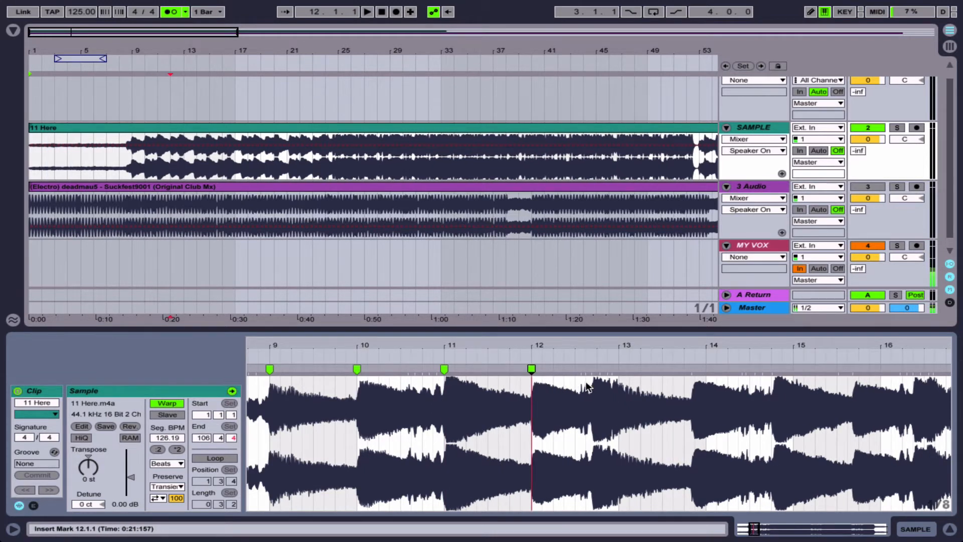
Play the clip from bar 9 and align new warp markers from about 13.4.2, 14.4.3 and late bar 15 to 14.1.1, 15.1.1 and 16.1.1.
click(265, 358)
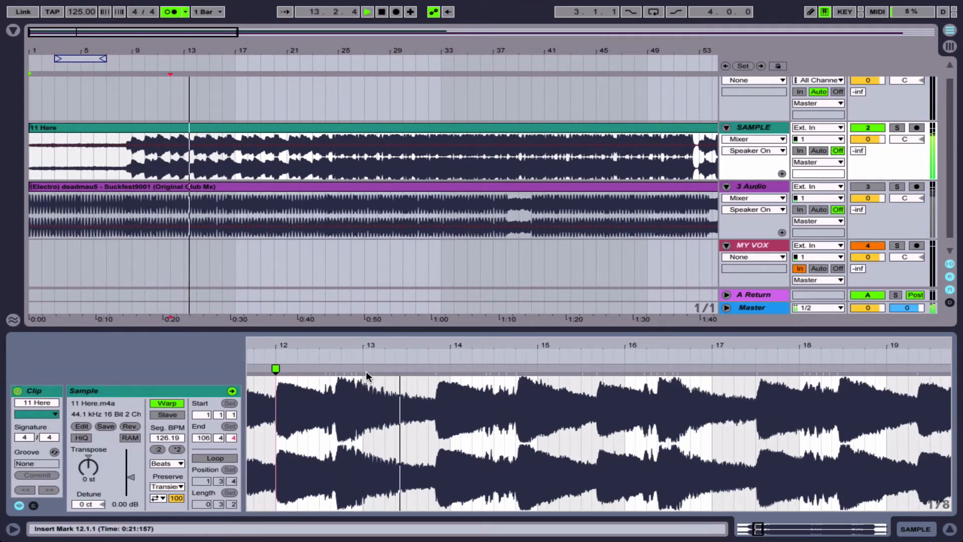
key(space)
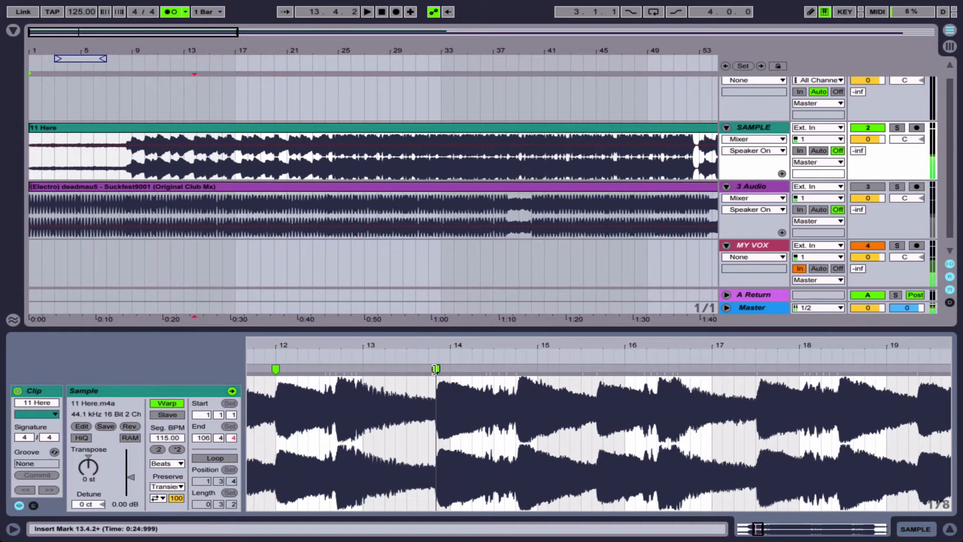
drag(435, 370, 447, 370)
click(367, 357)
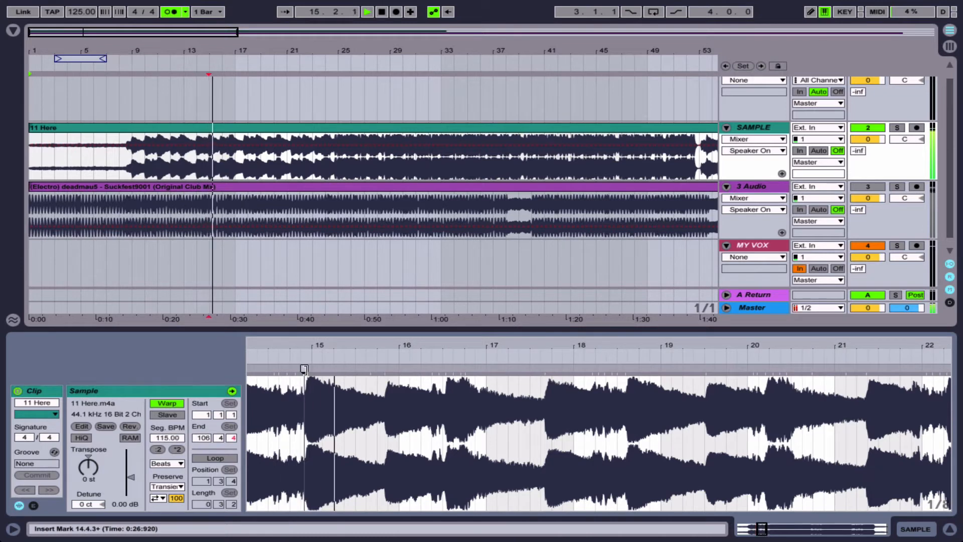
drag(305, 370, 312, 369)
drag(380, 370, 401, 368)
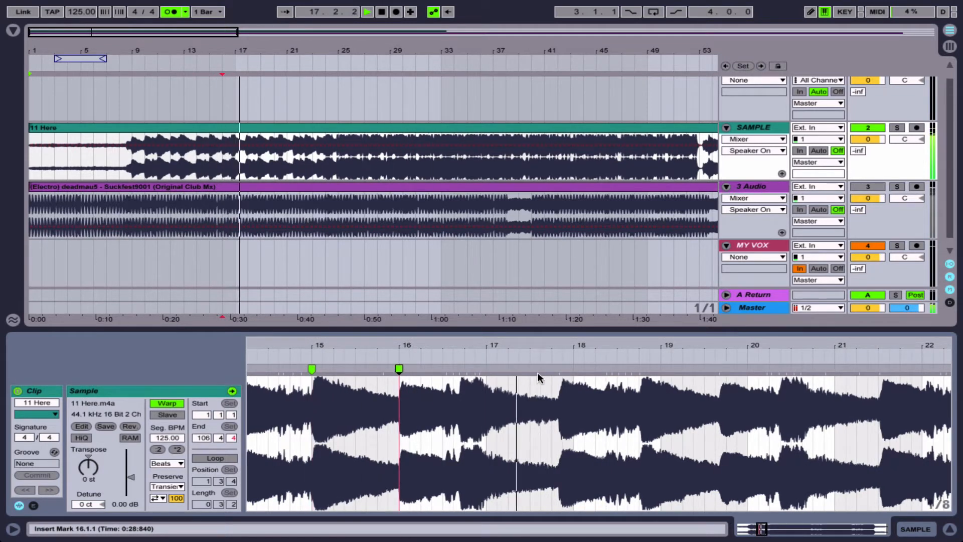
Align a new warp marker from late in bar 17 to 18.1.1 and apply Warp 125.00 BPM From Here at it.
key(space)
mouse_move(559, 369)
mouse_down()
mouse_move(573, 369)
mouse_move(557, 376)
mouse_move(558, 442)
mouse_up()
double_click(556, 342)
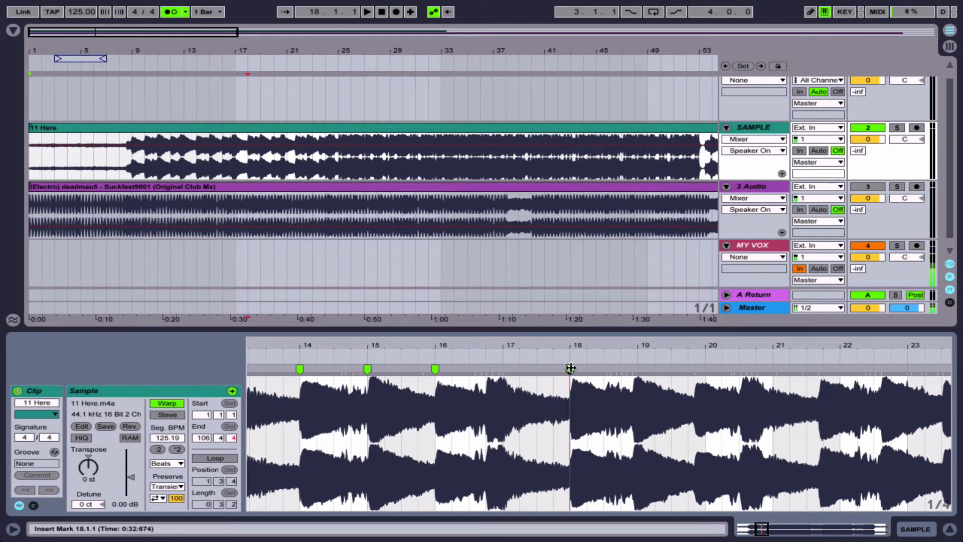
right_click(570, 369)
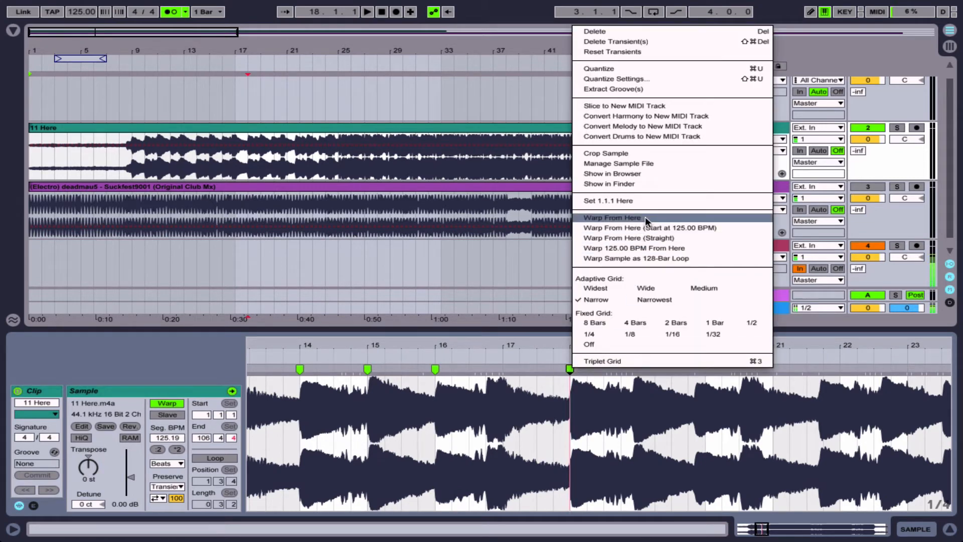
click(700, 248)
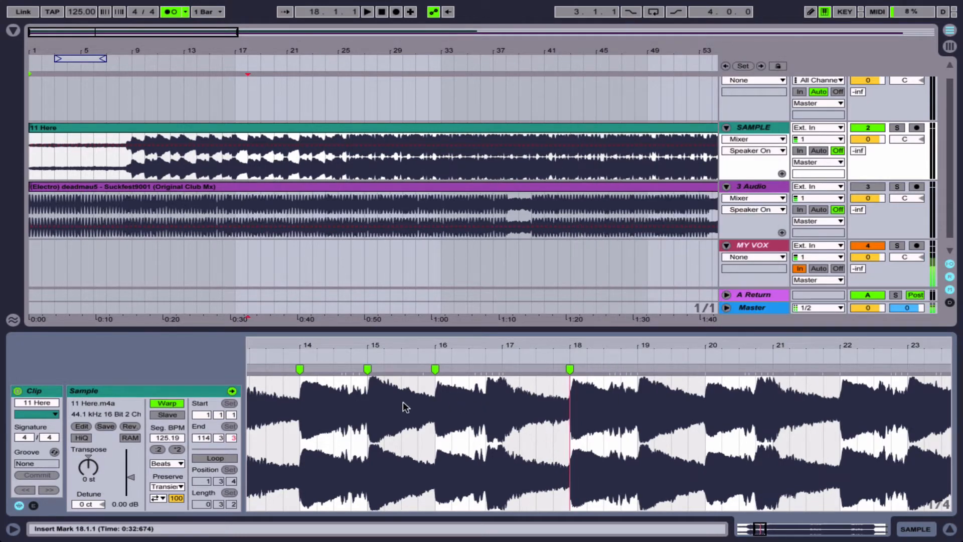
Select the span from 14.1.1 to 18.1.1, play the clip from 18.1.1, and check bars 18 to 26 against the grid.
drag(295, 423, 564, 430)
scroll(568, 430, right, 3)
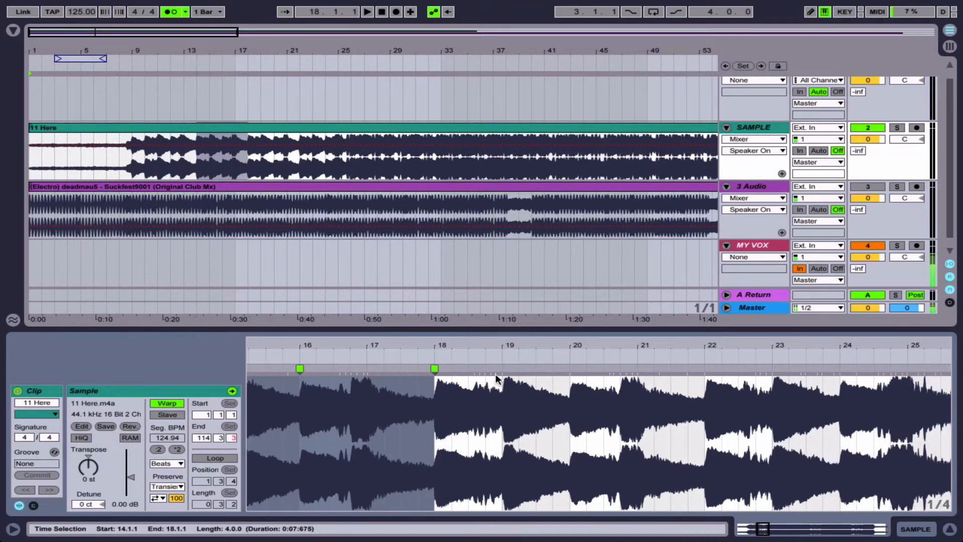
mouse_move(452, 342)
mouse_down()
mouse_move(452, 285)
mouse_move(453, 342)
mouse_up()
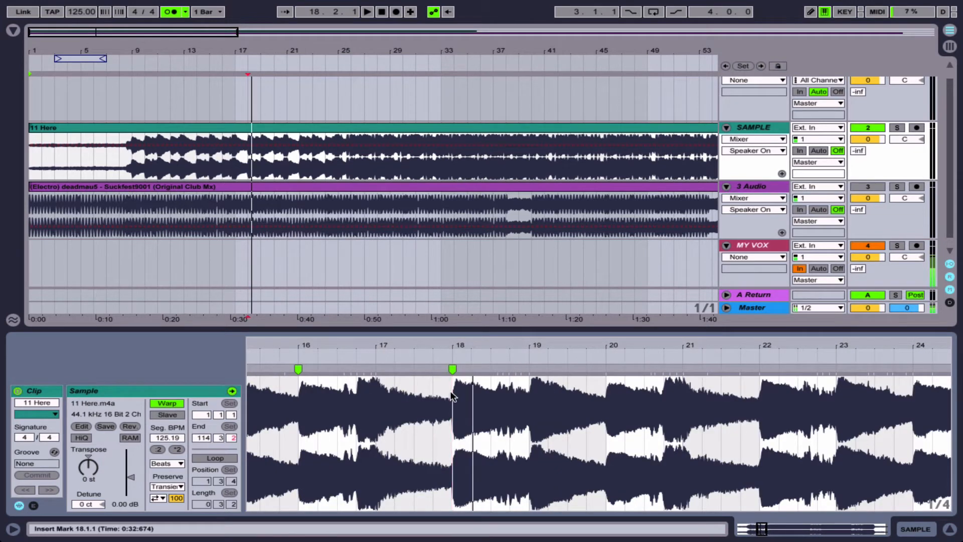
key(space)
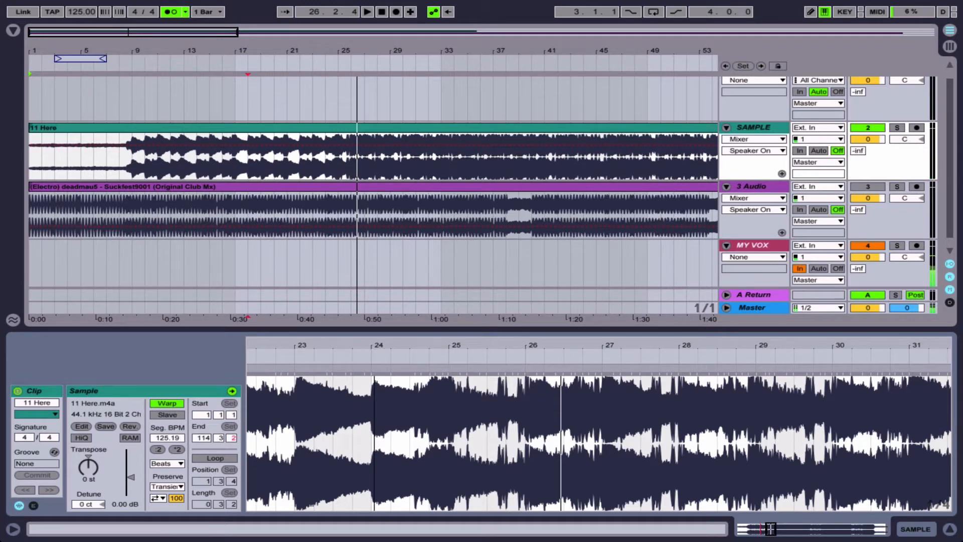
drag(374, 407, 382, 406)
scroll(382, 406, left, 10)
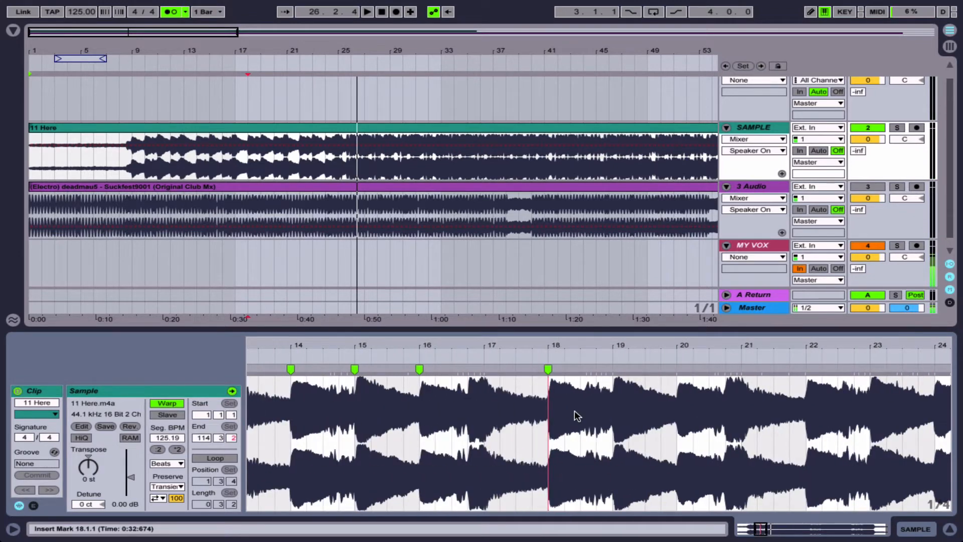
scroll(576, 415, left, 4)
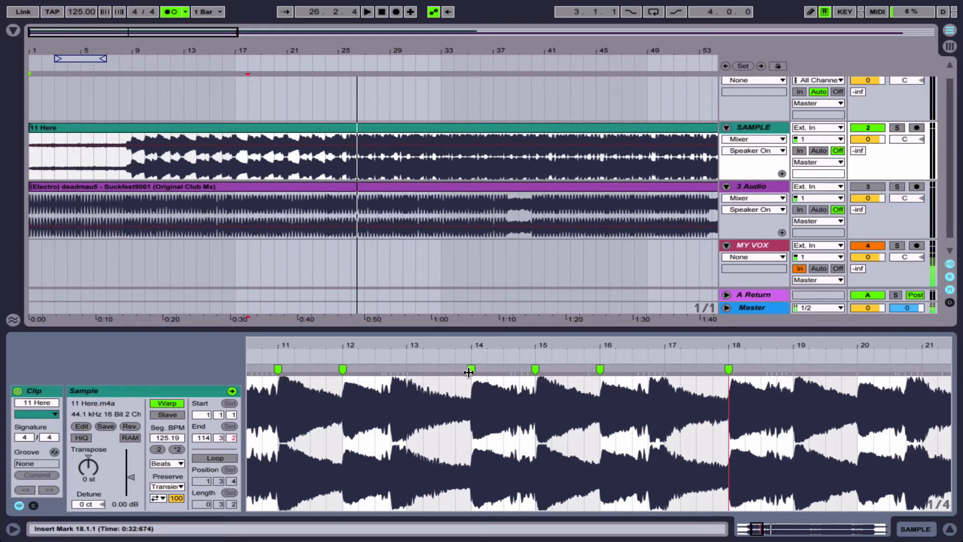
Play the clip from around bar 45 and lower the SAMPLE track volume to -4.8.
drag(441, 341, 367, 344)
drag(520, 341, 524, 345)
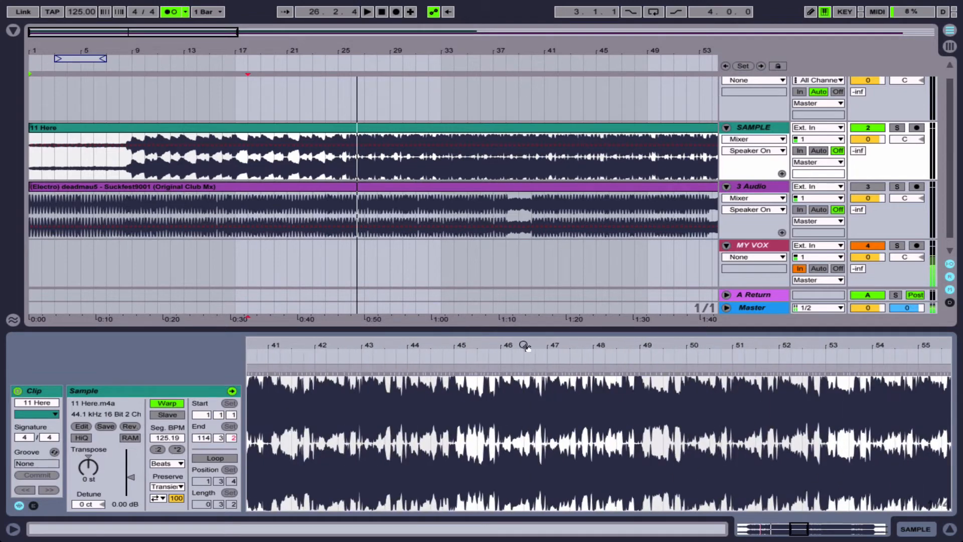
click(454, 356)
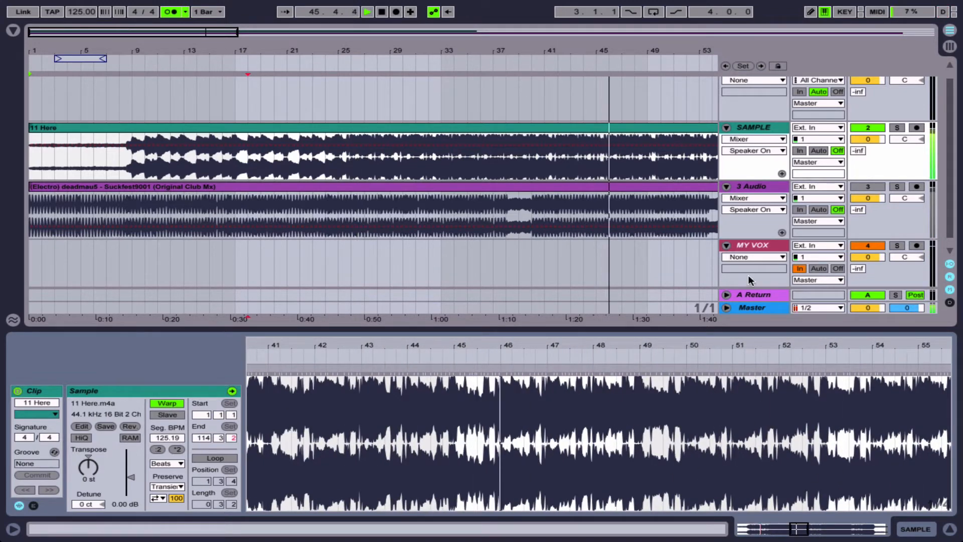
drag(868, 139, 868, 151)
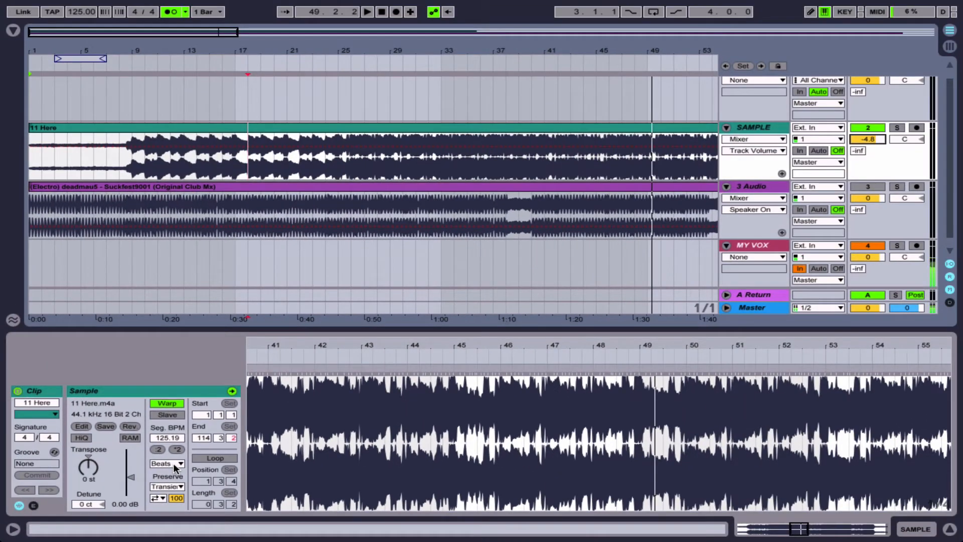
Set the clip's warp mode to Complex and play it from around bar 44.
click(179, 461)
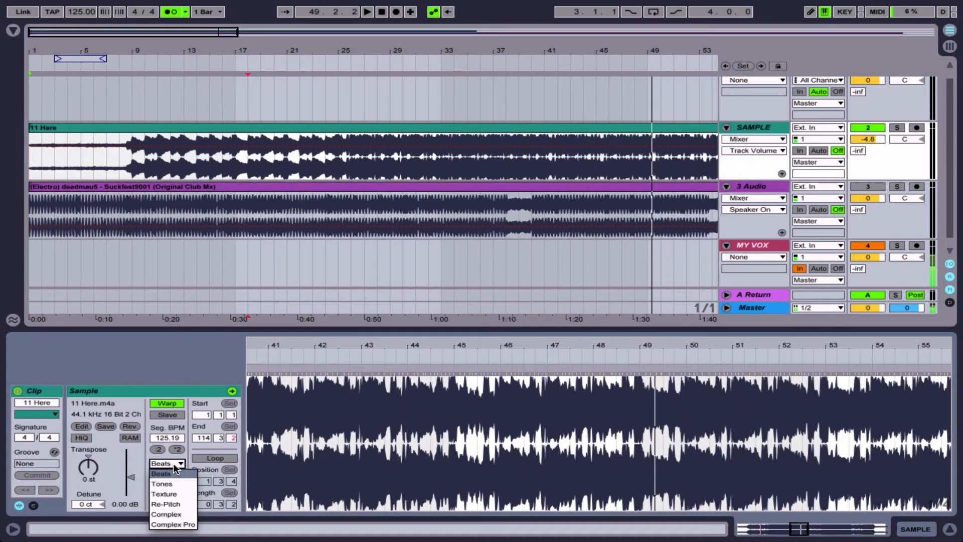
click(182, 511)
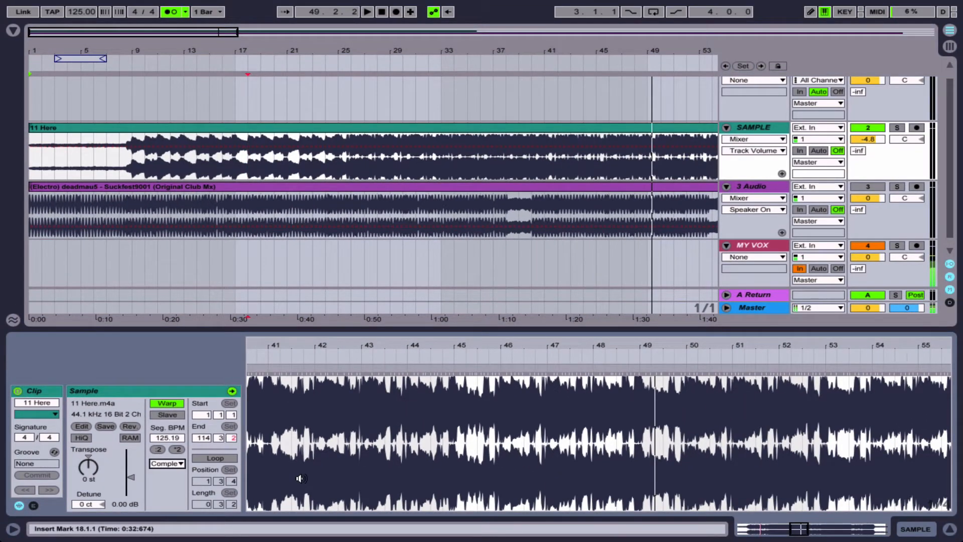
click(392, 362)
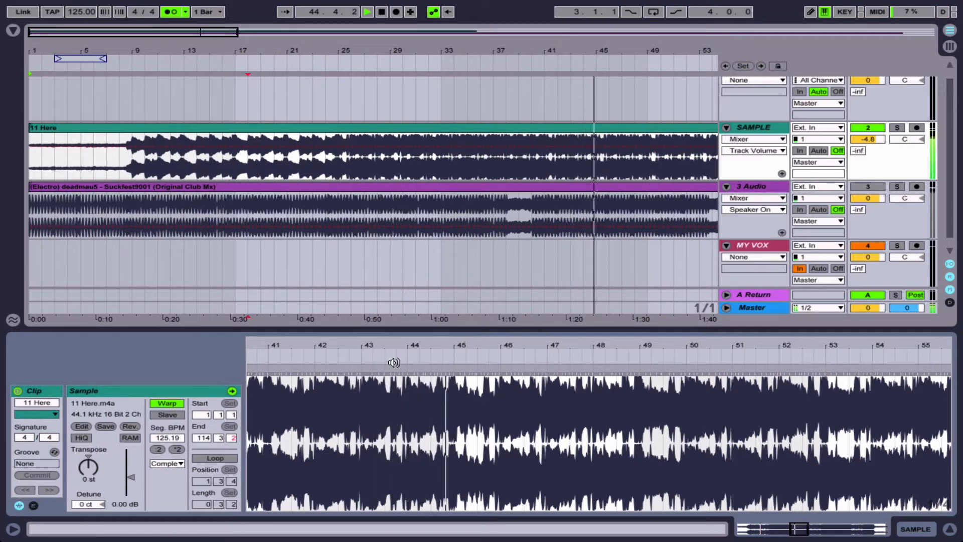
key(space)
Show the browser and open its Samples category.
drag(227, 48, 95, 31)
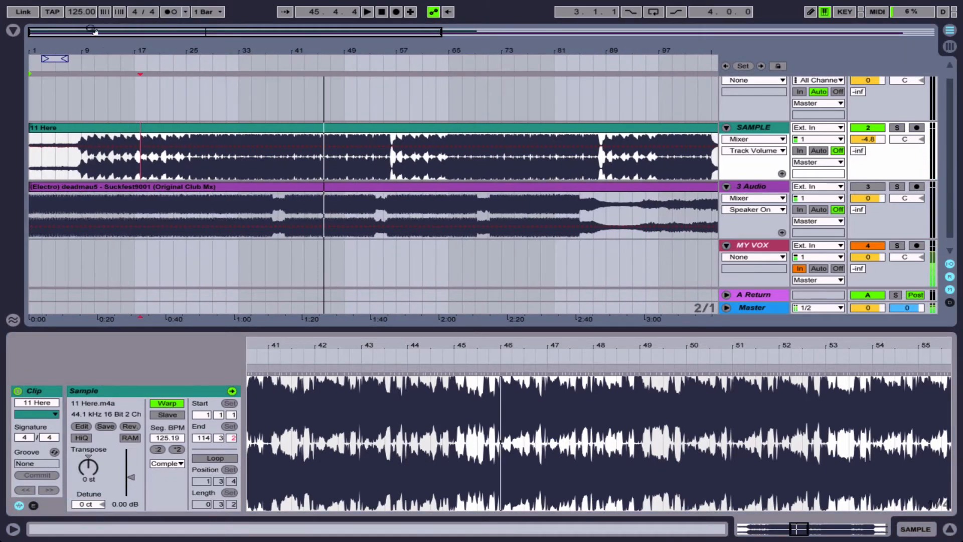
click(12, 32)
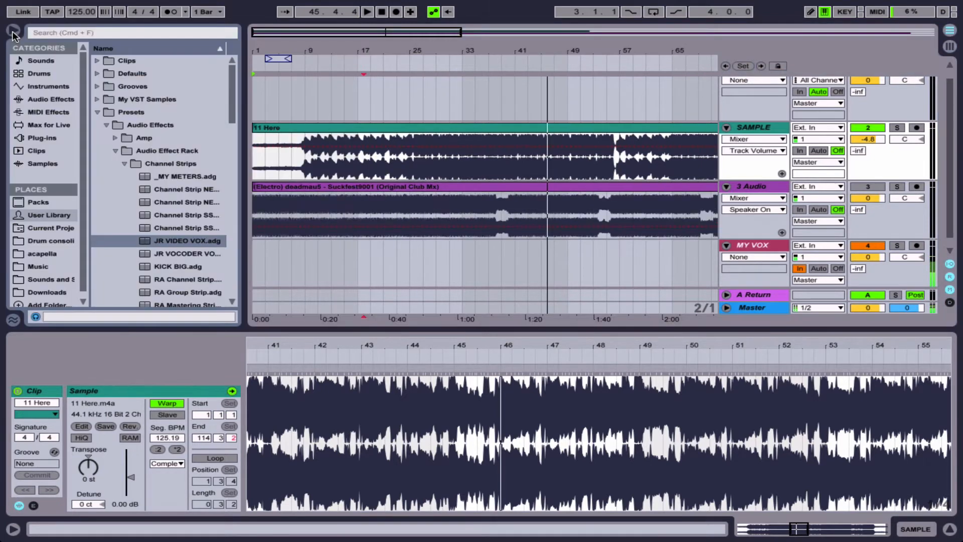
click(48, 165)
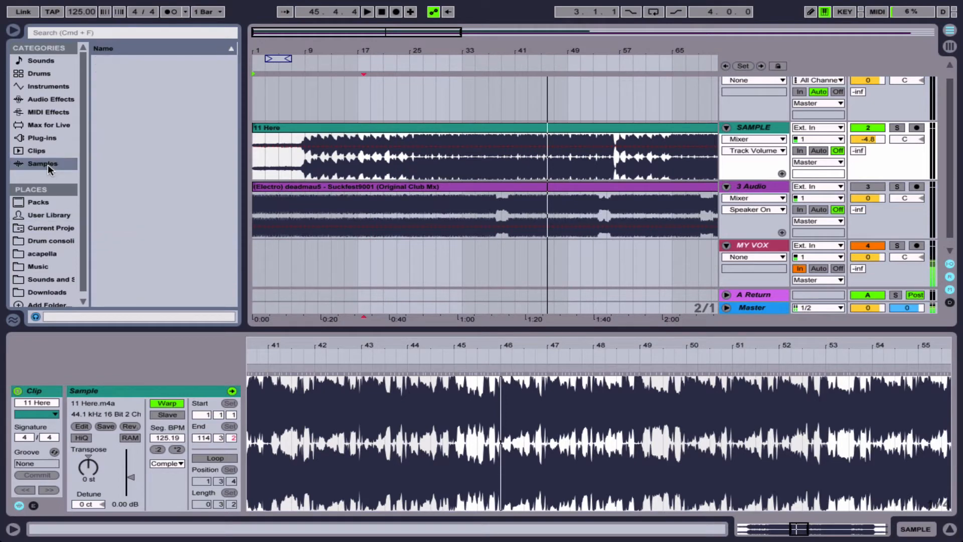
Search the samples for "kick" and preview the first 0006 KICK.aif in the results.
click(91, 32)
text(kick)
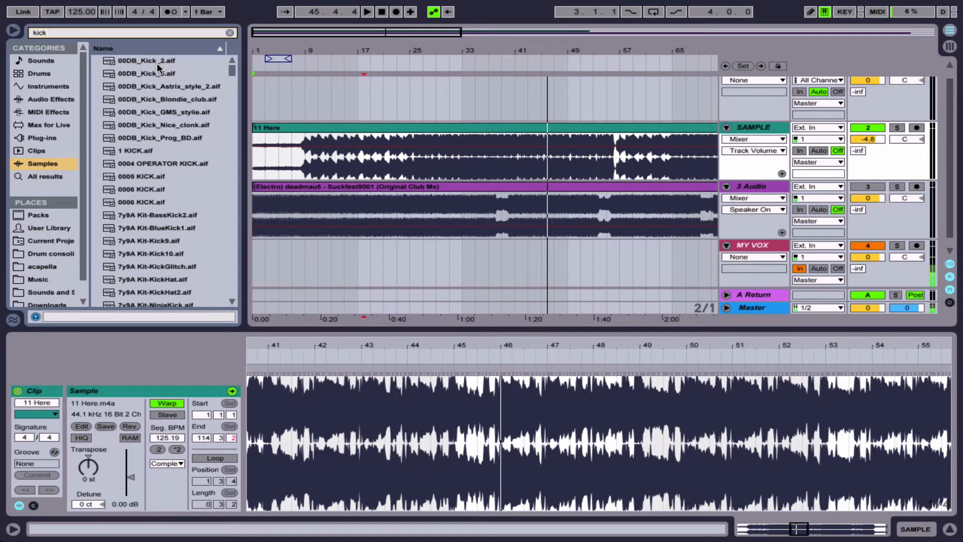
click(150, 177)
click(149, 189)
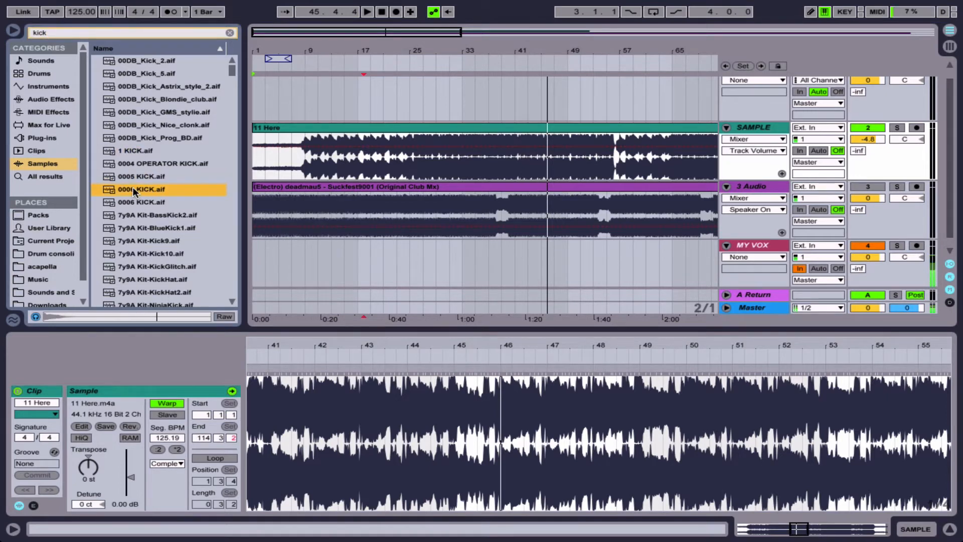
Insert a new audio track below the PIANO track and place 0006 KICK.aif on it at bar 9.
scroll(382, 188, up, 2)
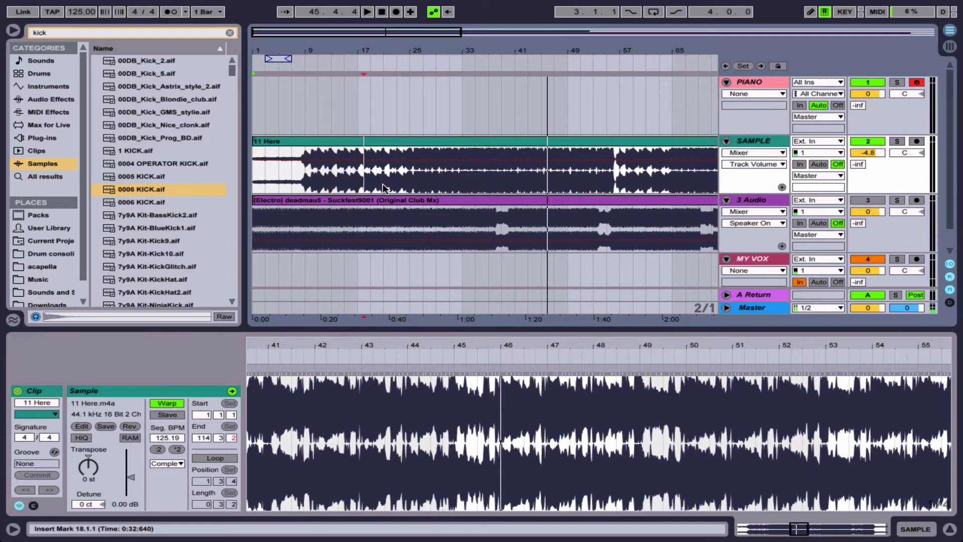
click(754, 81)
key(ctrl+t)
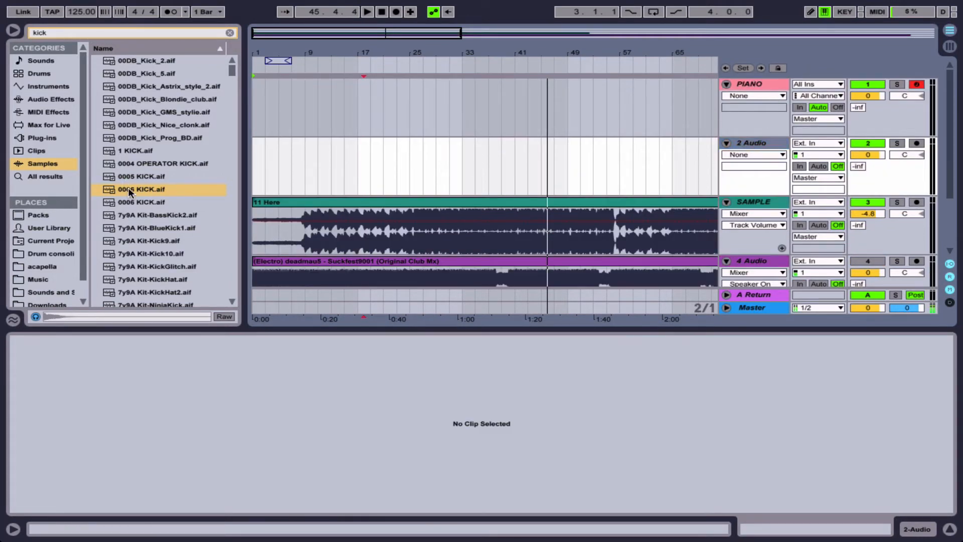
mouse_move(134, 189)
mouse_down()
mouse_move(303, 183)
mouse_move(373, 168)
mouse_move(308, 150)
mouse_up()
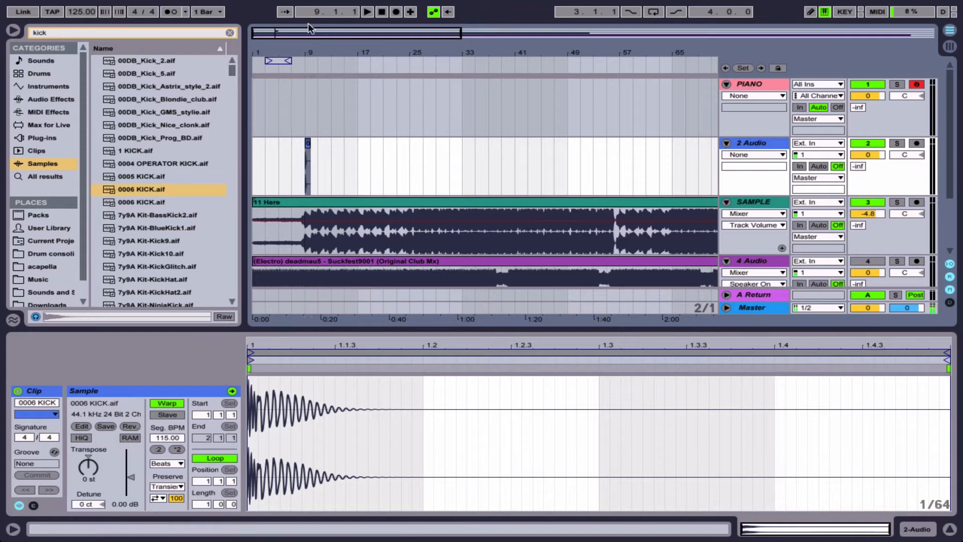
Clear the sample search and hide the browser.
drag(310, 49, 310, 102)
scroll(350, 123, left, 4)
scroll(350, 123, down, 2)
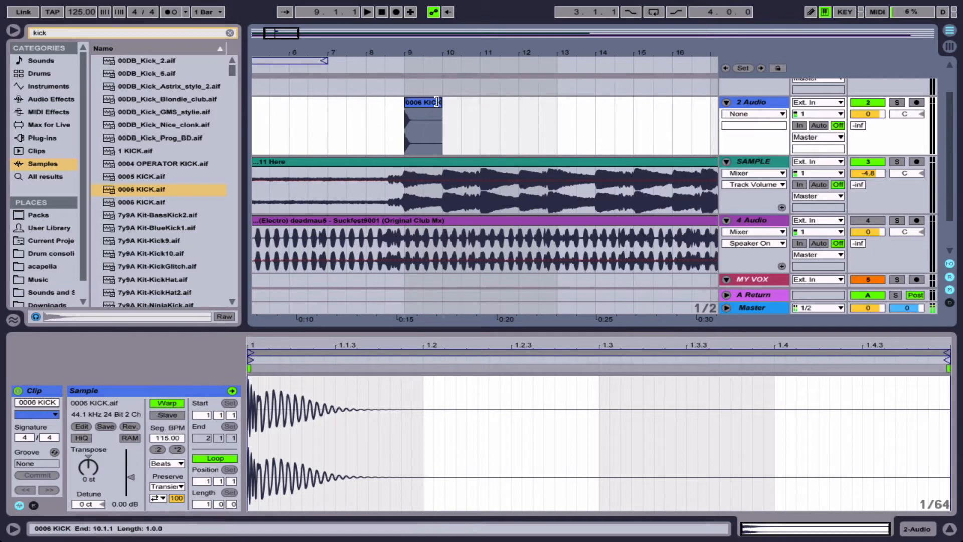
click(230, 33)
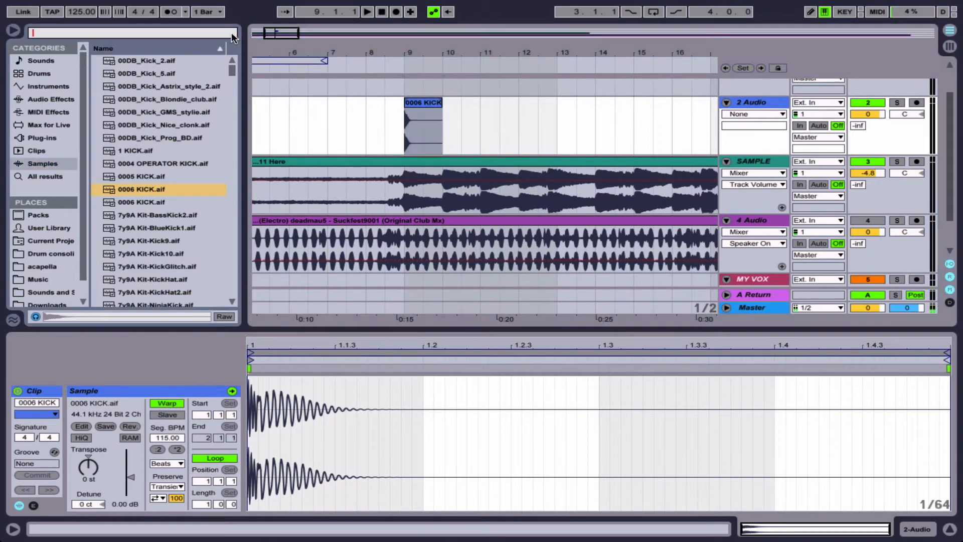
click(13, 30)
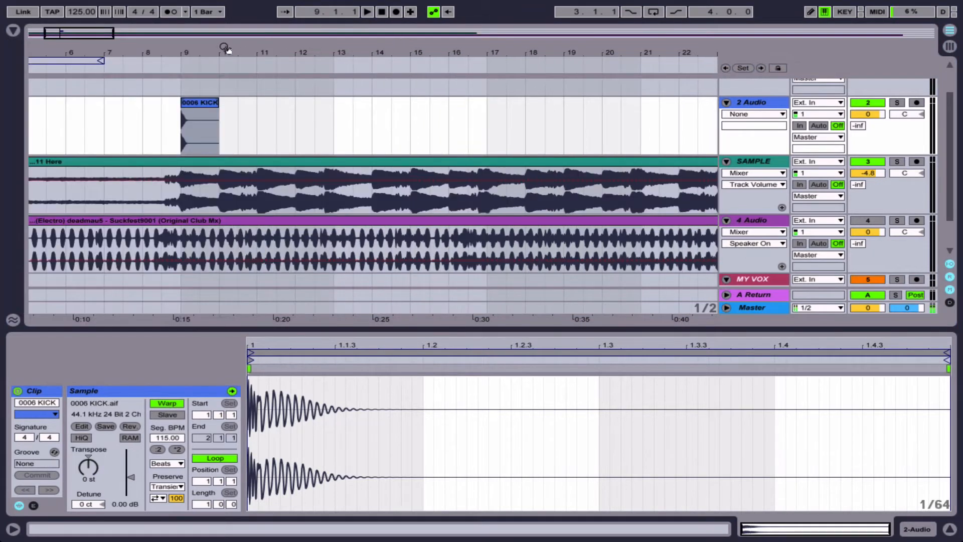
Set the arrangement to a fixed 1/4 grid and shorten the kick clip to one beat, ending at 9.2.1.
drag(200, 53, 278, 100)
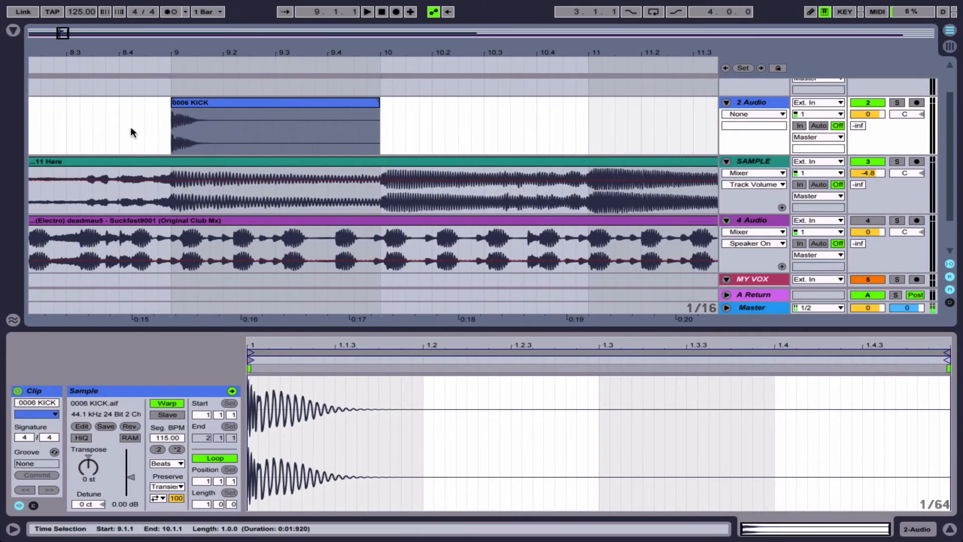
right_click(130, 129)
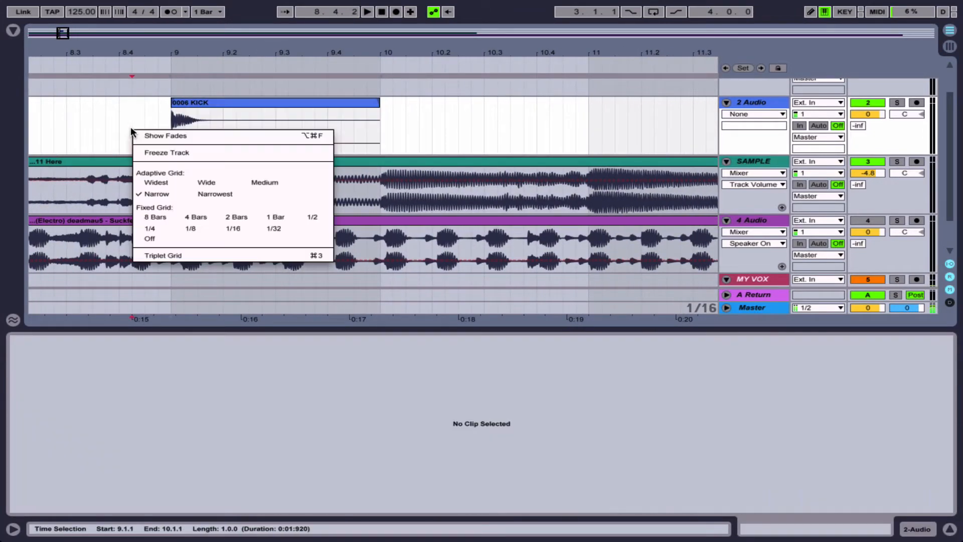
click(153, 229)
drag(379, 103, 240, 108)
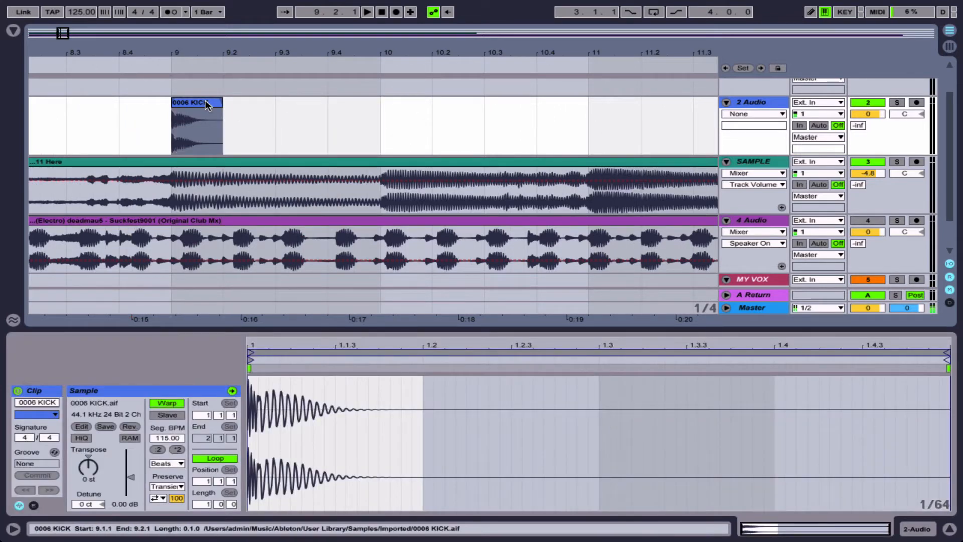
Duplicate the one-beat kick three times to fill bar 9 and play it together with the sample.
key(ctrl+d)
key(ctrl+d)
key(ctrl+d)
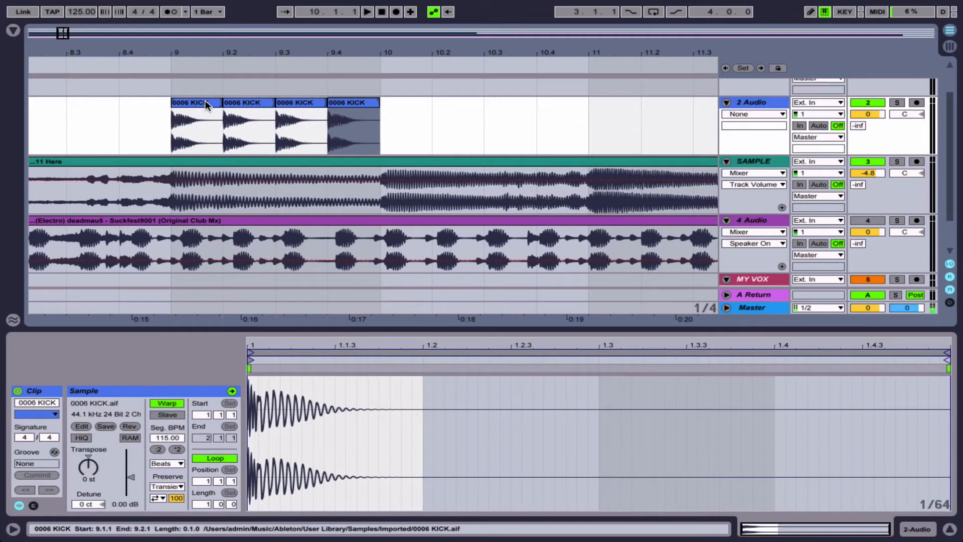
click(153, 105)
key(space)
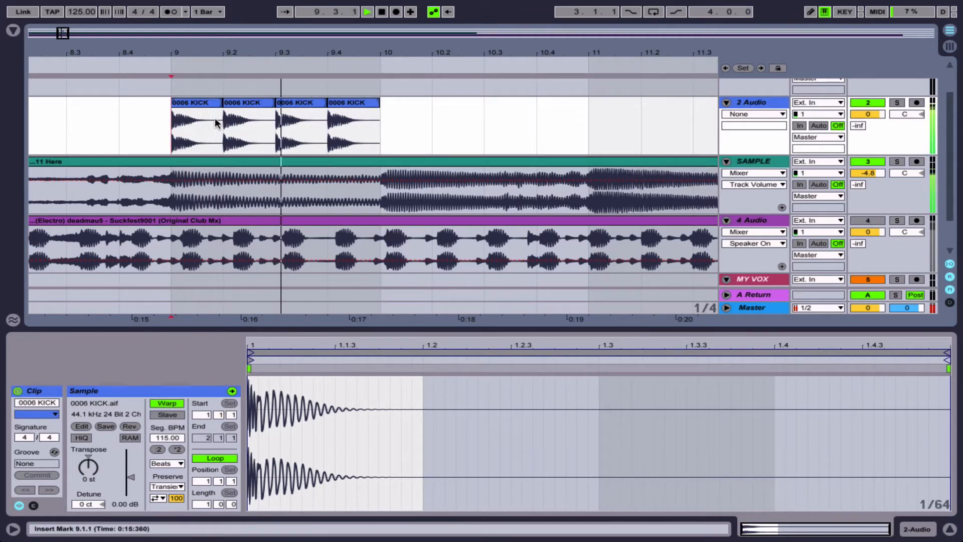
key(space)
Duplicate the bar of four kicks repeatedly to fill the kick track from bar 9 up to 17.1.1.
drag(166, 119, 362, 116)
key(ctrl+d)
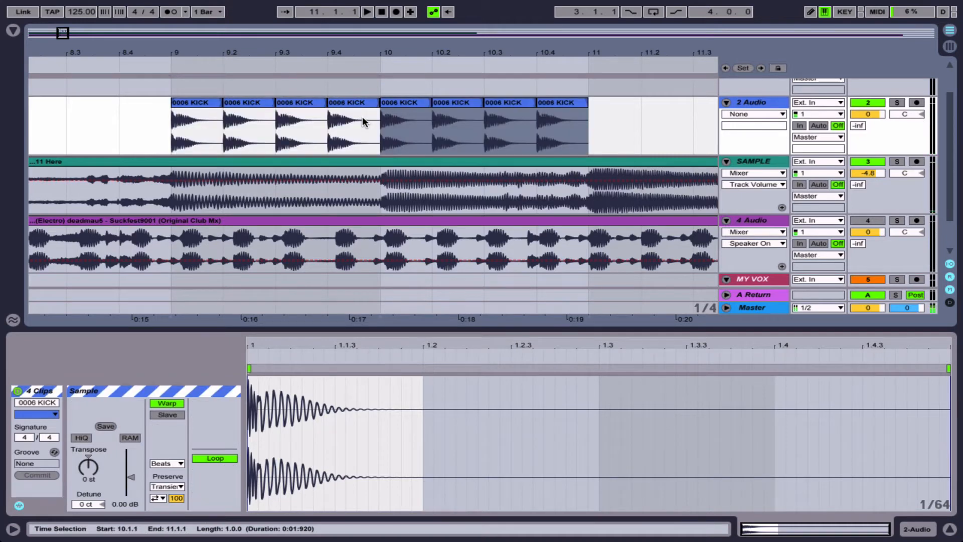
key(ctrl+d)
key(ctrl+d)
key(ctrl+d)
drag(211, 50, 216, 44)
key(ctrl+d)
key(ctrl+d)
key(ctrl+d)
Lower the kick track's volume to -2.5 during playback and loop the span from 9.1.1 to 17.1.1.
drag(97, 128, 385, 121)
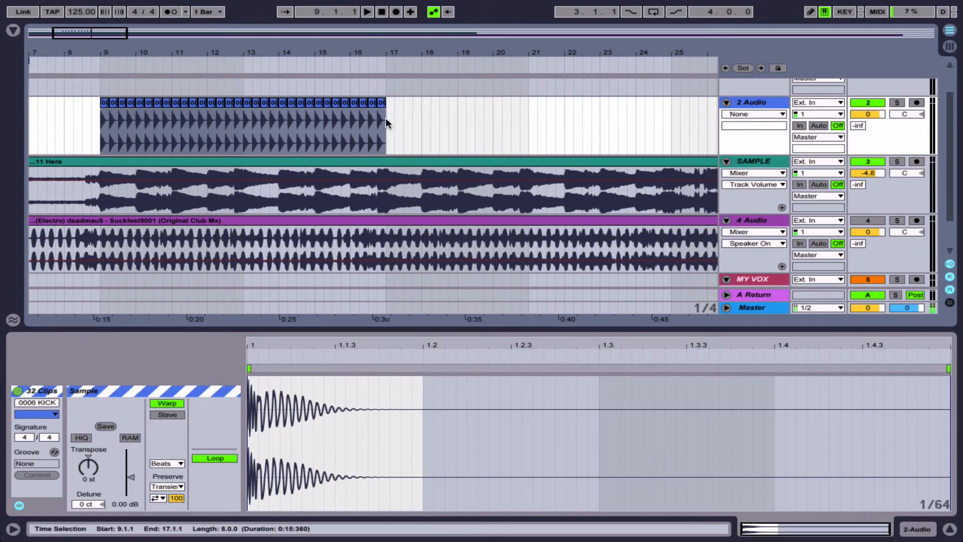
key(space)
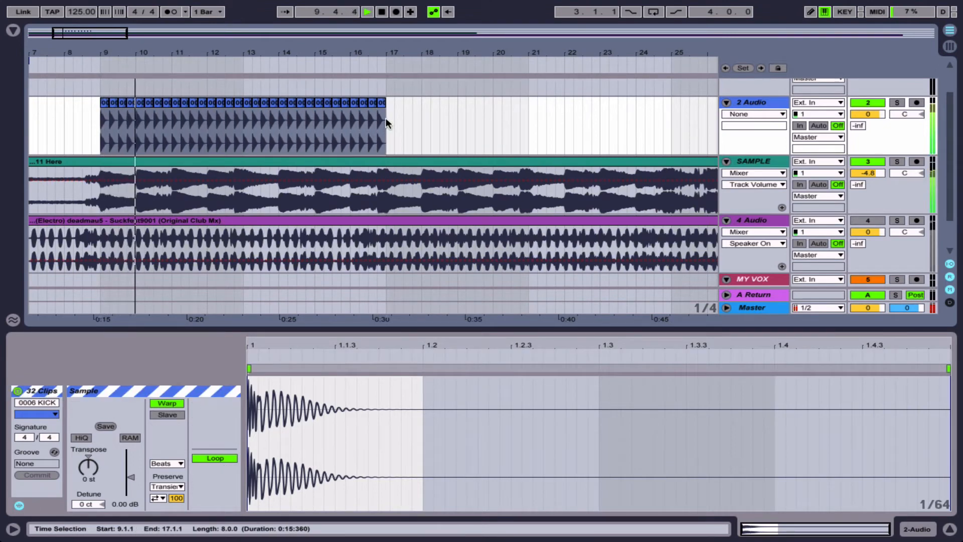
mouse_move(867, 114)
mouse_down()
mouse_move(867, 128)
mouse_move(877, 116)
mouse_up()
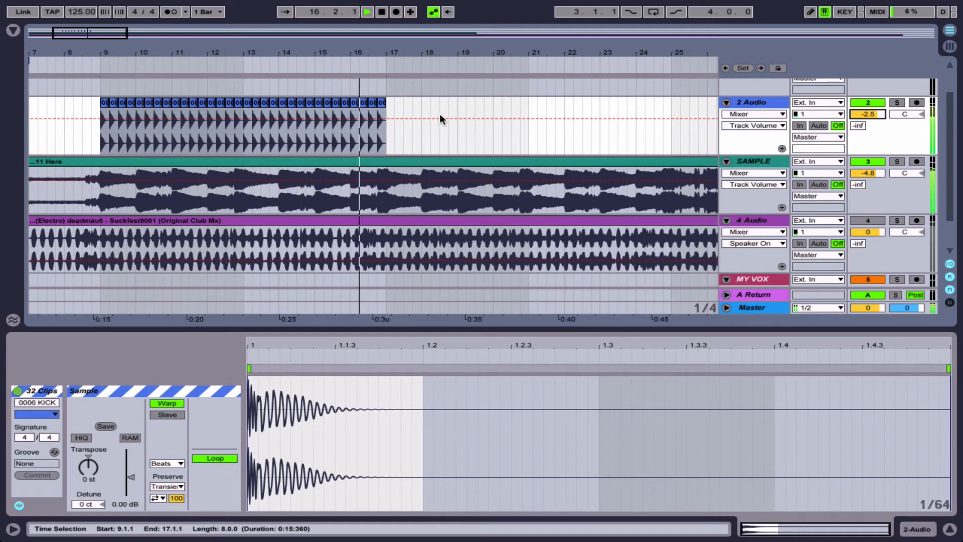
key(space)
key(ctrl+l)
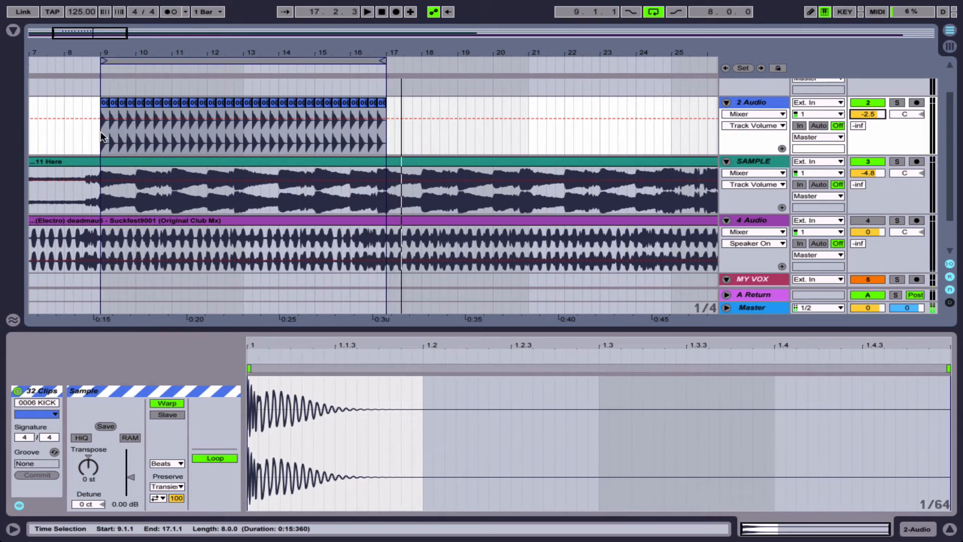
Show the browser's Audio Effects category and add a Compressor to the SAMPLE track.
click(15, 30)
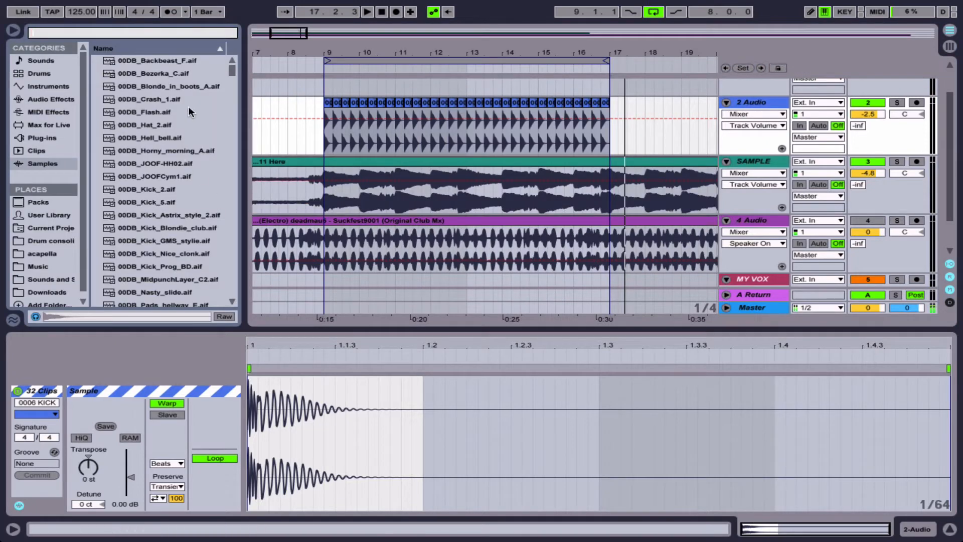
click(49, 100)
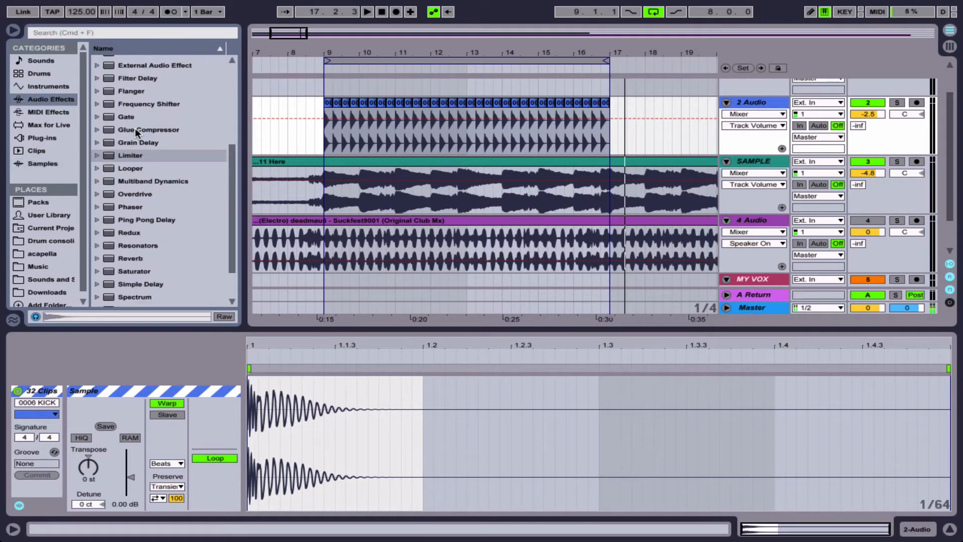
scroll(132, 127, up, 3)
drag(118, 104, 381, 200)
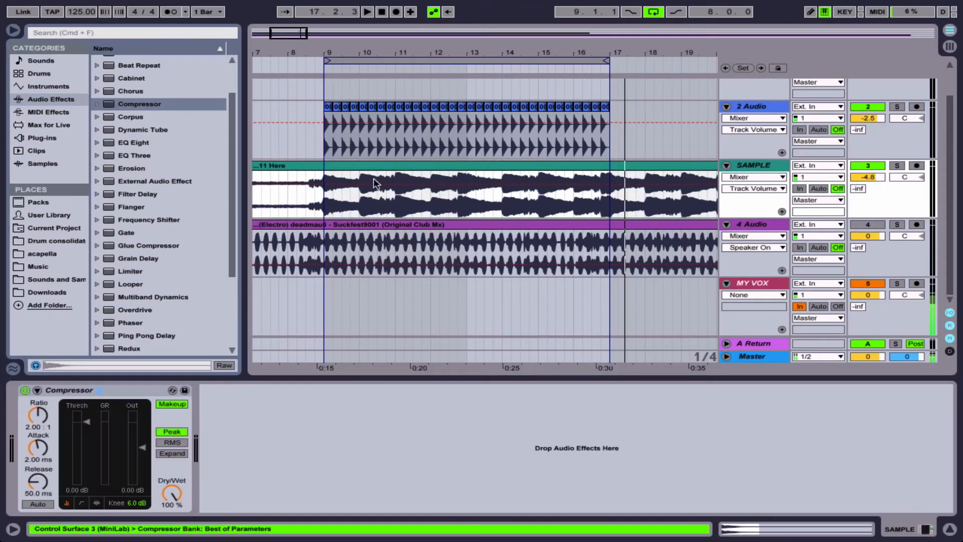
Expand the SAMPLE track's Compressor, enable its sidechain, and look through the available audio sources.
click(351, 165)
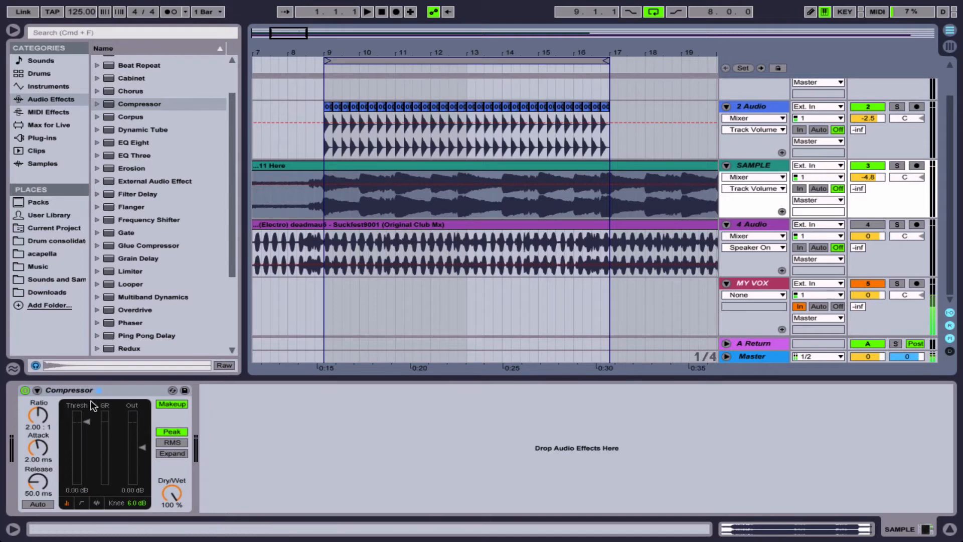
click(38, 390)
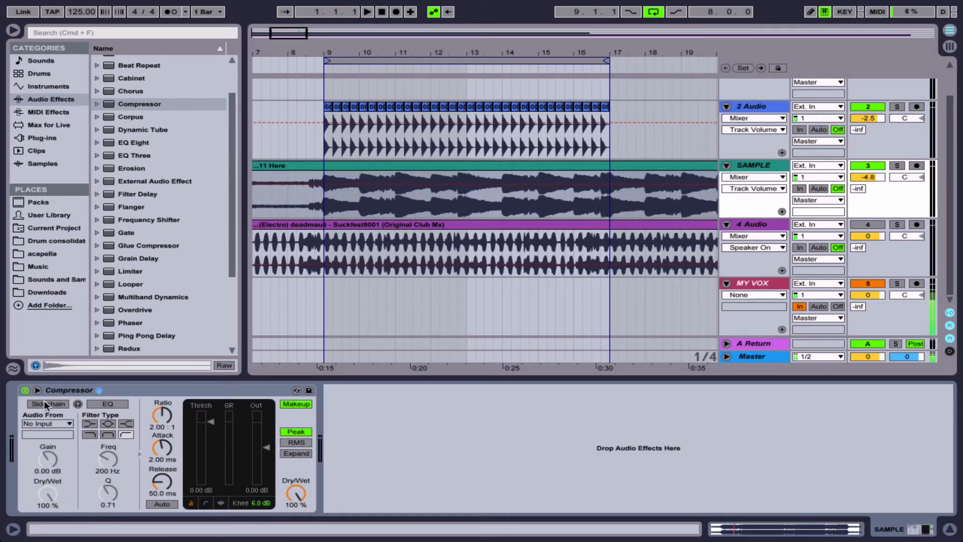
click(46, 404)
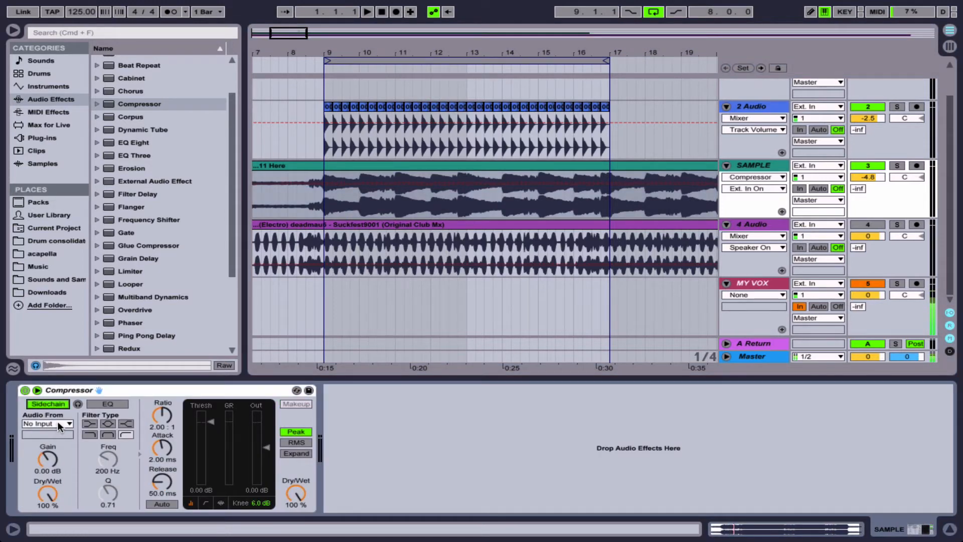
click(57, 422)
click(58, 423)
click(58, 424)
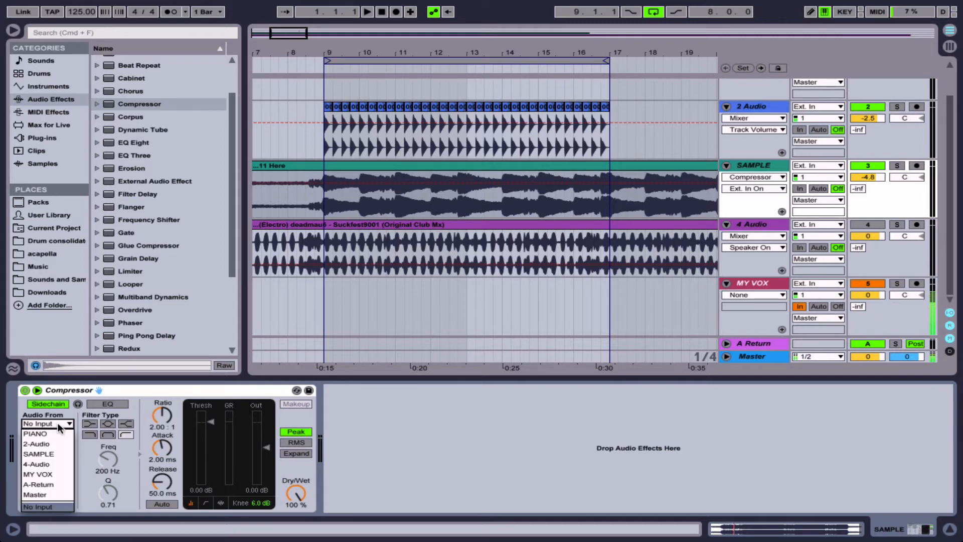
click(103, 383)
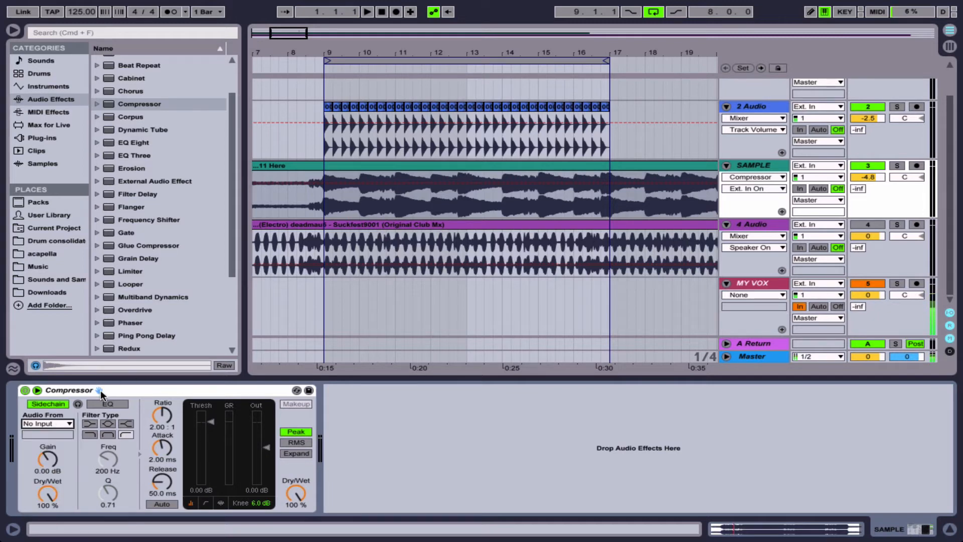
Rename the 2 Audio track as KICK.
click(760, 105)
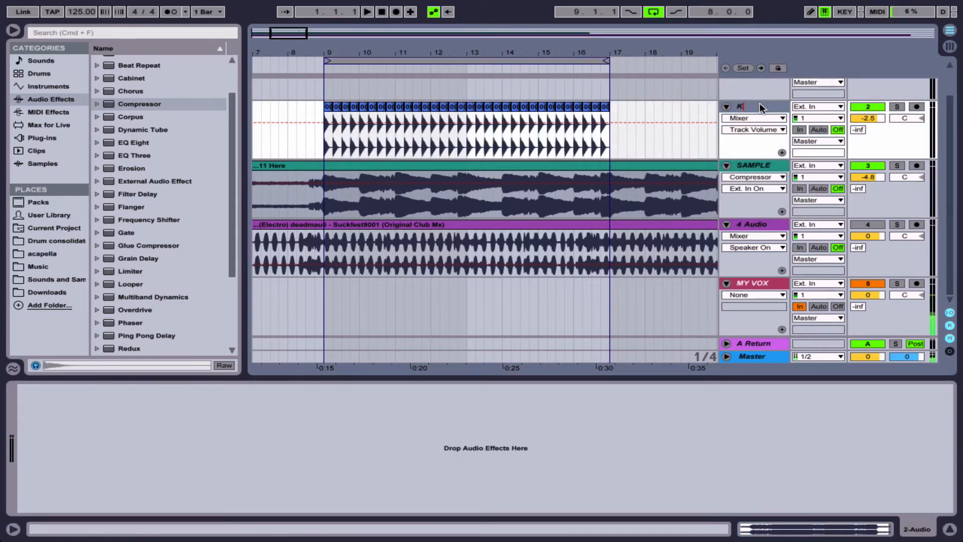
text(KICK)
key(Return)
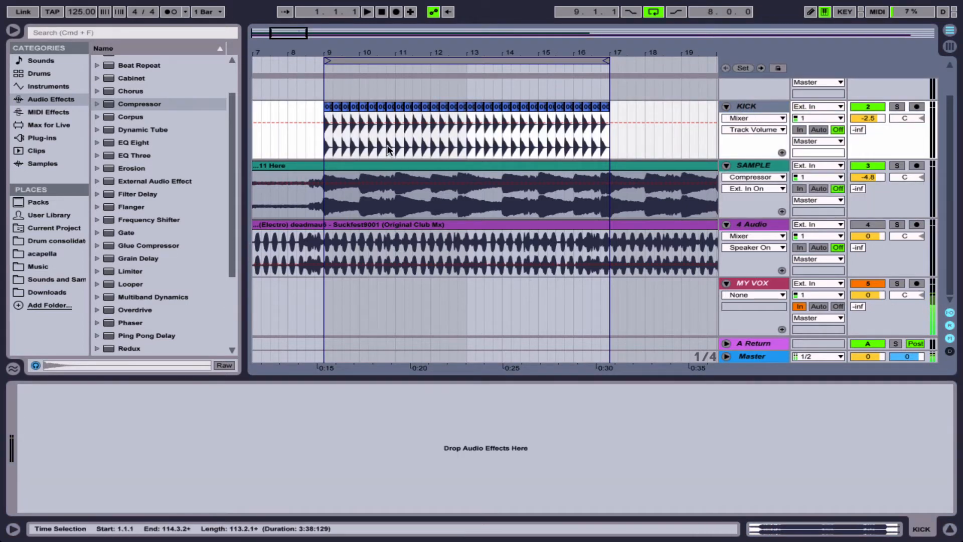
Set the sidechain audio source of the SAMPLE track's Compressor to KICK.
click(387, 164)
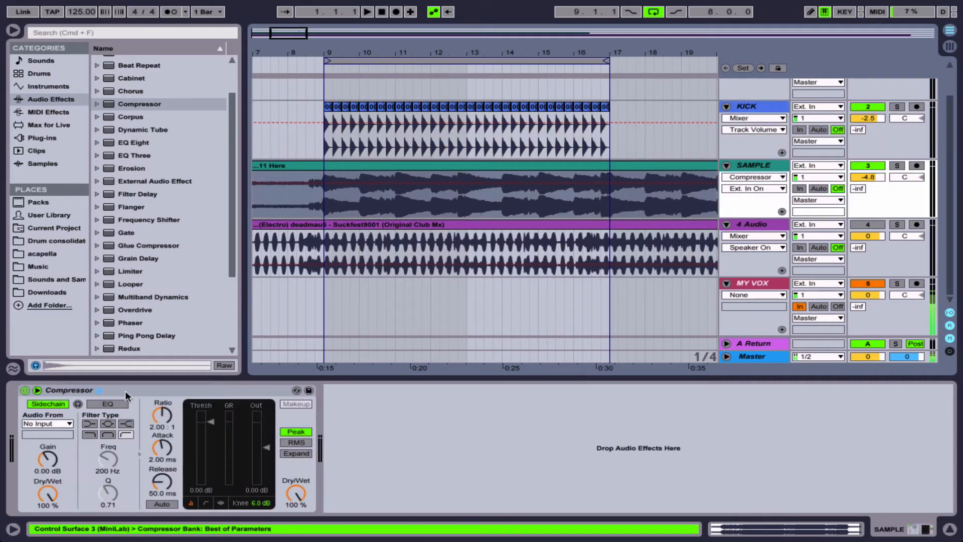
click(55, 422)
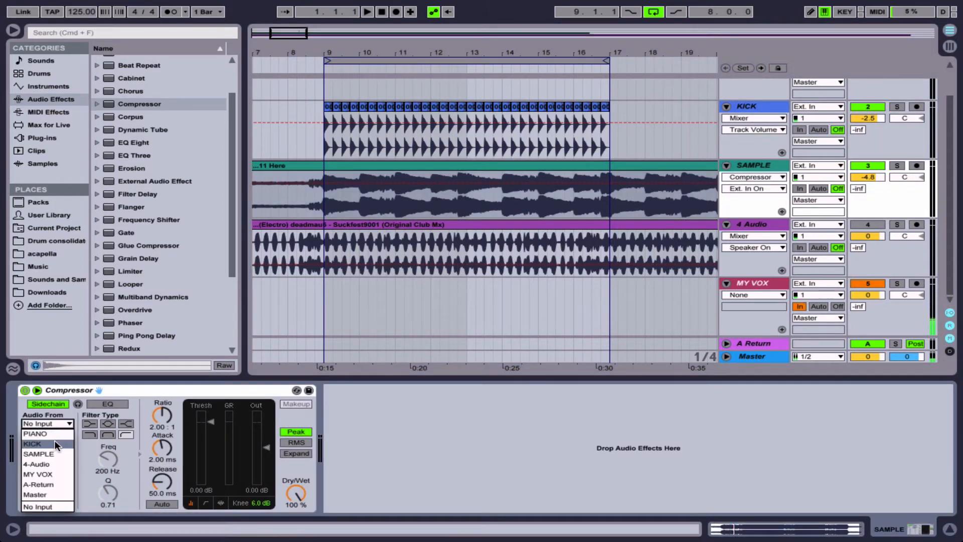
click(47, 442)
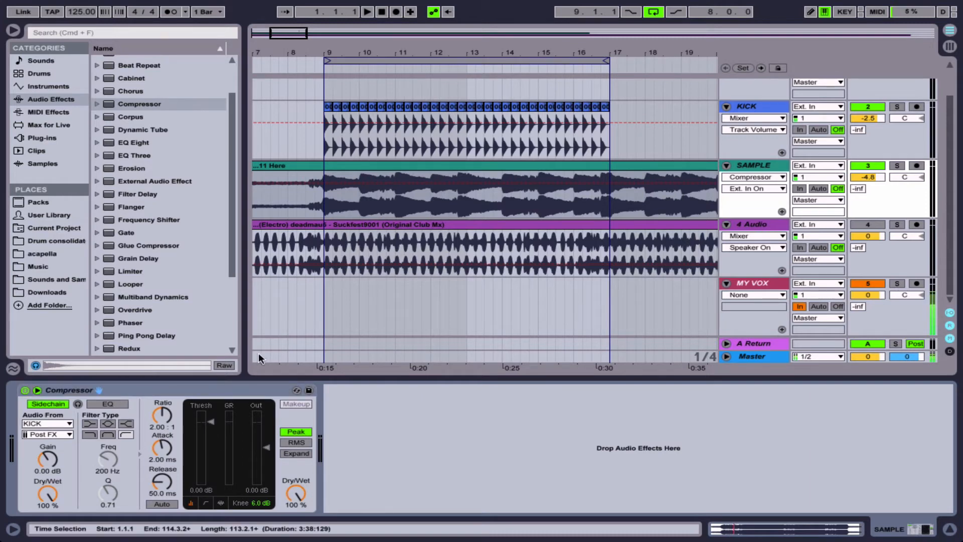
Set the Compressor's threshold to -4.64 dB, ratio to 3.82:1 and attack to 0.01 ms.
mouse_move(211, 422)
mouse_down()
mouse_move(211, 450)
mouse_move(211, 430)
mouse_up()
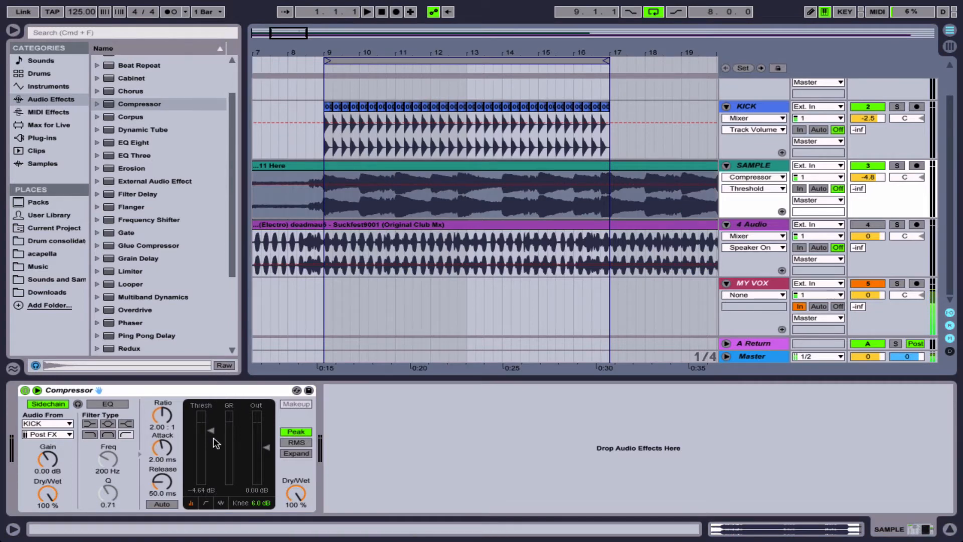
drag(160, 418, 161, 405)
drag(161, 445, 161, 478)
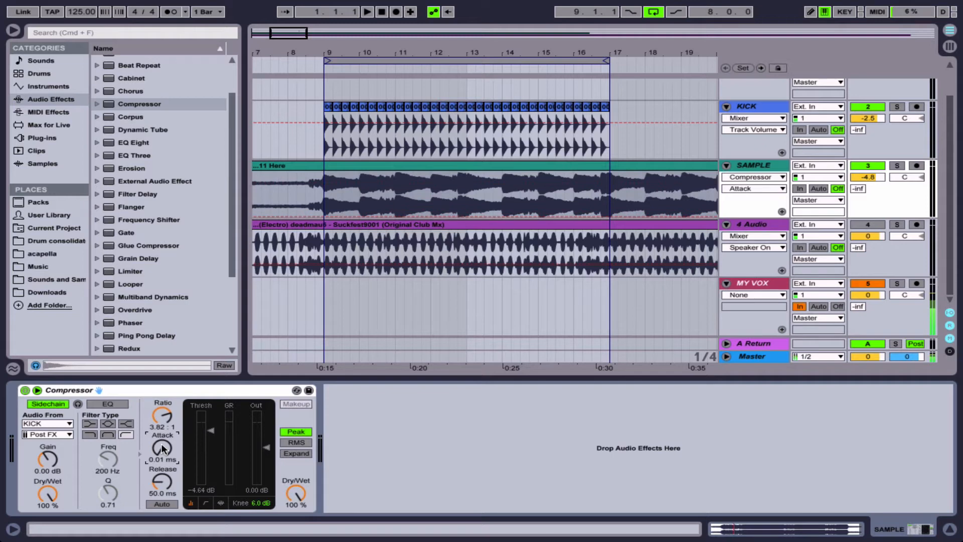
Lower the Compressor's threshold to -5.37 dB during a short playback and reselect the 11 Here clip.
key(space)
drag(211, 431, 211, 432)
key(space)
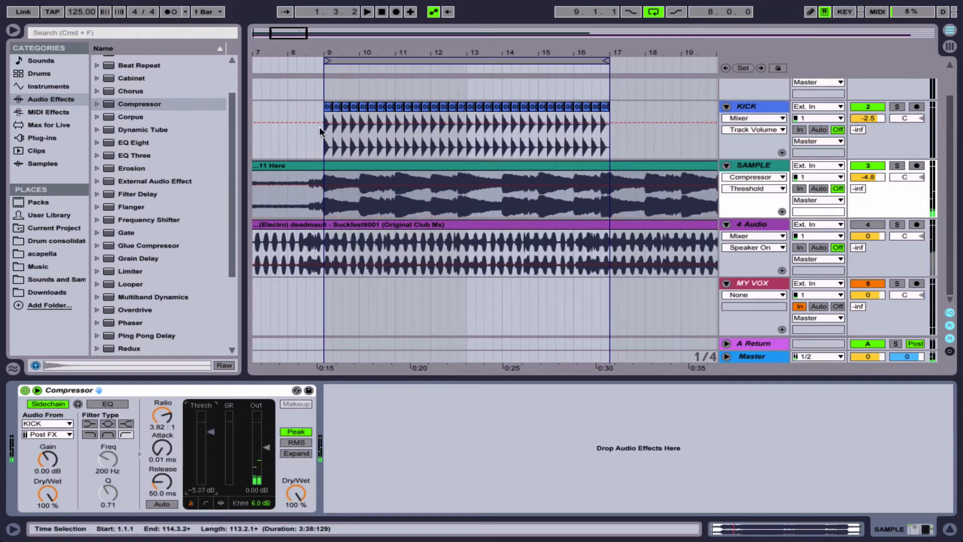
click(324, 131)
click(351, 167)
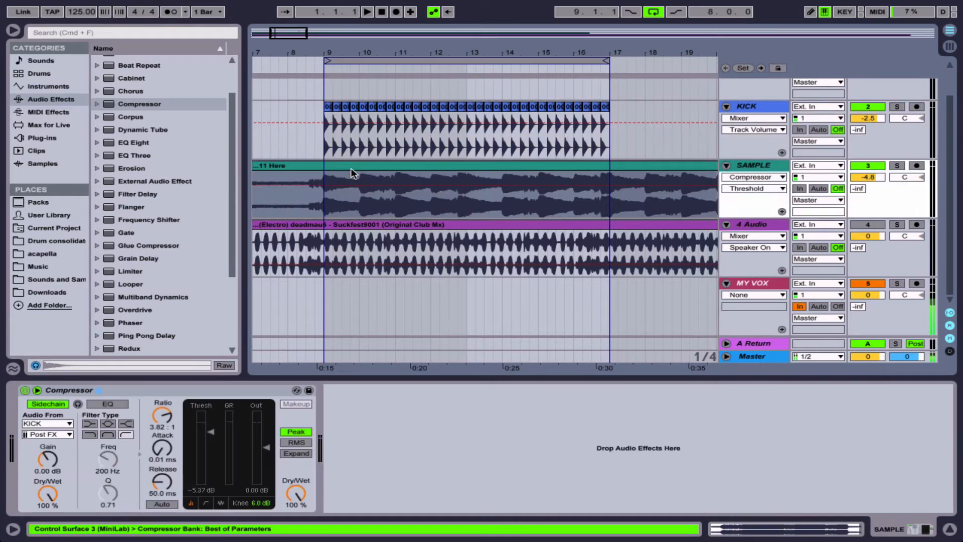
Lower the Compressor's threshold to -7.58 dB, and then to -54.6 dB while playing the kick and sample together.
mouse_move(211, 433)
mouse_down()
mouse_move(211, 423)
mouse_move(212, 437)
mouse_up()
key(space)
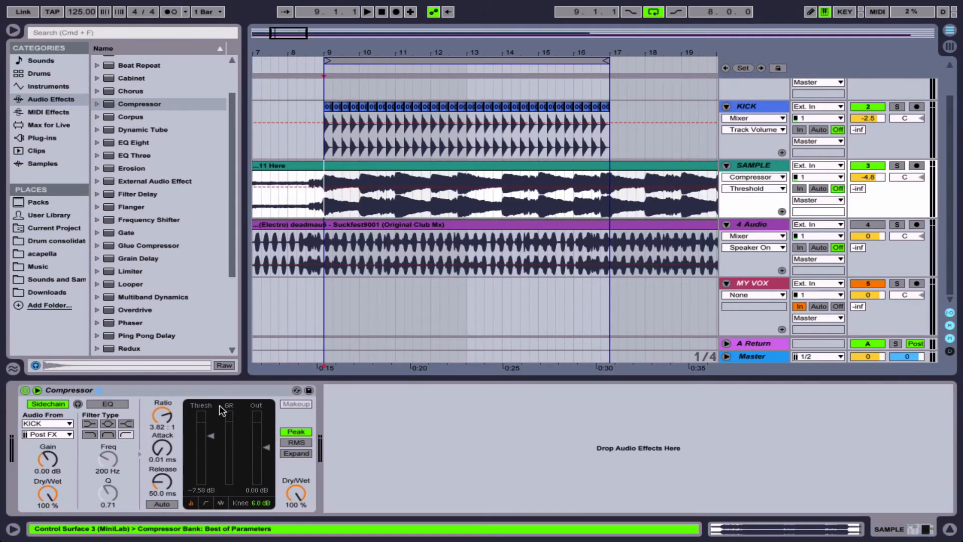
key(space)
drag(219, 405, 212, 483)
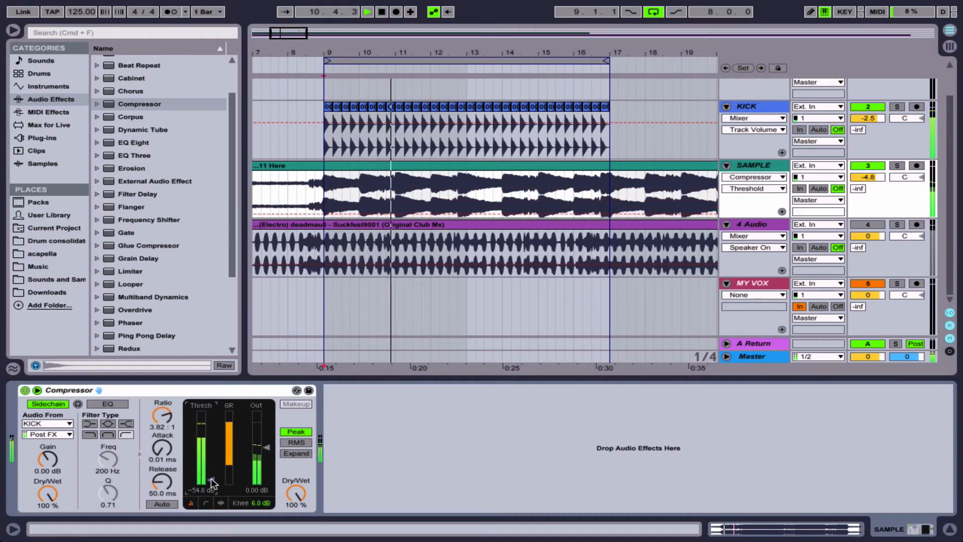
key(space)
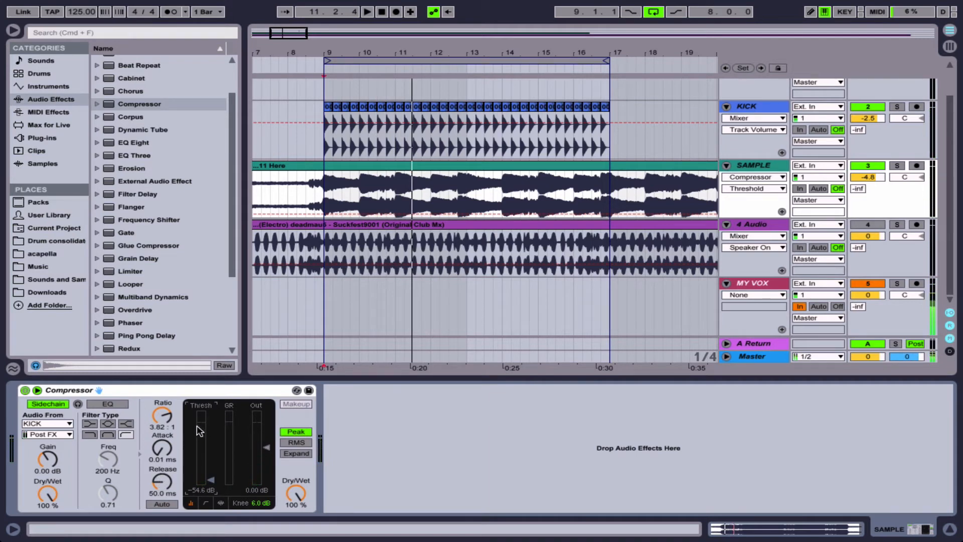
Set the Compressor's release to 8.81 ms and play the loop briefly to hear the pumping.
click(161, 481)
drag(162, 482, 162, 505)
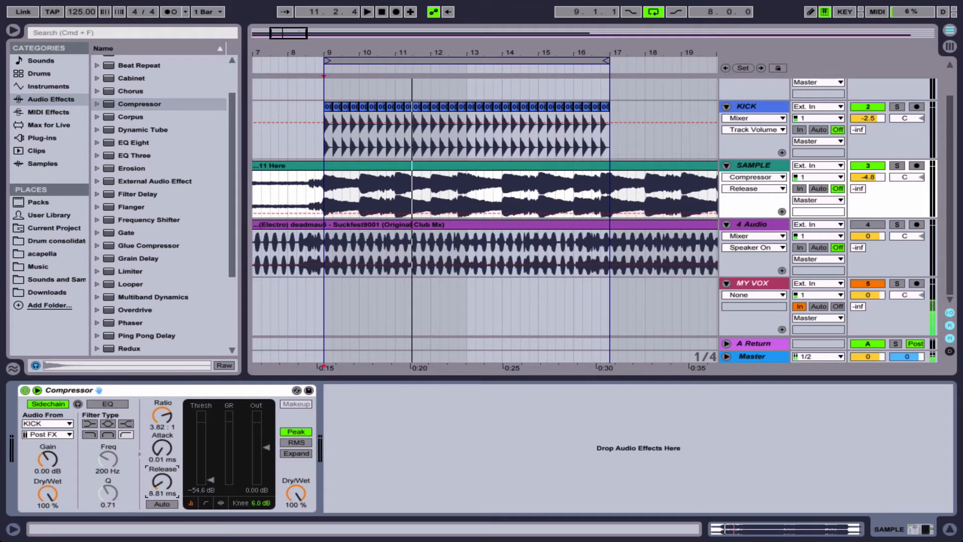
key(space)
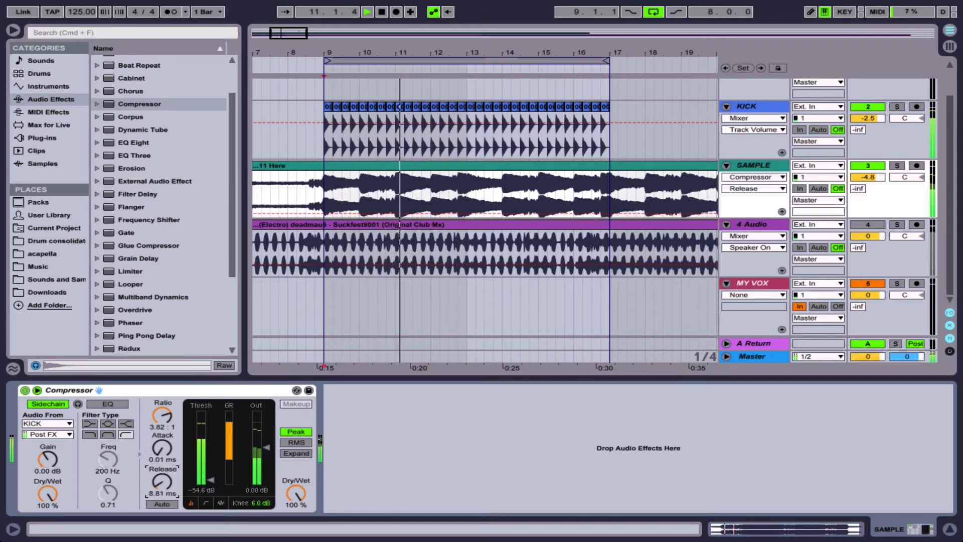
key(space)
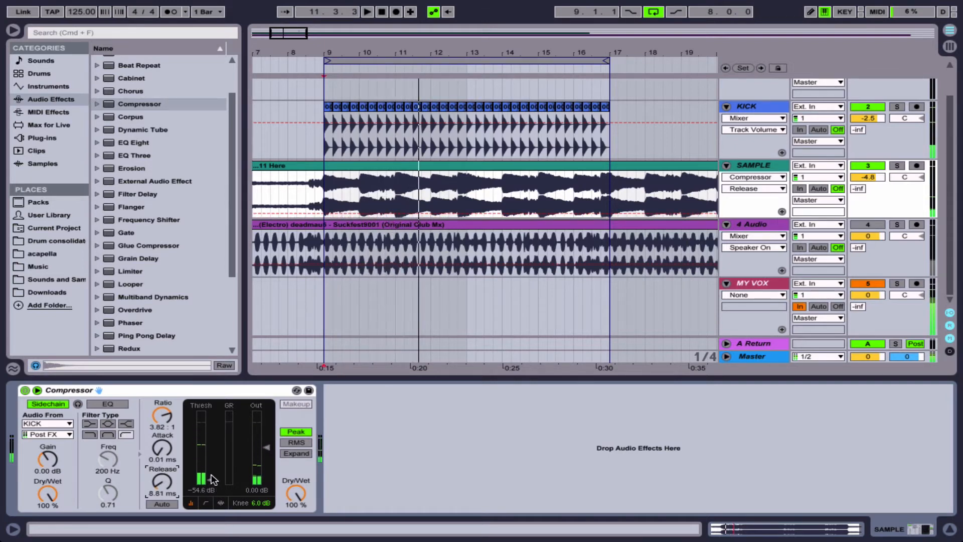
Raise the Compressor's threshold to about -16.0 dB while the kick and sample play.
click(211, 480)
key(space)
drag(212, 483, 212, 448)
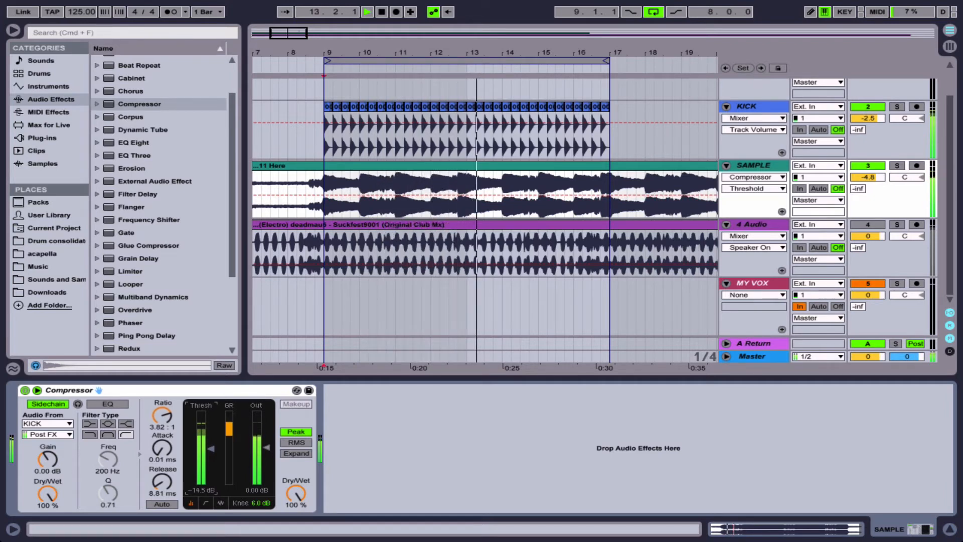
key(space)
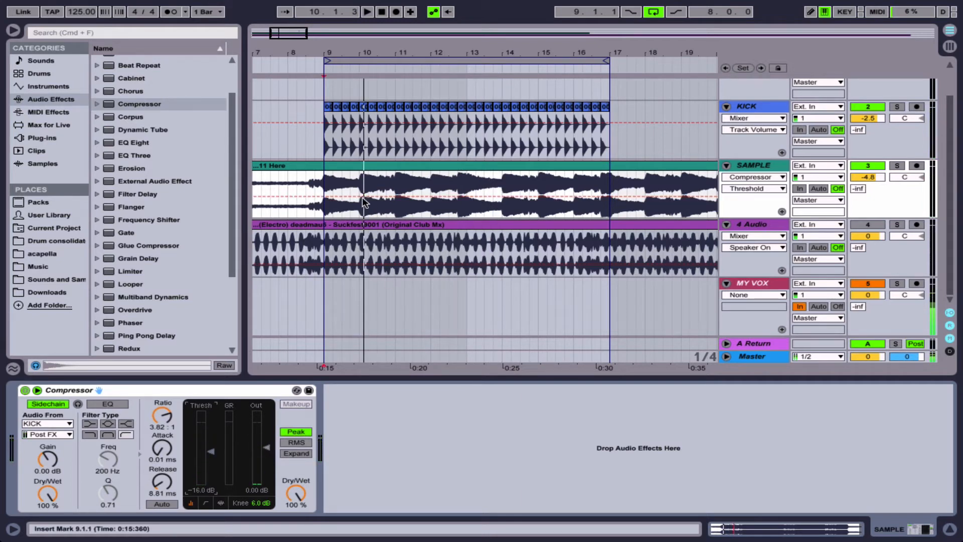
Compare the sample with the Compressor bypassed and re-enabled during playback, and nudge the threshold slightly higher.
click(25, 389)
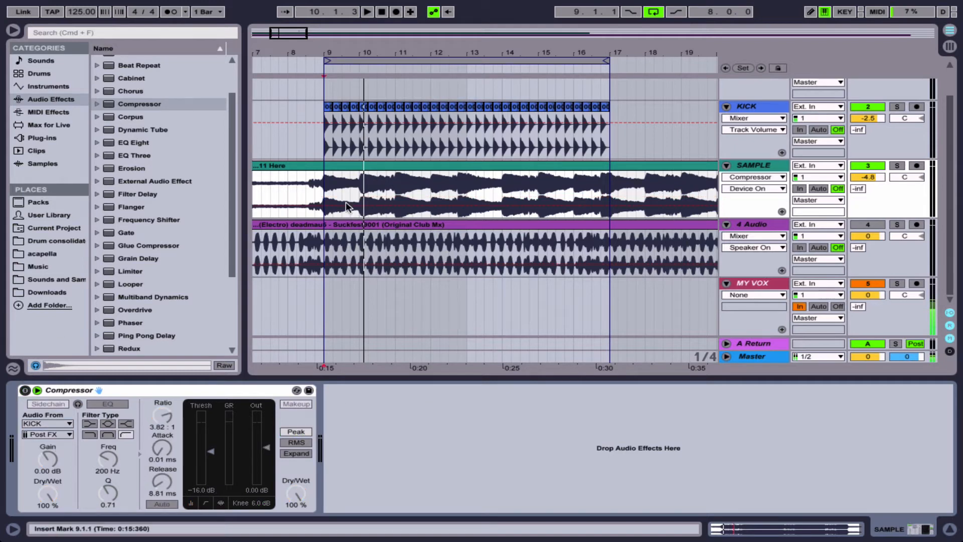
key(space)
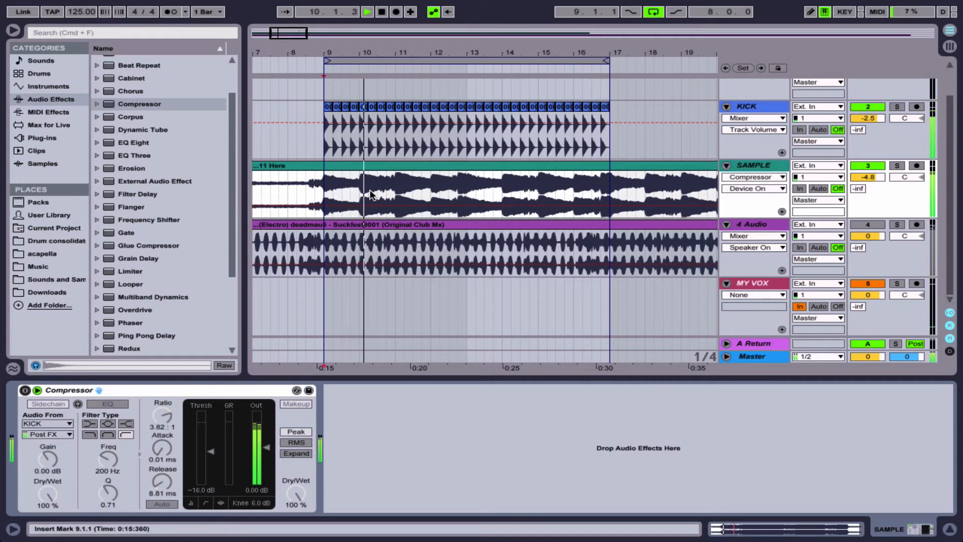
click(24, 390)
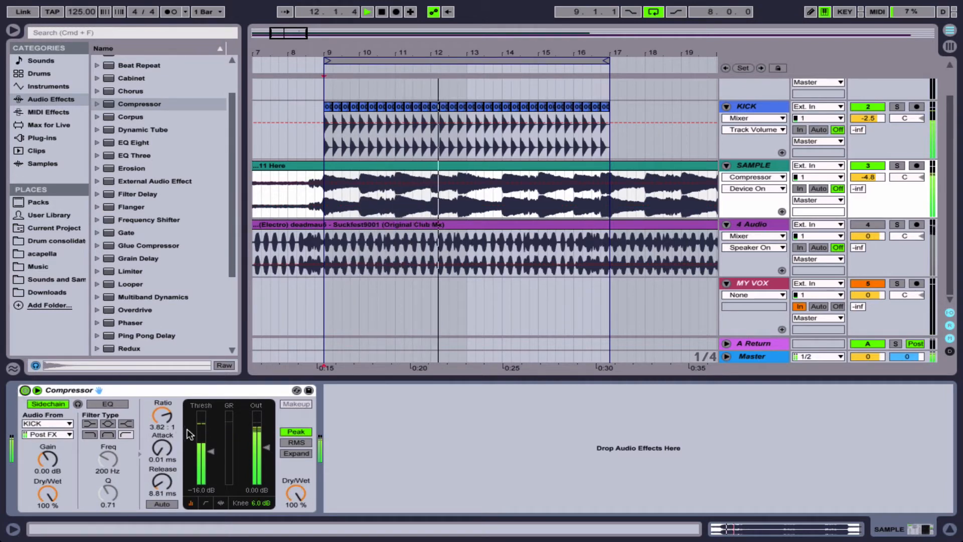
drag(211, 449, 211, 445)
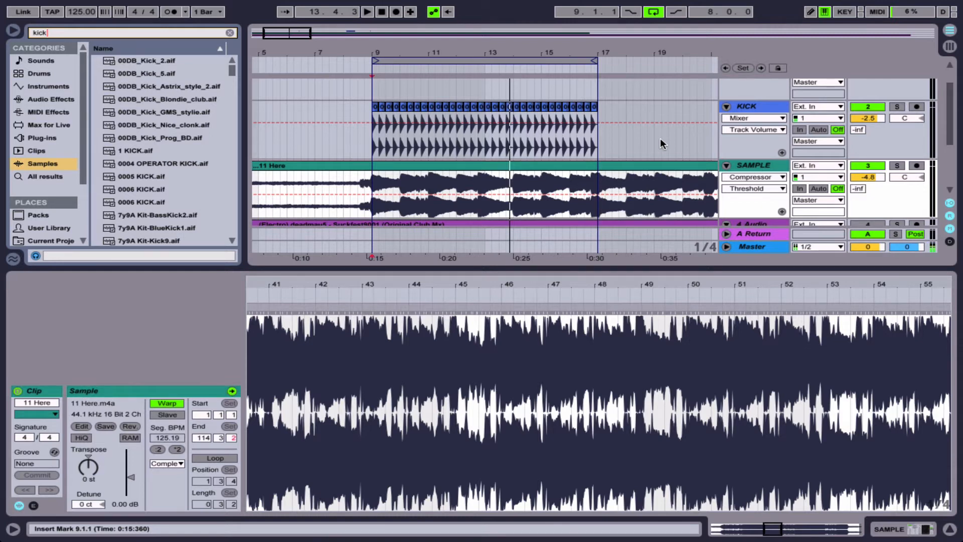
Select the mixed kick clips on the KICK track from bar 33 to bar 37 and loop that four-bar range.
scroll(659, 143, right, 10)
scroll(660, 143, right, 3)
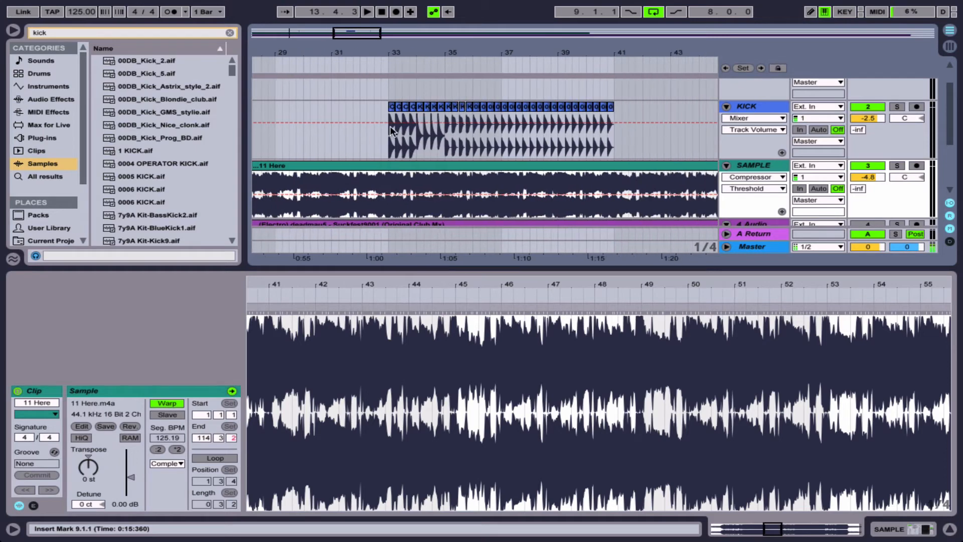
click(386, 145)
drag(389, 135, 497, 122)
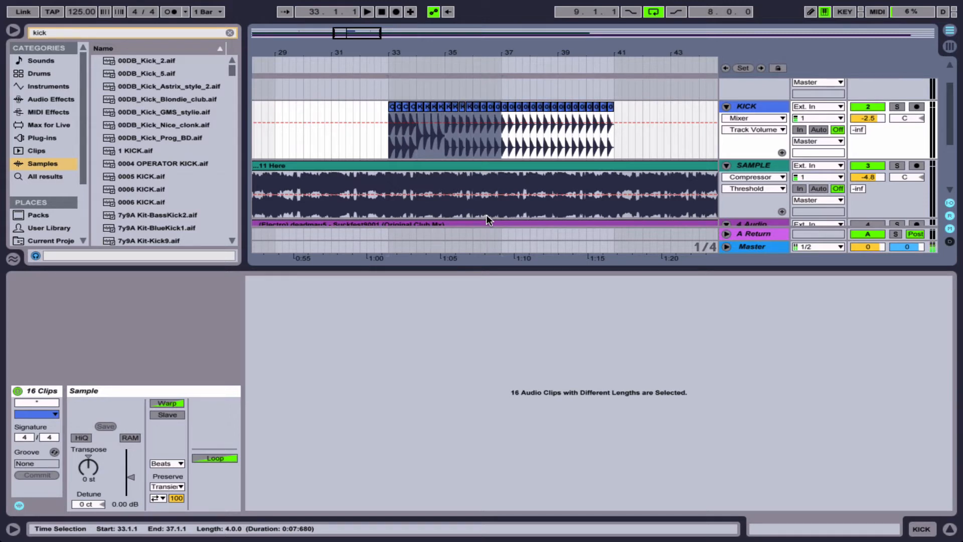
key(z)
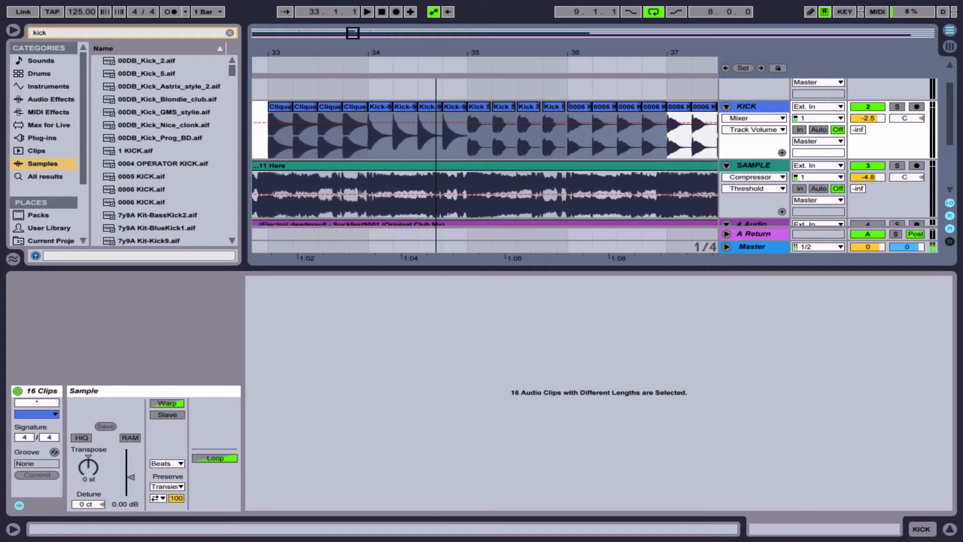
drag(290, 133, 628, 128)
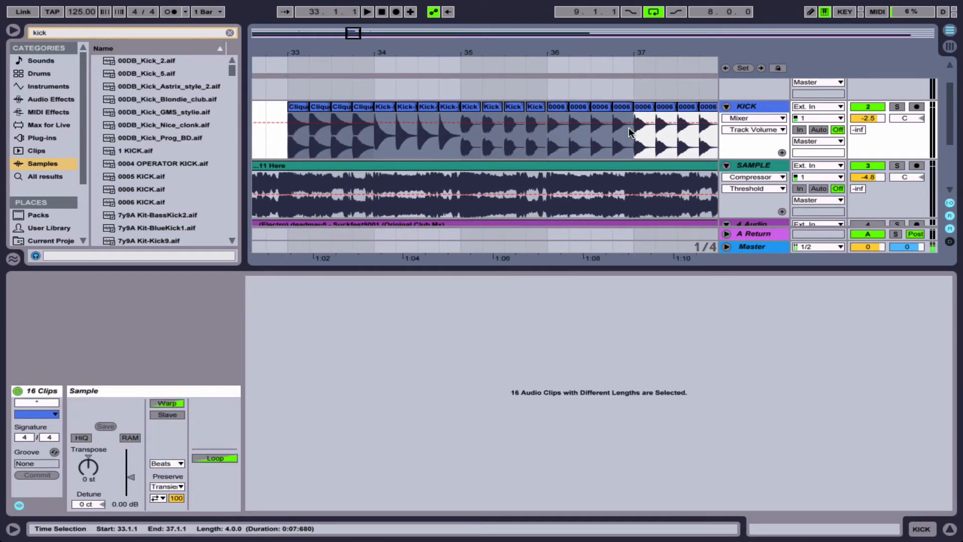
key(ctrl+l)
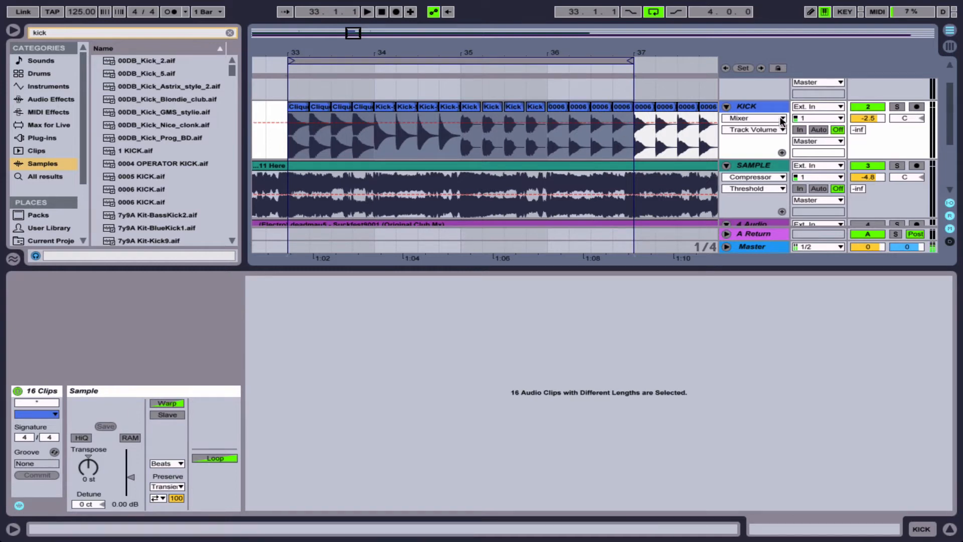
Solo the KICK track, listen to the looped mixed kicks, and take the solo off again.
click(896, 106)
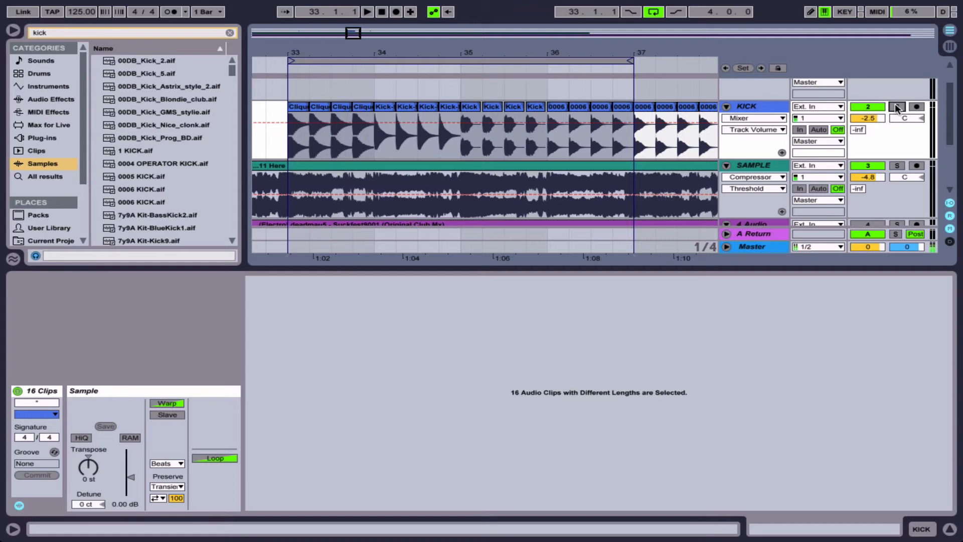
click(896, 107)
key(space)
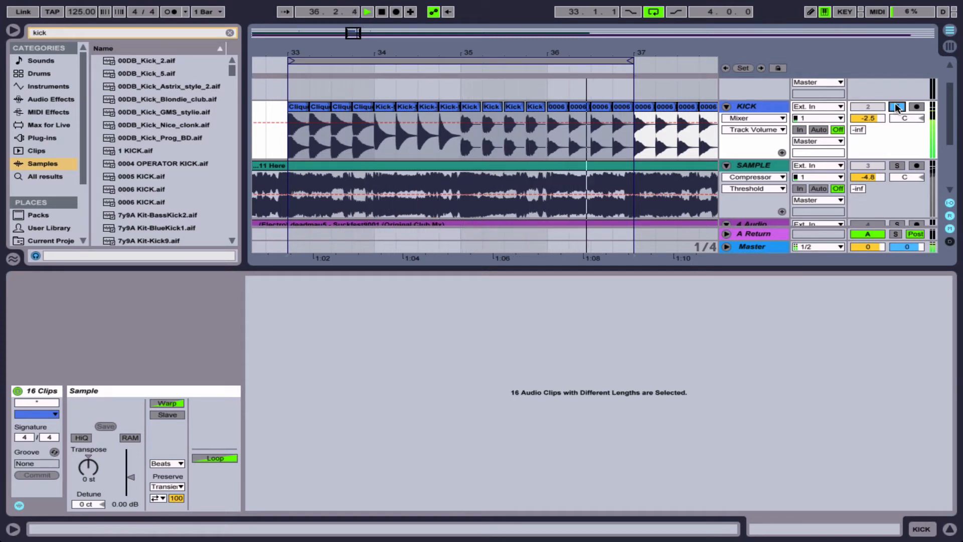
click(895, 107)
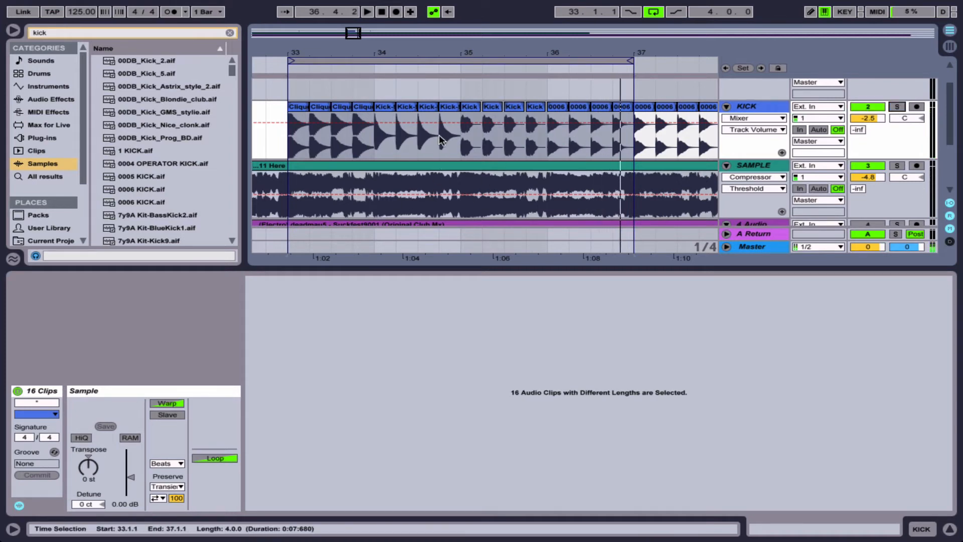
Compare the waveforms of the Clique-Kick-05, Kick-909 and Kick Solid Round clips, and play the loop with the sample.
click(299, 120)
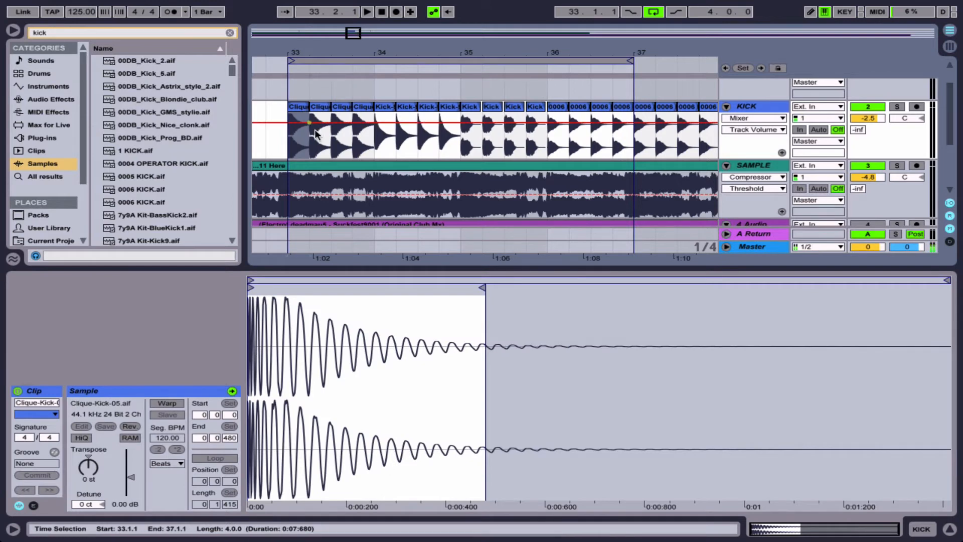
click(382, 106)
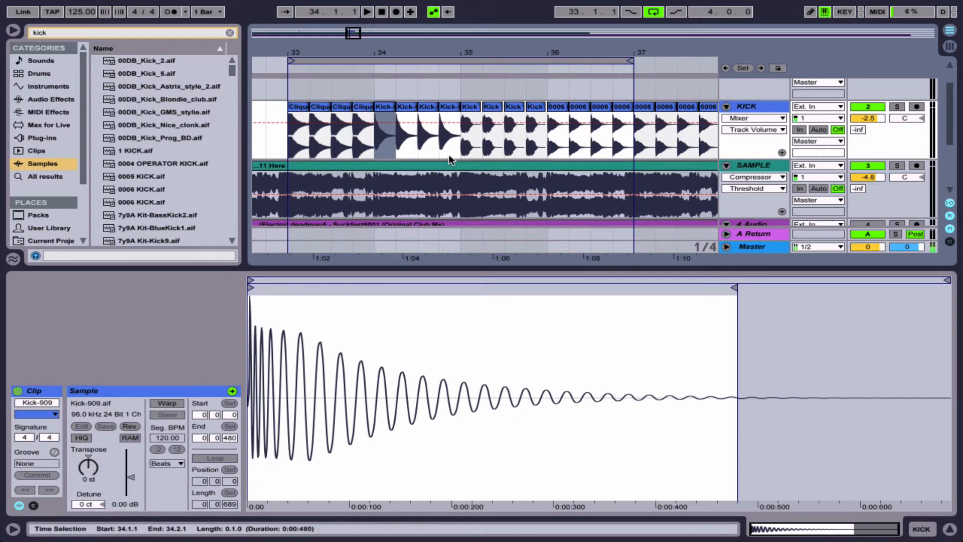
click(474, 108)
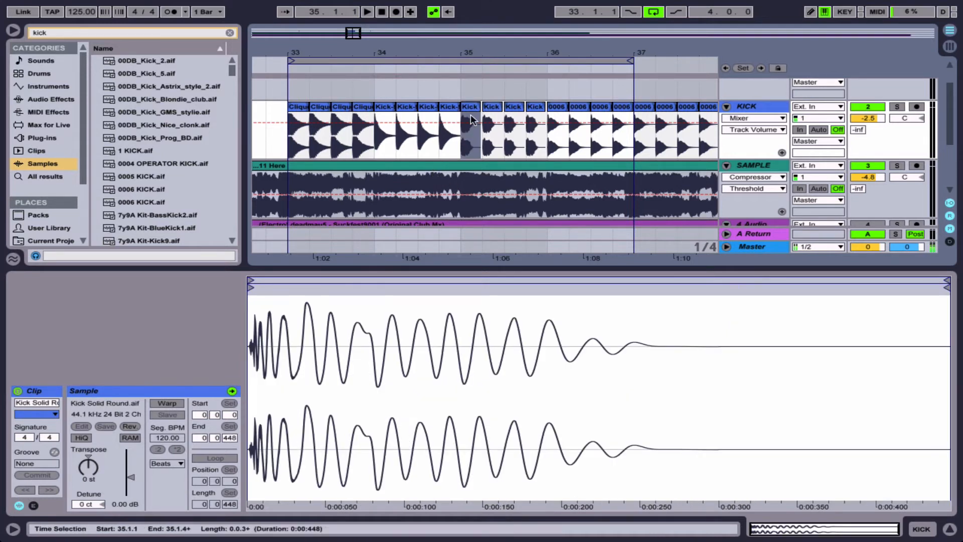
click(291, 118)
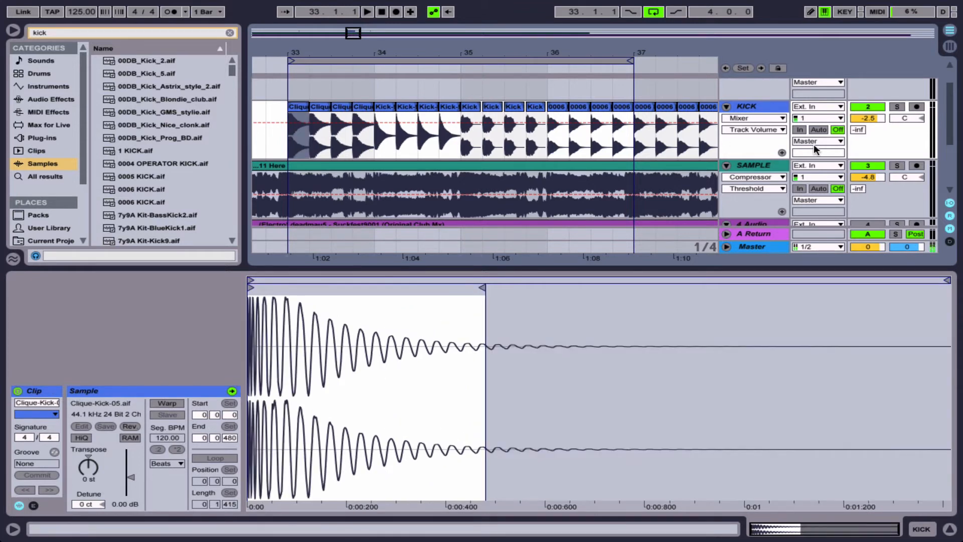
key(space)
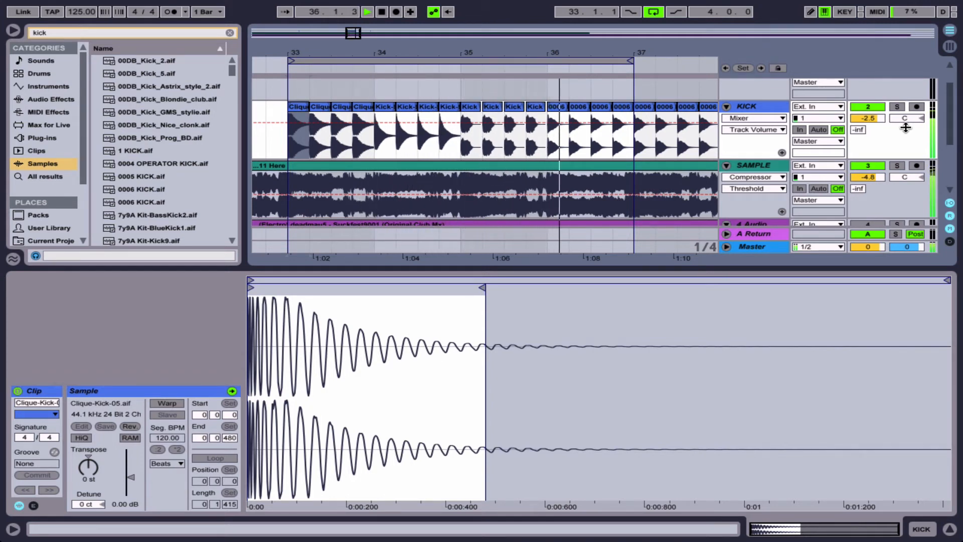
key(space)
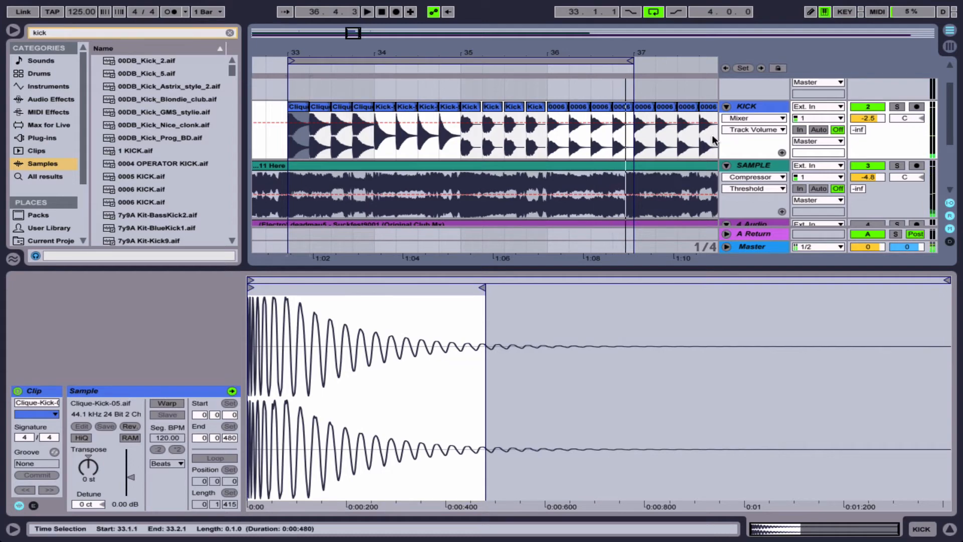
Show the SAMPLE track's Compressor and lower its threshold to -16.4 dB and then -23.2 dB around a short playback.
click(562, 165)
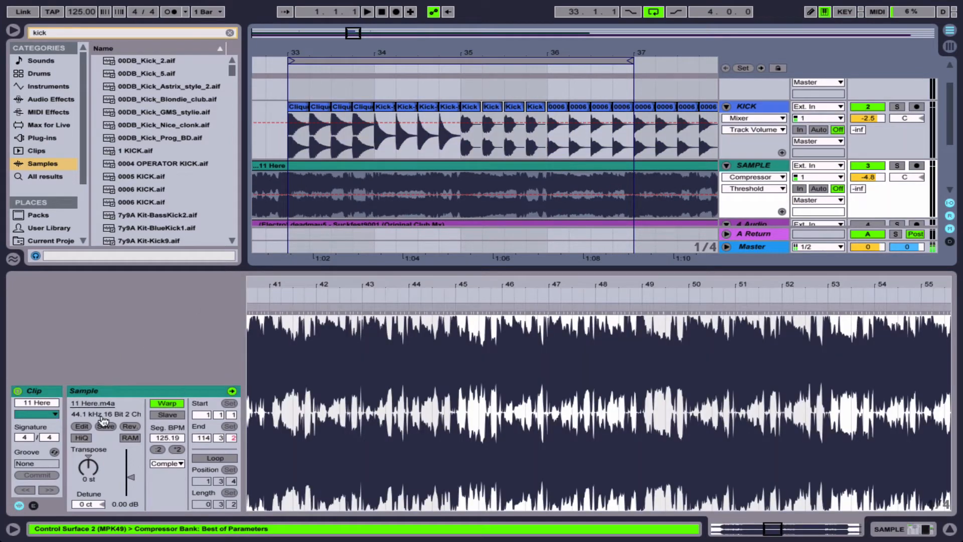
key(shift+Tab)
drag(210, 447, 210, 452)
key(space)
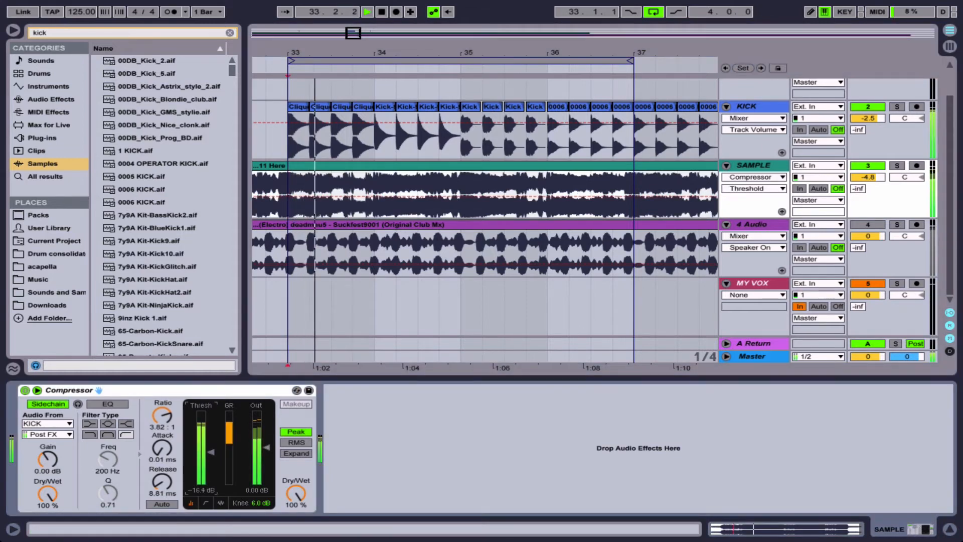
drag(210, 451, 211, 462)
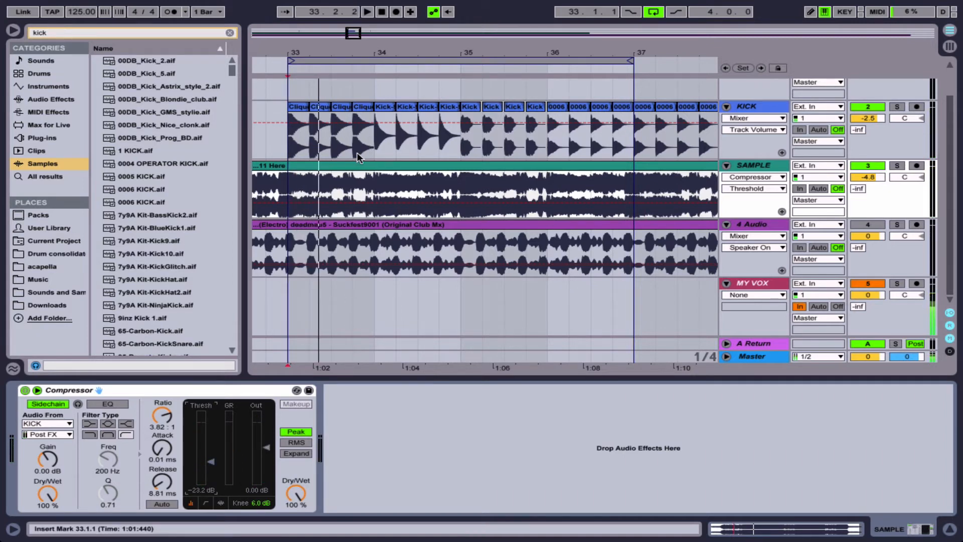
Delete the kicks in bars 33 and 34, then copy bar 35's four Kick Solid Round clips to bar 33 and duplicate them three times.
drag(455, 138, 295, 135)
key(Delete)
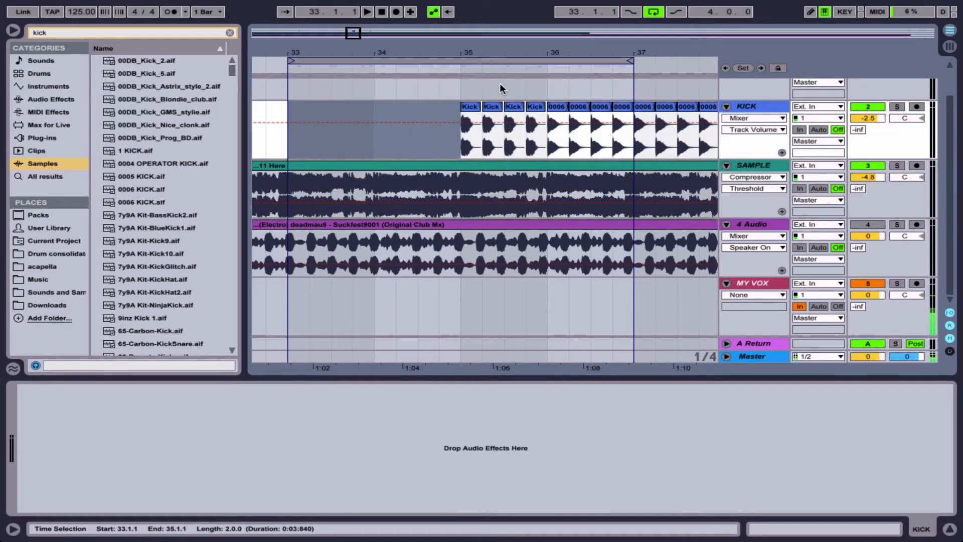
drag(461, 138, 549, 137)
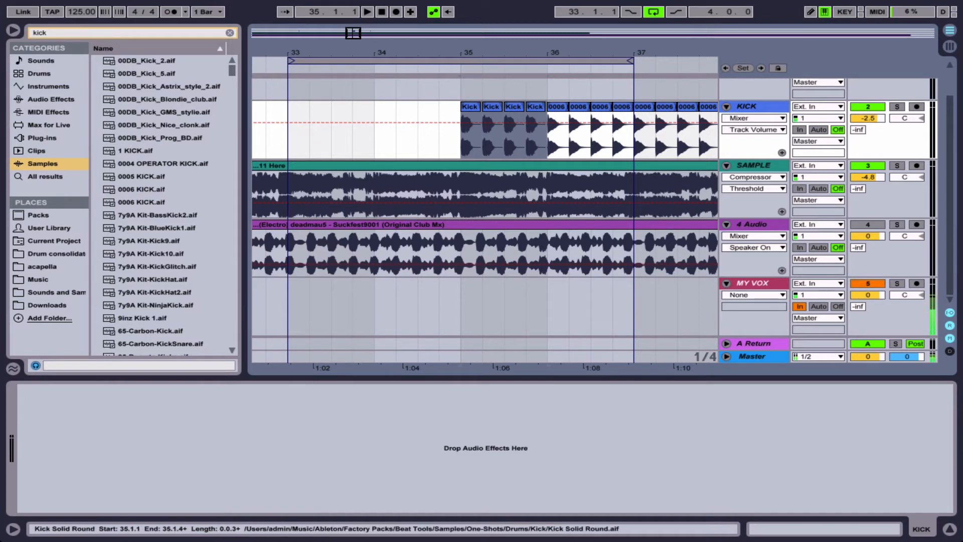
drag(474, 118, 300, 119)
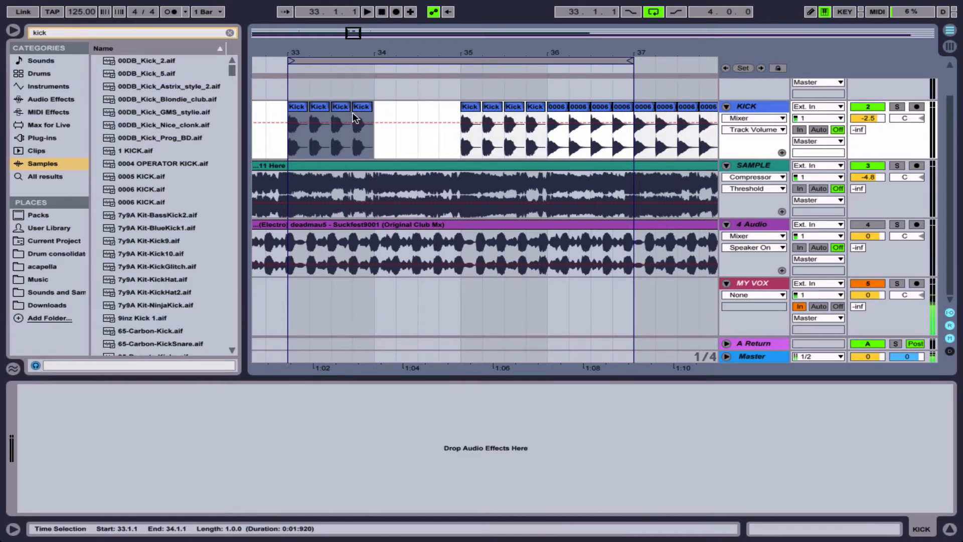
key(ctrl+d)
key(ctrl+d)
key(ctrl+d)
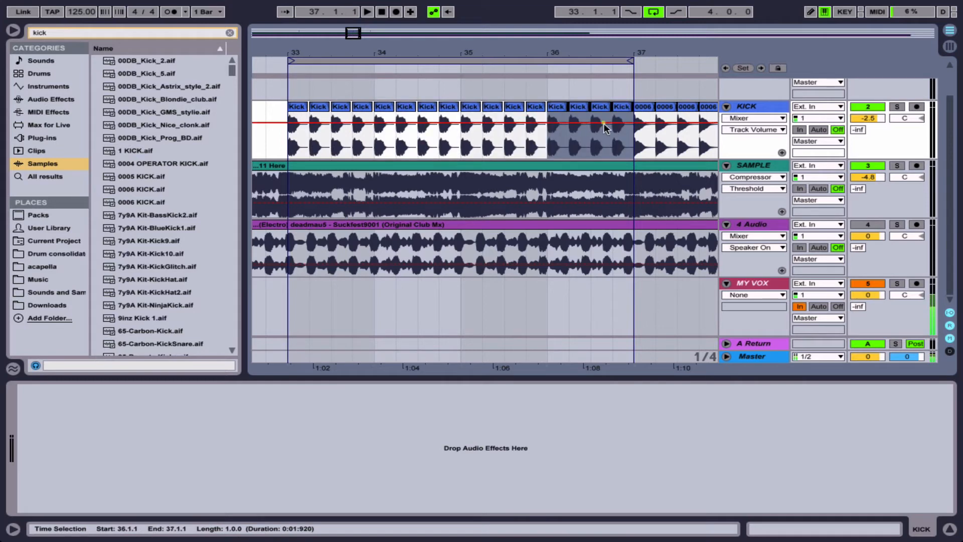
Place the insert marker at bar 33 and bring the whole looped kick section and the PIANO track into view.
click(288, 153)
drag(479, 50, 478, 41)
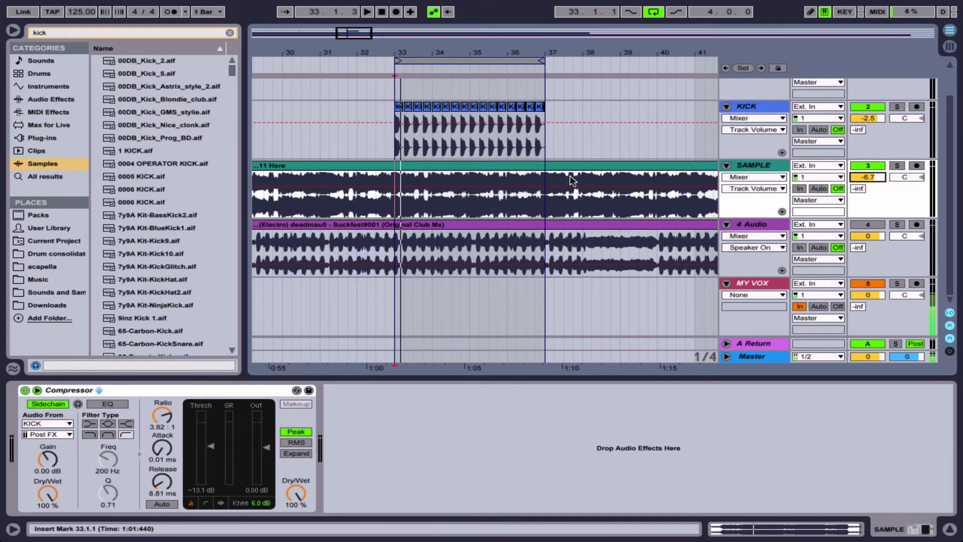
scroll(444, 195, up, 2)
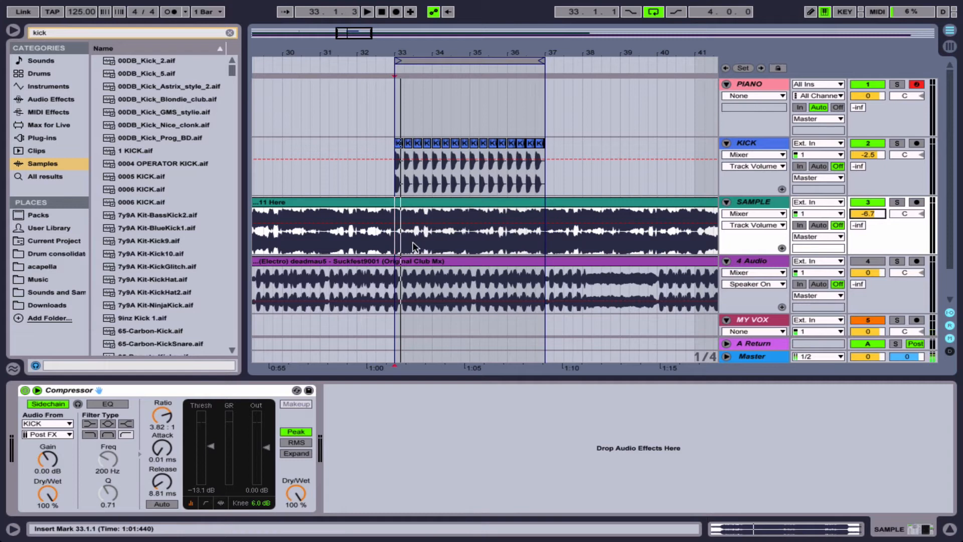
Insert a new audio track below the KICK track and name it HAT LOOP.
click(394, 235)
drag(394, 234, 545, 247)
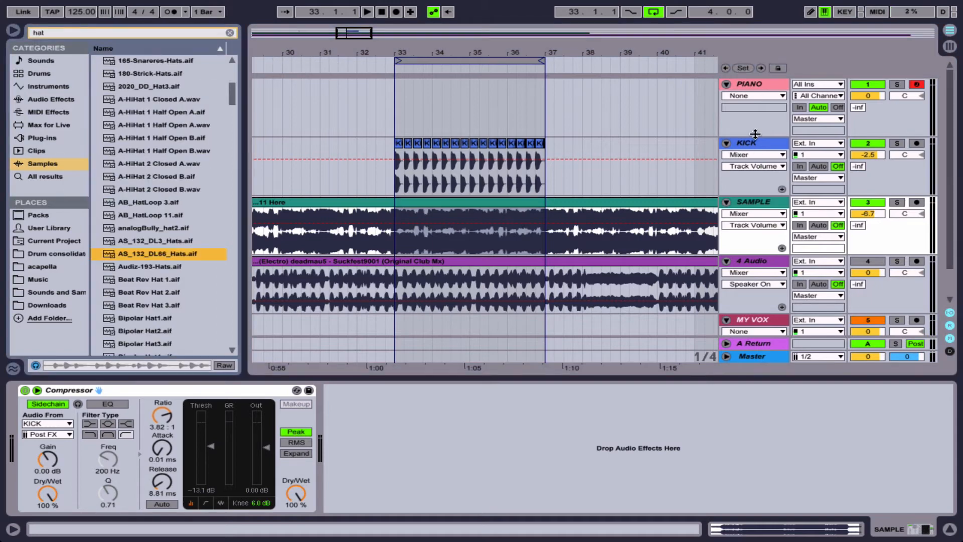
click(755, 143)
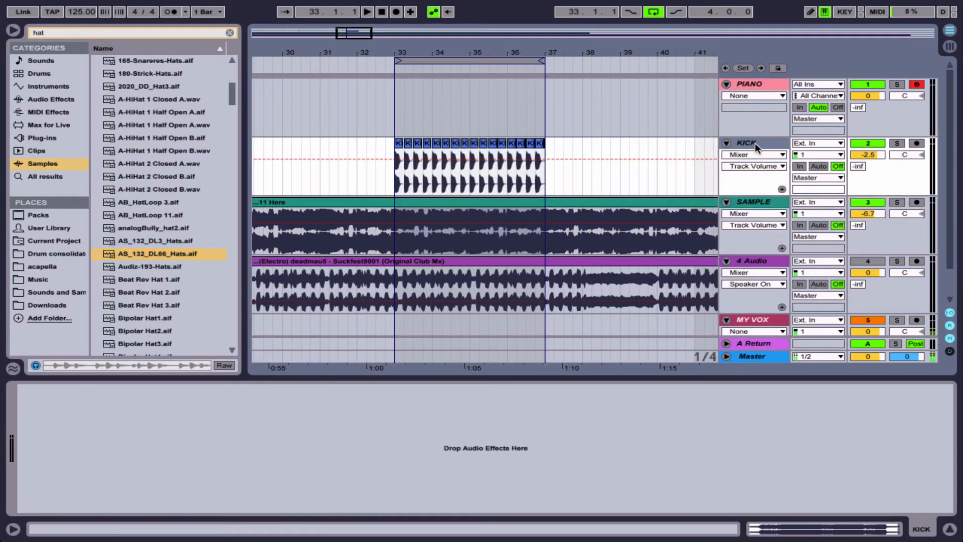
key(ctrl+t)
key(super+r)
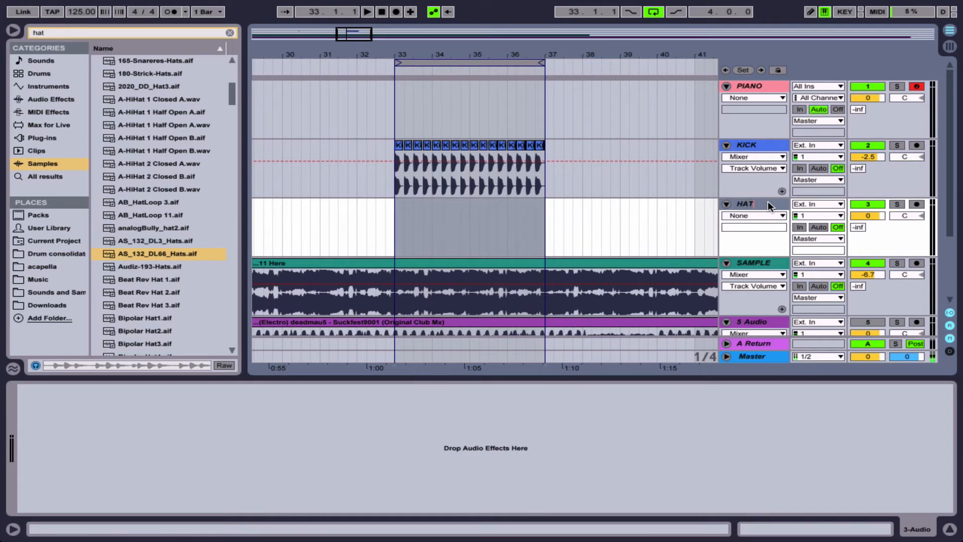
key(Return)
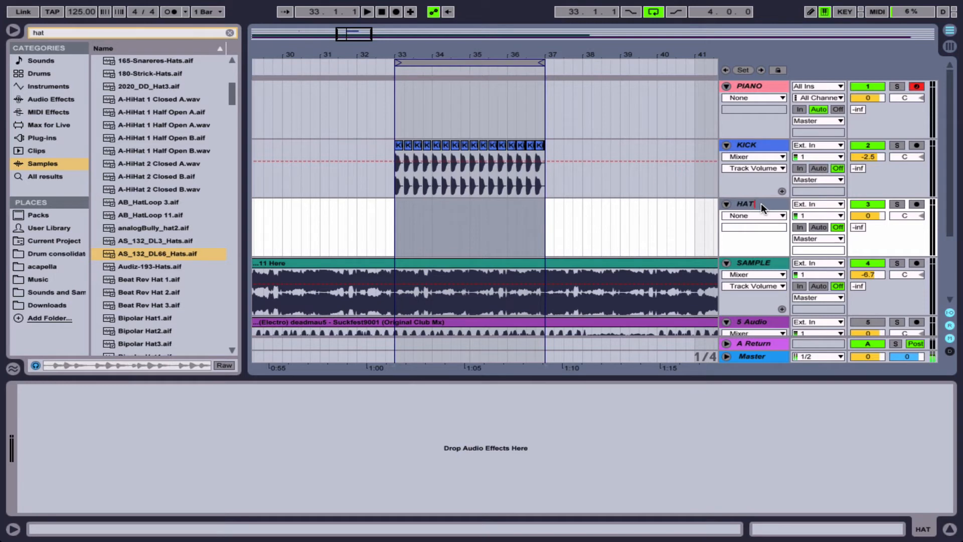
text(P)
key(Return)
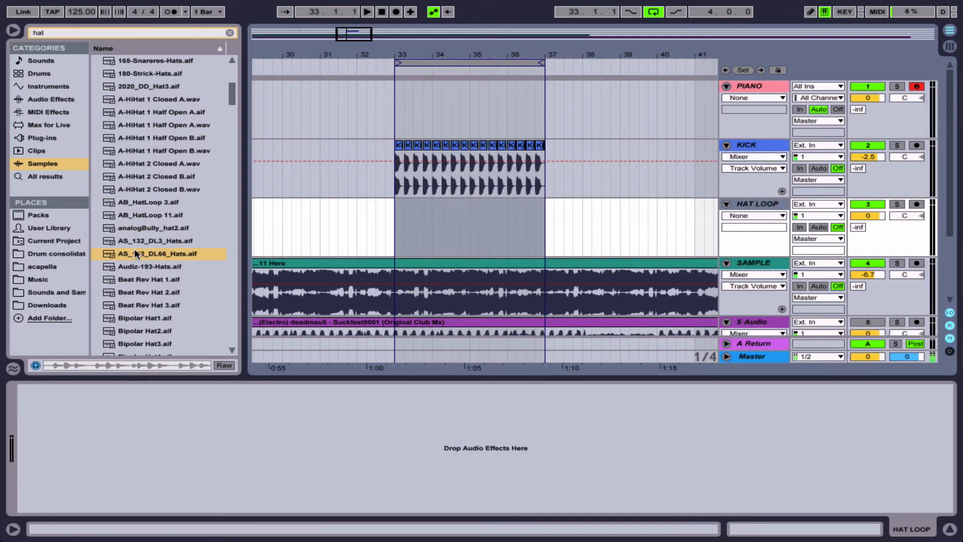
Place AS_132_DL66_Hats.aif on the HAT LOOP track at bar 33 and duplicate it once to fill the four-bar loop.
drag(138, 249, 397, 229)
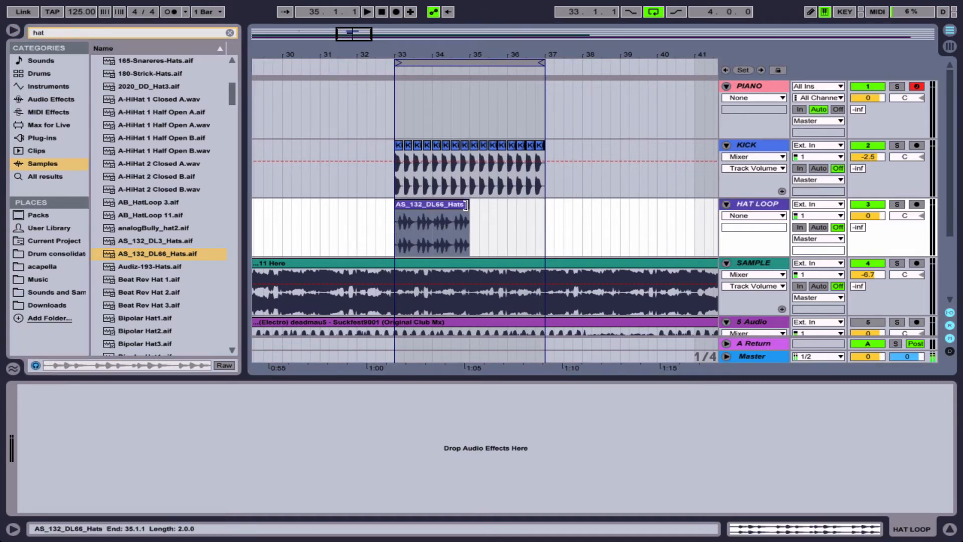
key(ctrl+d)
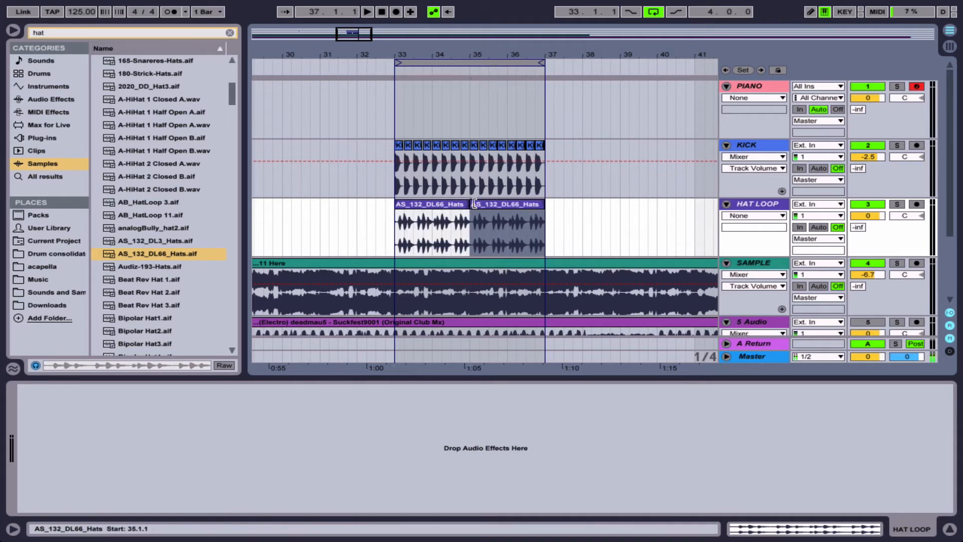
click(426, 205)
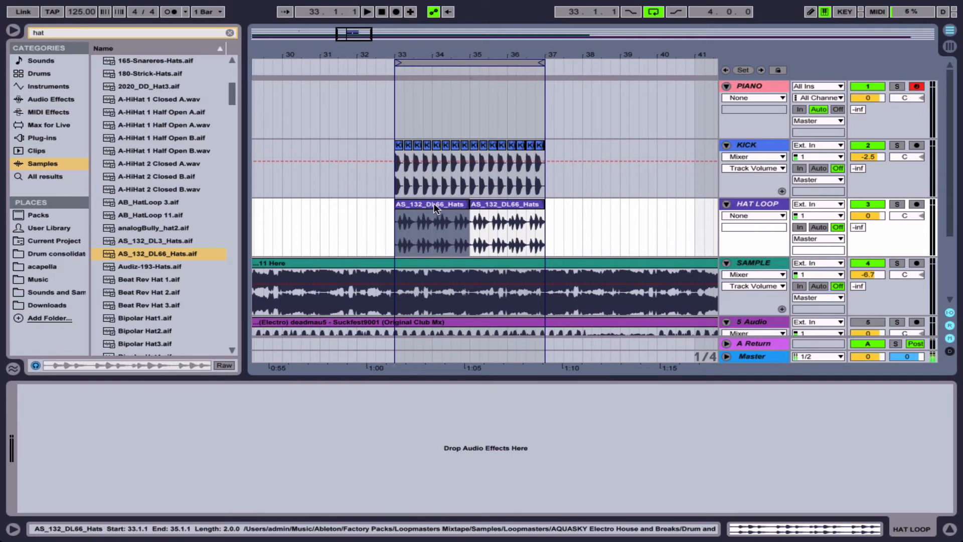
Set the HAT LOOP track's volume to -4.6 dB and play the loop to check the balance.
drag(868, 214, 870, 218)
key(space)
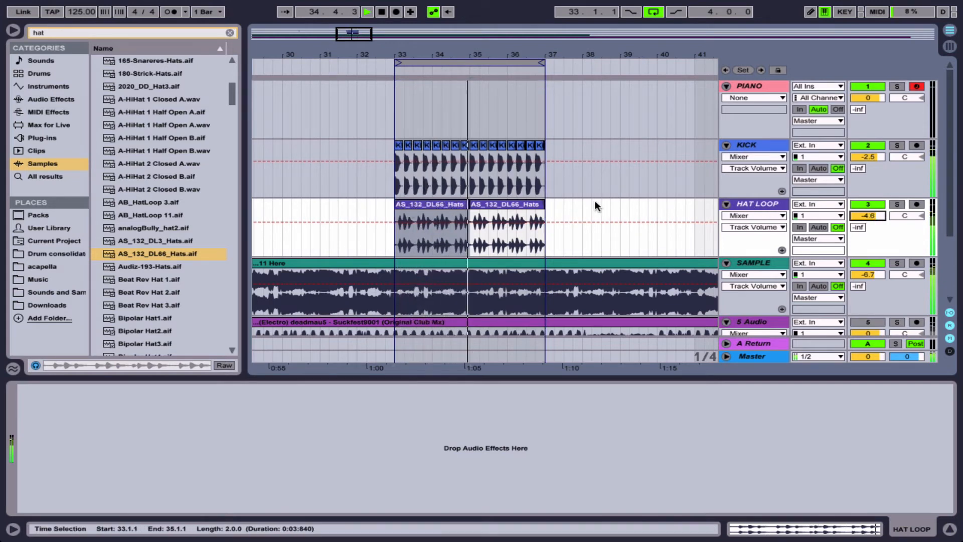
key(space)
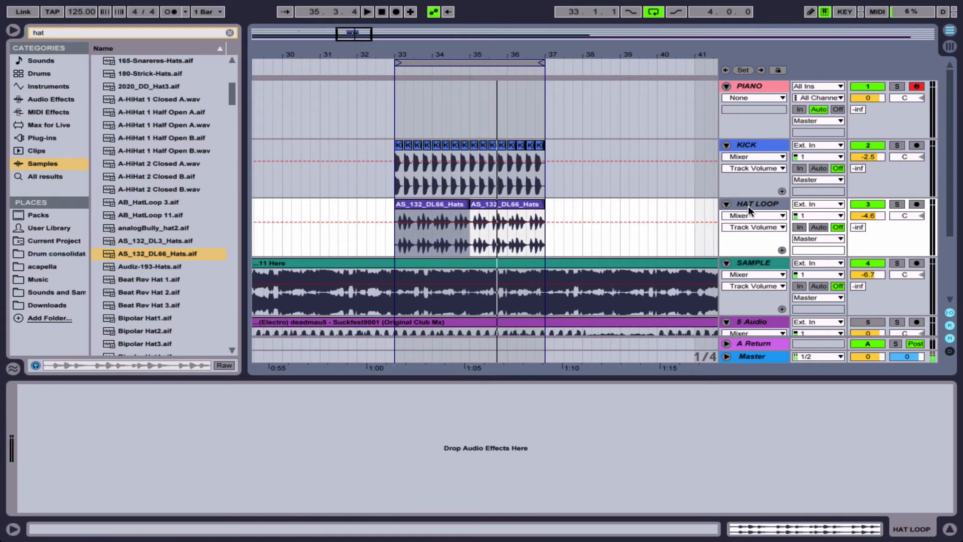
Insert an audio track below HAT LOOP, mute HAT LOOP, and add the Closed Hat.wav sample in bar 33 of the new track.
key(ctrl+t)
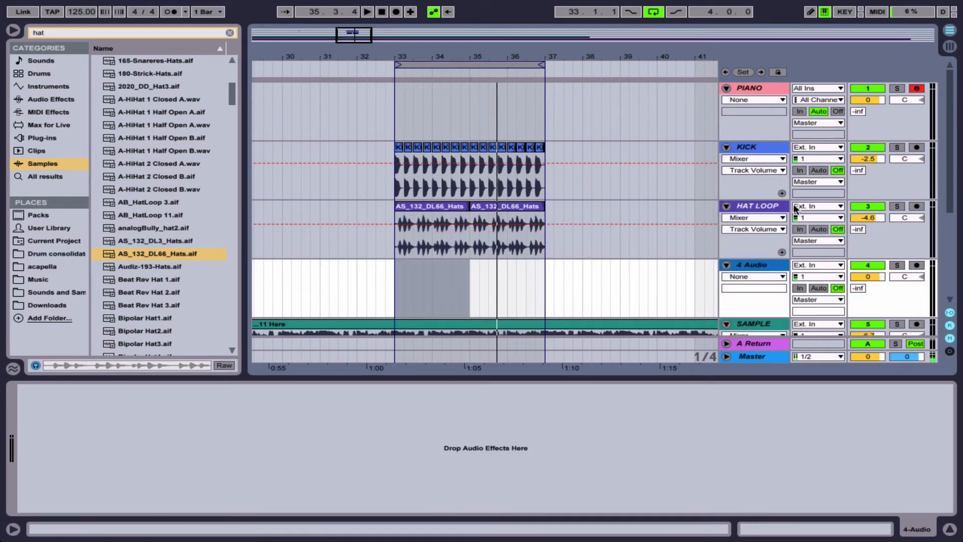
click(868, 203)
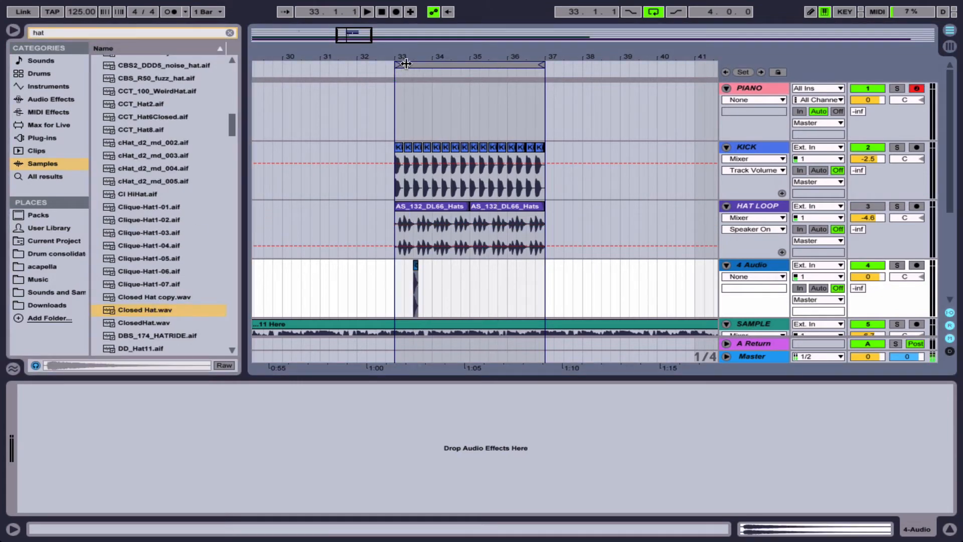
drag(403, 66, 436, 175)
scroll(372, 217, down, 5)
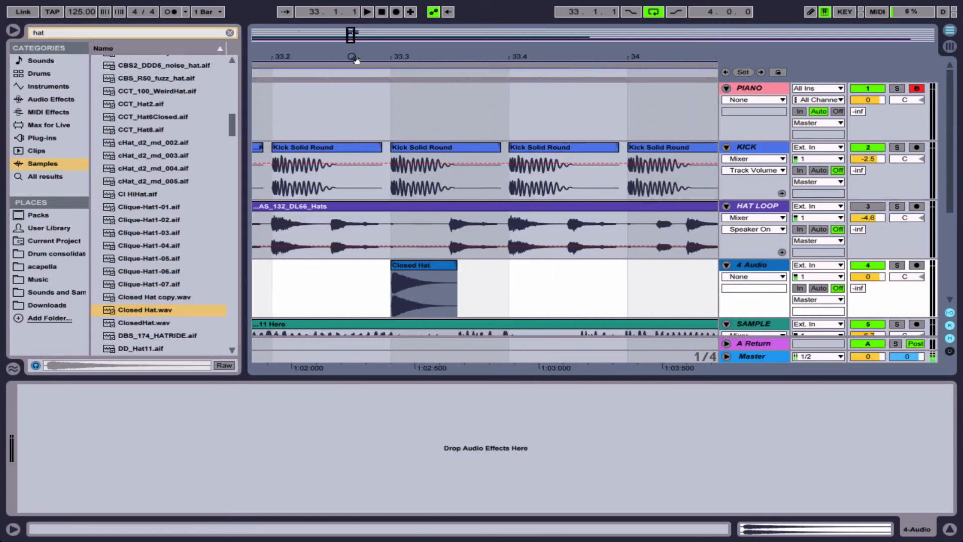
Set the fixed grid to 1/8 and position the Closed Hat clip on the offbeat at 33.1.3.
right_click(373, 265)
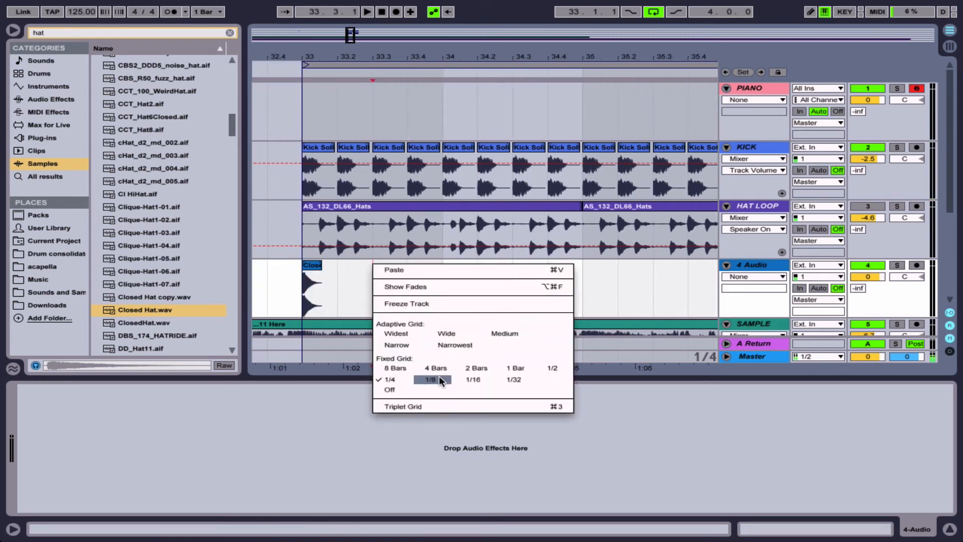
click(439, 380)
click(304, 266)
key(Right)
click(302, 270)
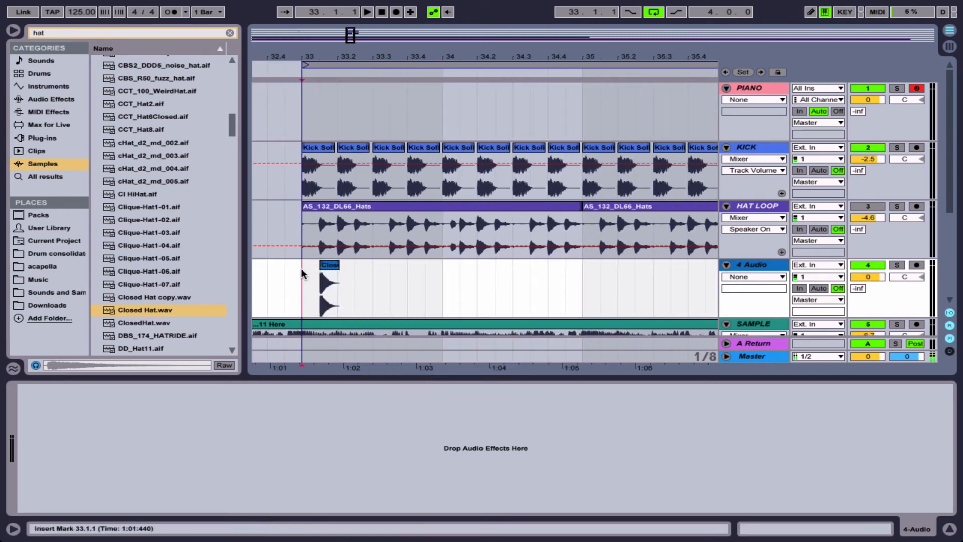
Copy the Closed Hat clip to 33.2.3, then duplicate the half-bar pattern so every offbeat of bar 33 has a hat.
click(329, 266)
shift+click(355, 270)
key(super+d)
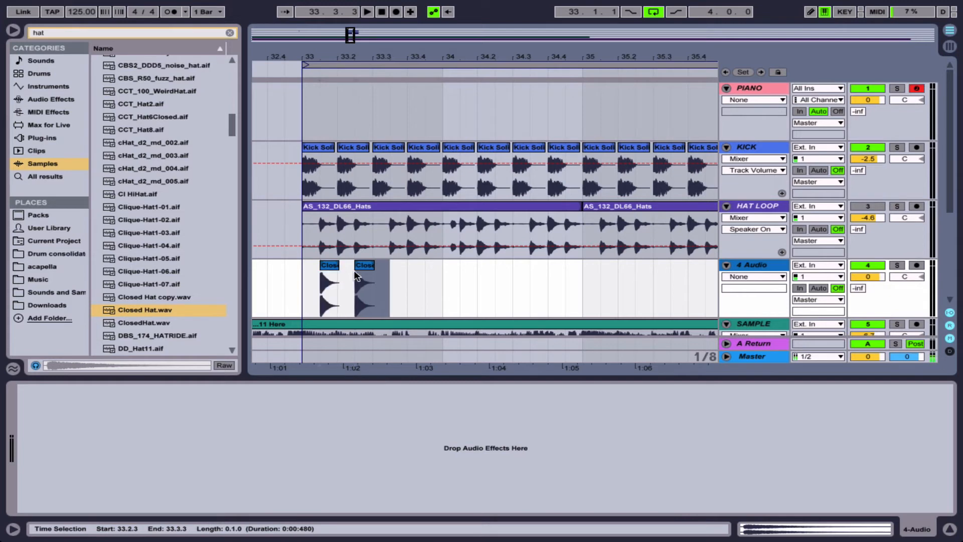
click(301, 287)
shift+click(403, 291)
shift+click(375, 291)
key(super+d)
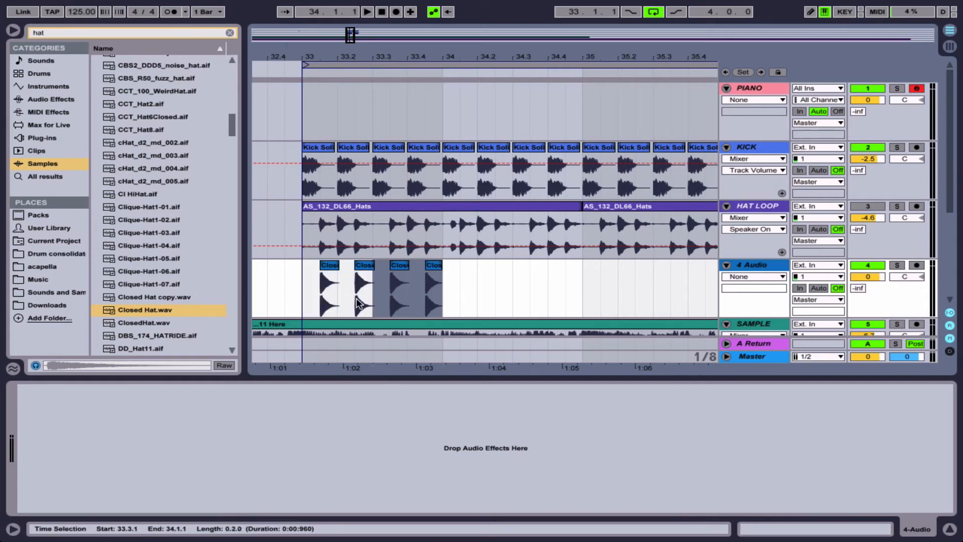
Duplicate the half-bar Closed Hat pattern six more times to fill bars 34 to 36.
key(super+d)
key(super+d)
key(super+d)
key(super+d)
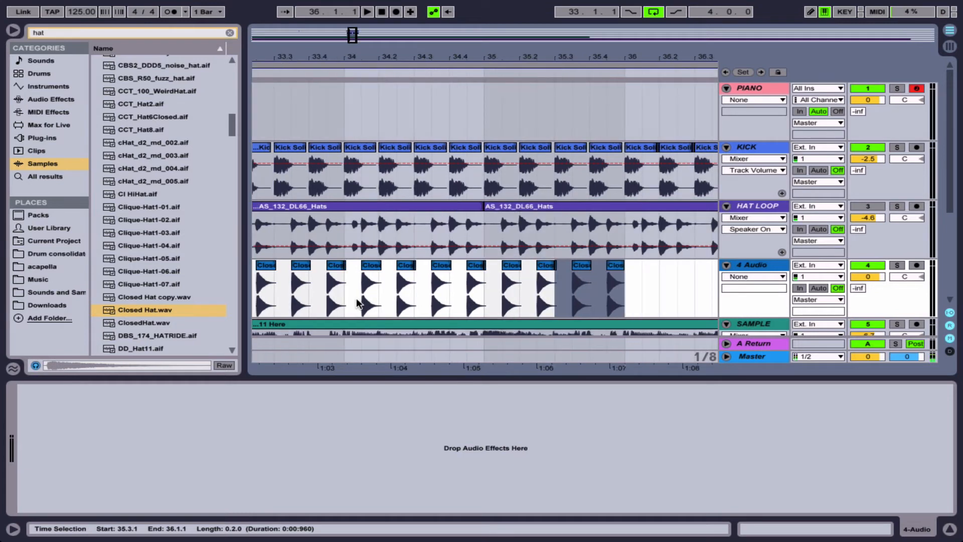
key(super+d)
key(super+d)
scroll(359, 302, left, 6)
Play from bar 33 and set the 4 Audio track's volume to -6.6 dB and its panning to 20L.
click(385, 284)
key(space)
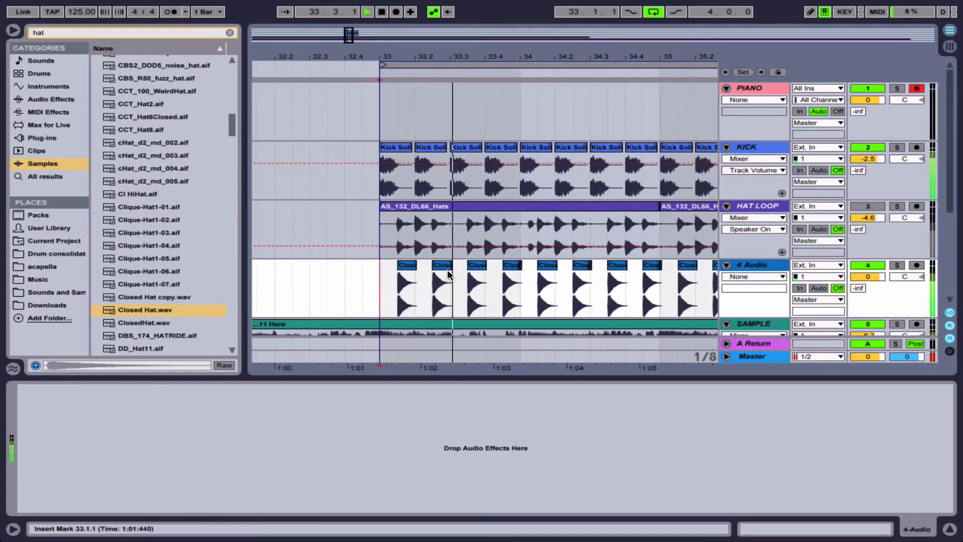
drag(872, 278, 906, 287)
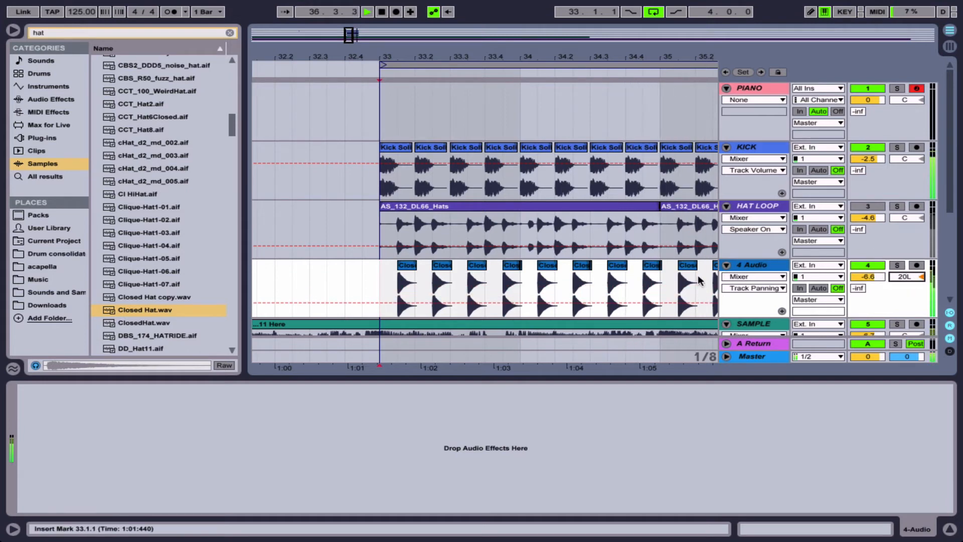
Select all Closed Hat clips from bar 33 through bar 36 and open their shared clip properties.
drag(376, 275, 550, 299)
key(minus)
drag(287, 277, 563, 278)
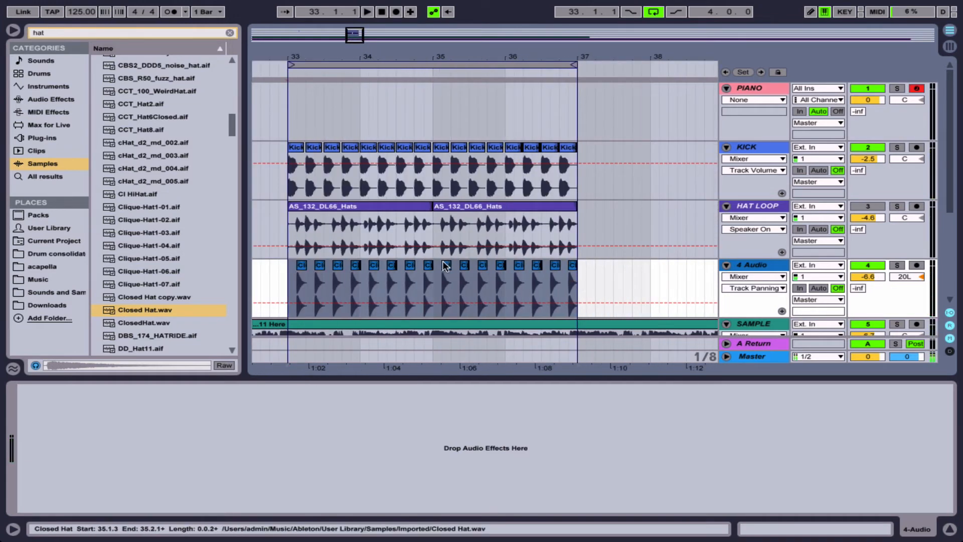
double_click(407, 266)
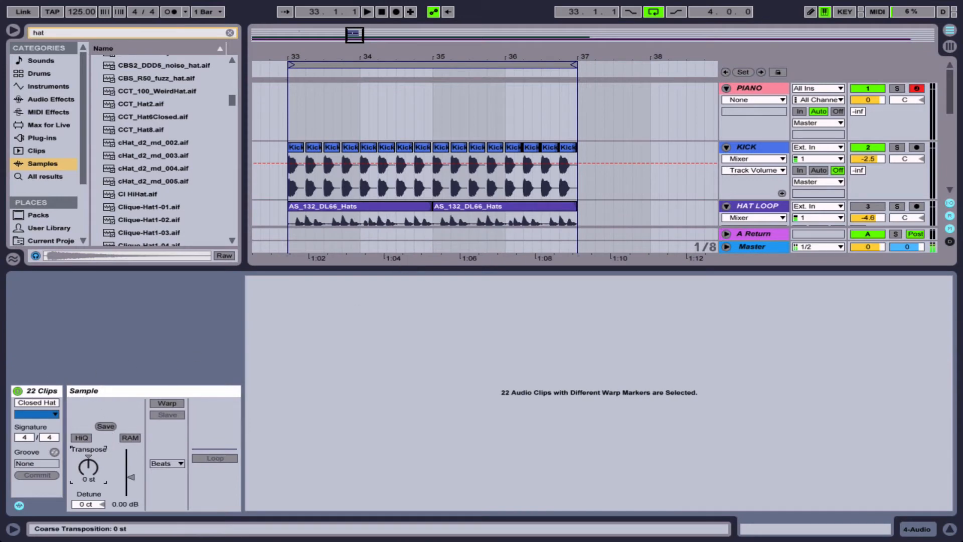
scroll(380, 168, down, 4)
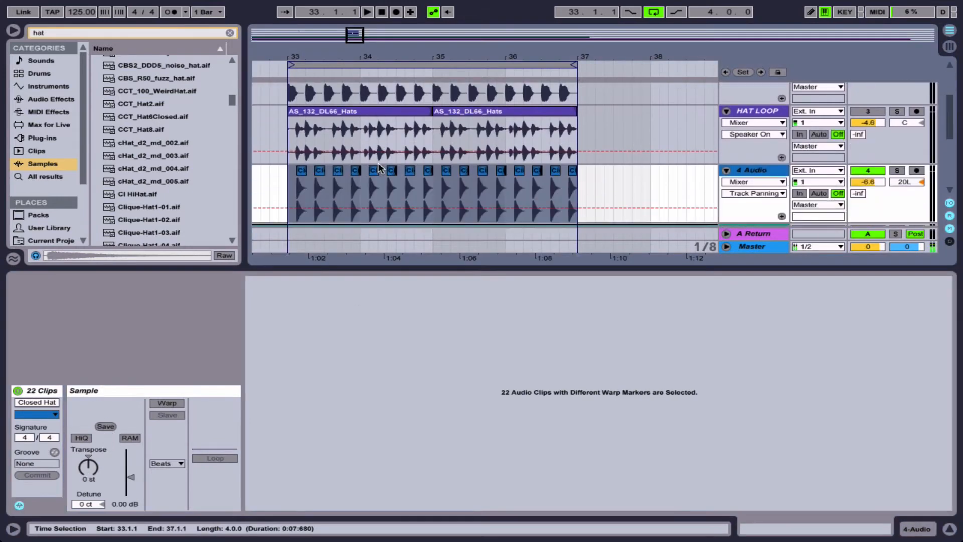
Transpose the selected Closed Hat clips by 2 st during playback and lower the 4 Audio track's volume to -9.9 dB.
click(88, 468)
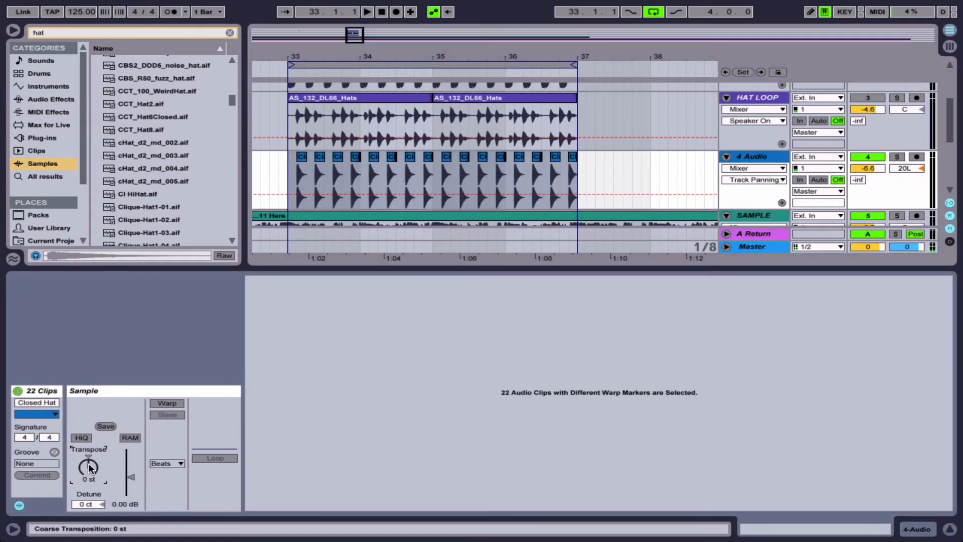
key(space)
key(Up)
key(Up)
key(Up)
key(Up)
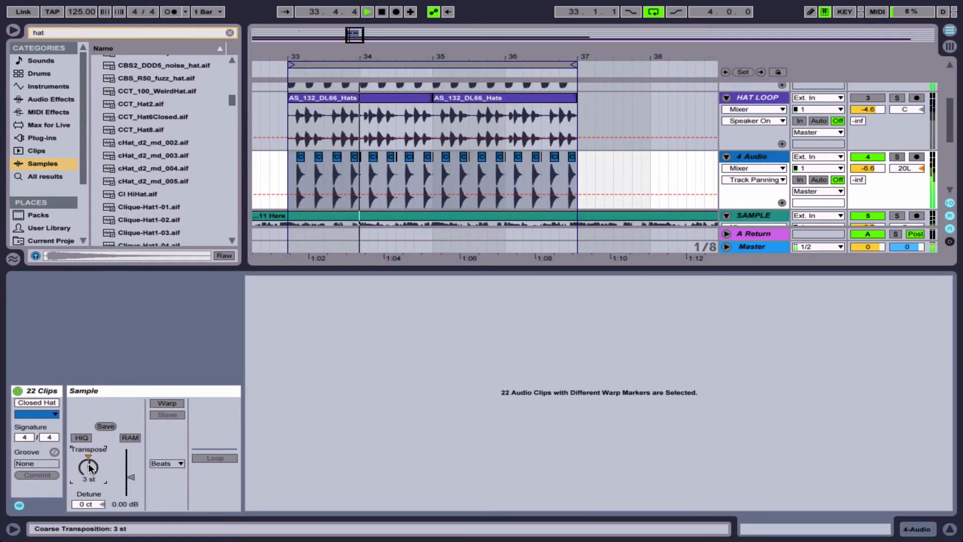
key(Down)
key(Down)
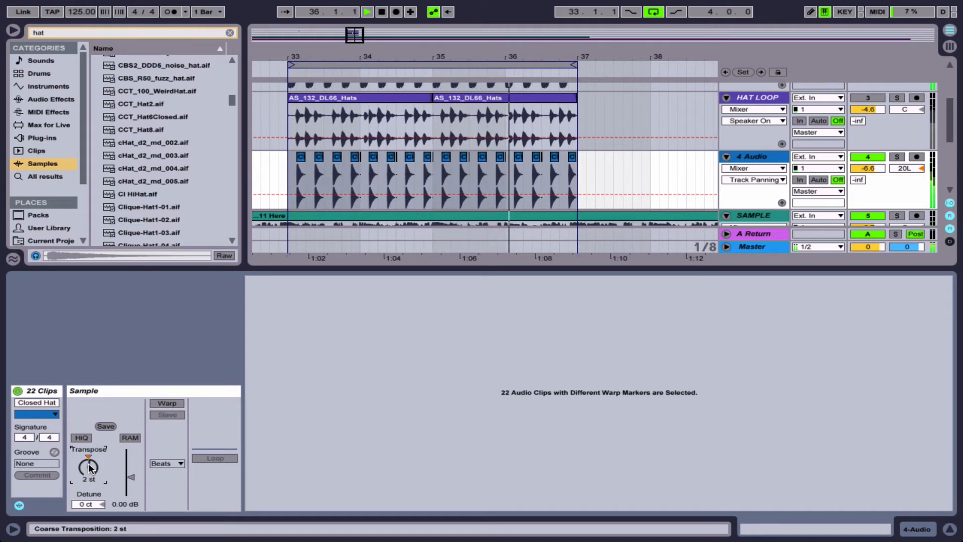
key(space)
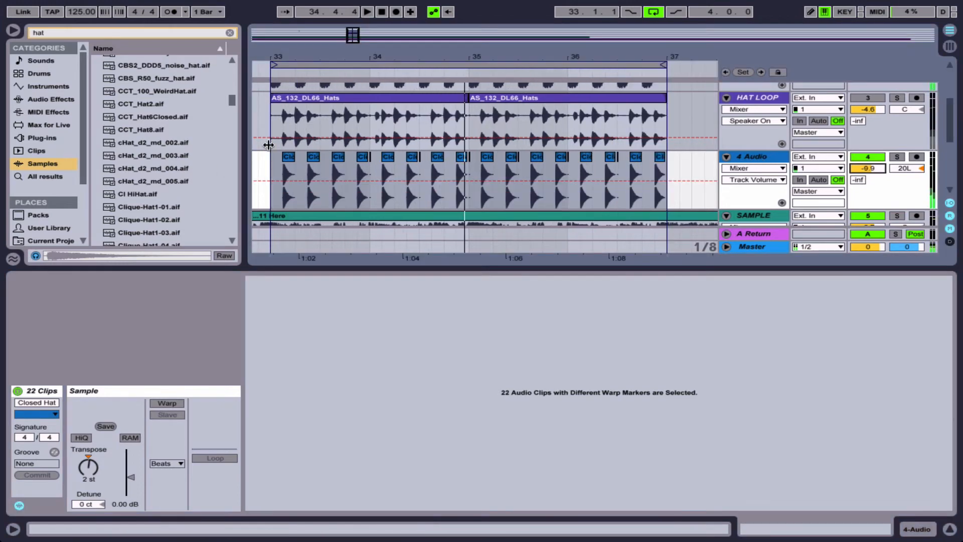
Examine the tiny leftover Closed Hat fragment at the start of bar 34.
drag(376, 57, 370, 156)
click(367, 157)
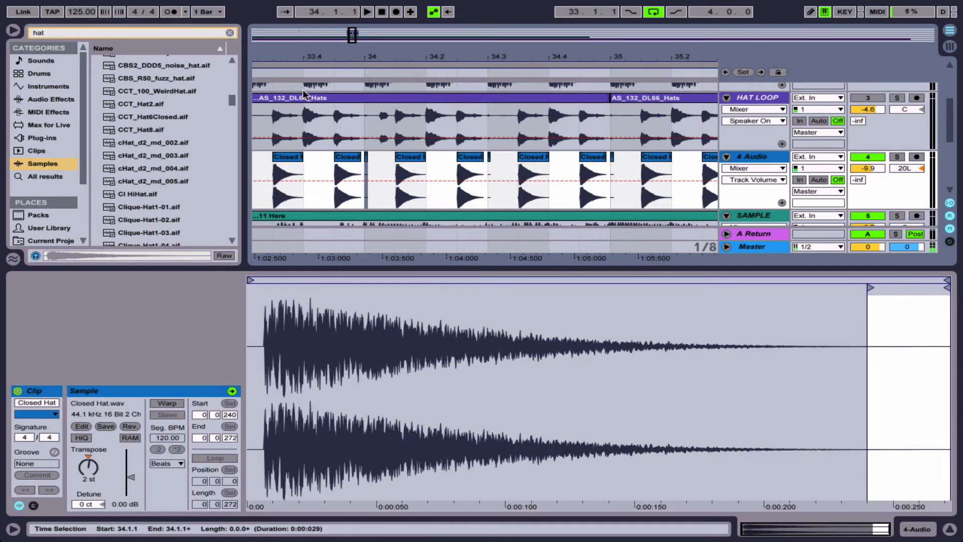
drag(307, 58, 326, 54)
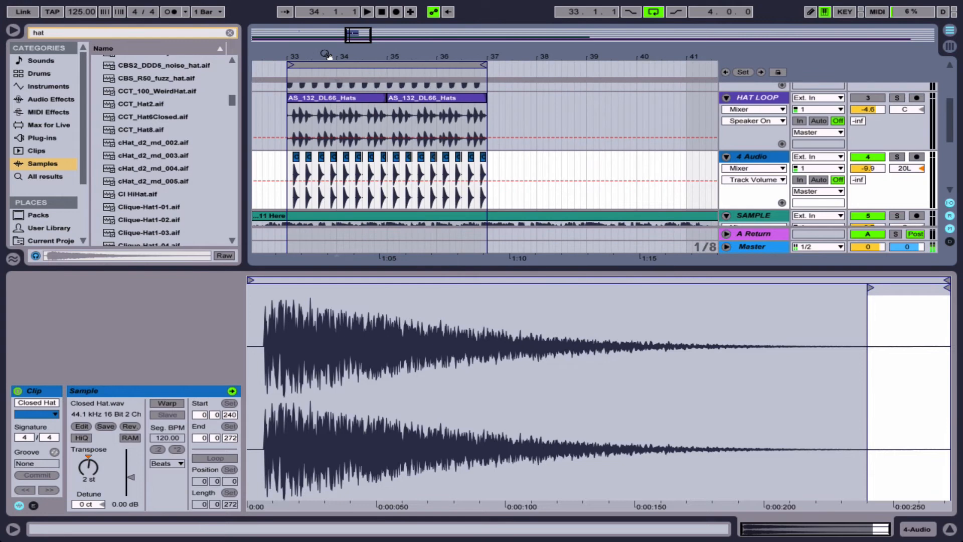
Play the hats briefly from bar 33 and select the first three Closed Hat clips.
click(285, 168)
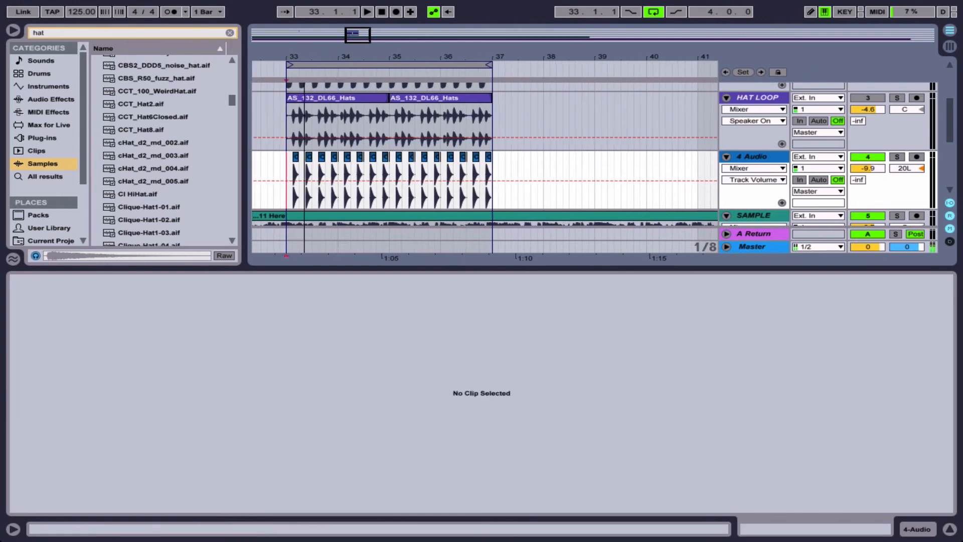
key(plus)
key(plus)
key(space)
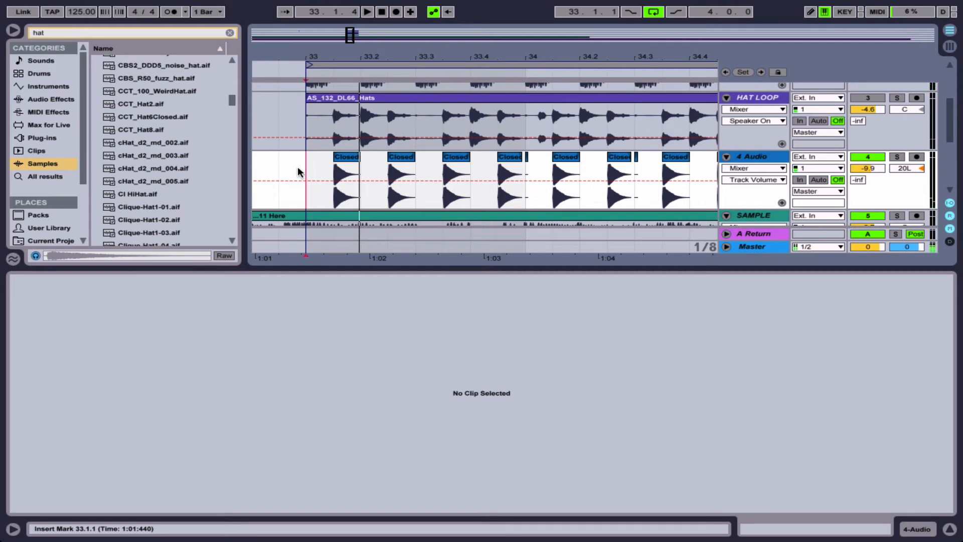
drag(311, 169, 496, 170)
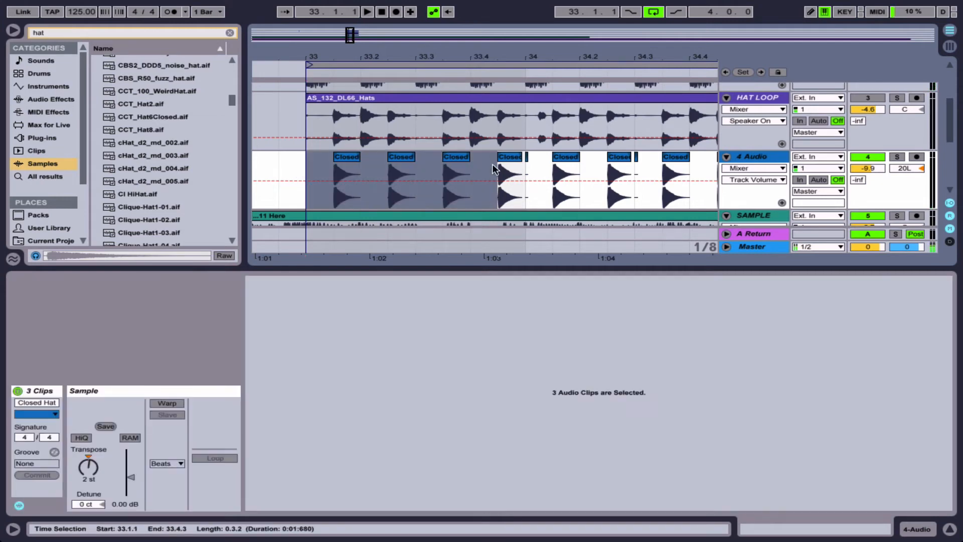
Rename the 4 Audio track OPEN HAT, insert another audio track below it, and place the insert marker at bar 33.
click(753, 157)
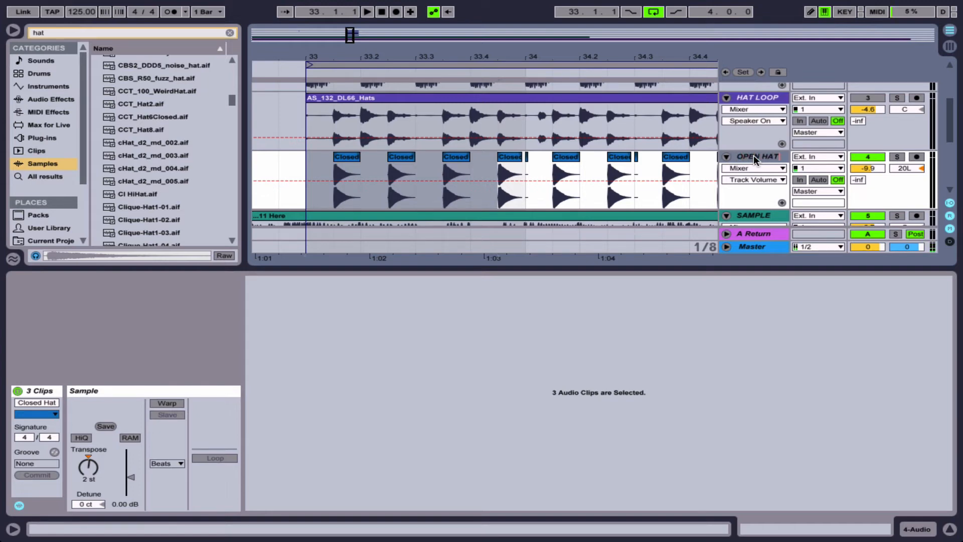
key(Return)
key(ctrl+t)
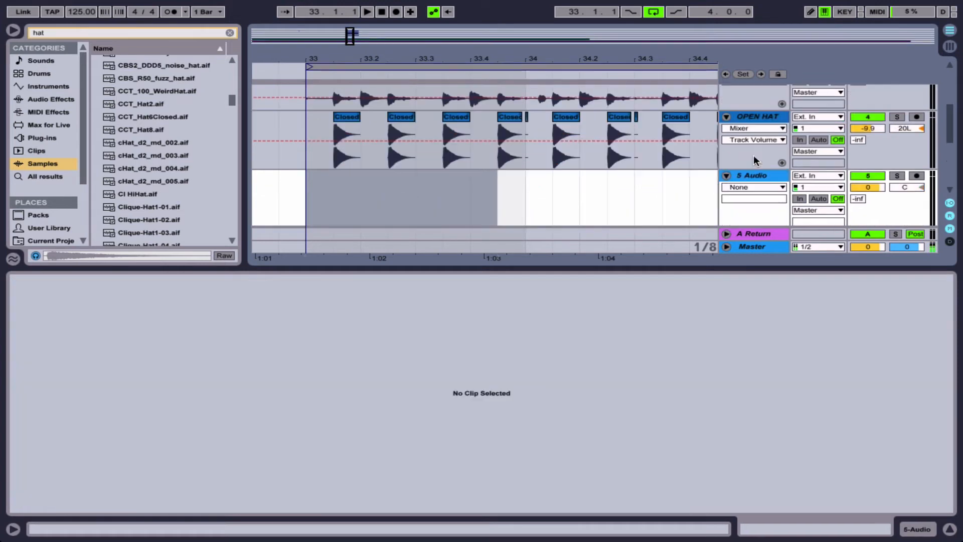
click(344, 192)
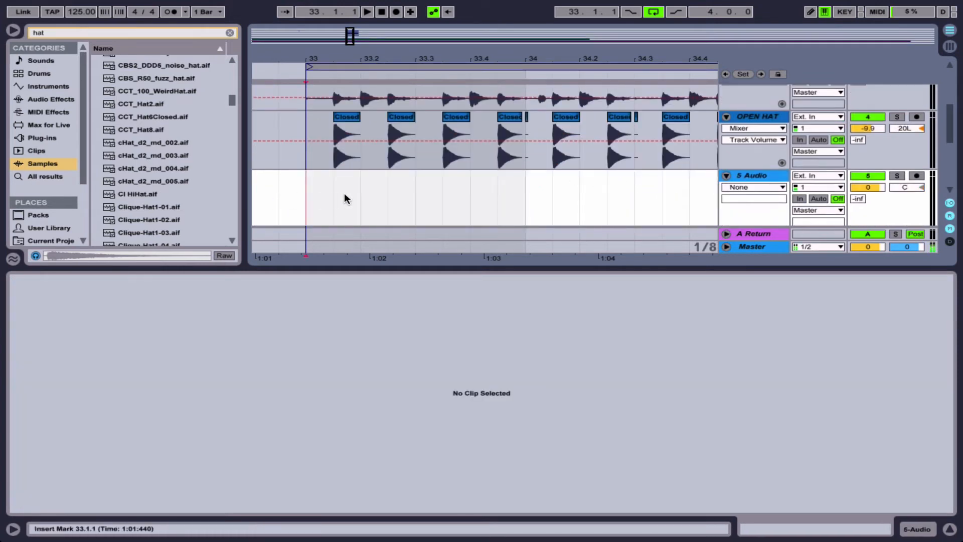
Set the arrangement grid to 1/16 and place the Closed Hat copy.wav sample at bar 33 on the 5 Audio track.
right_click(344, 192)
click(445, 308)
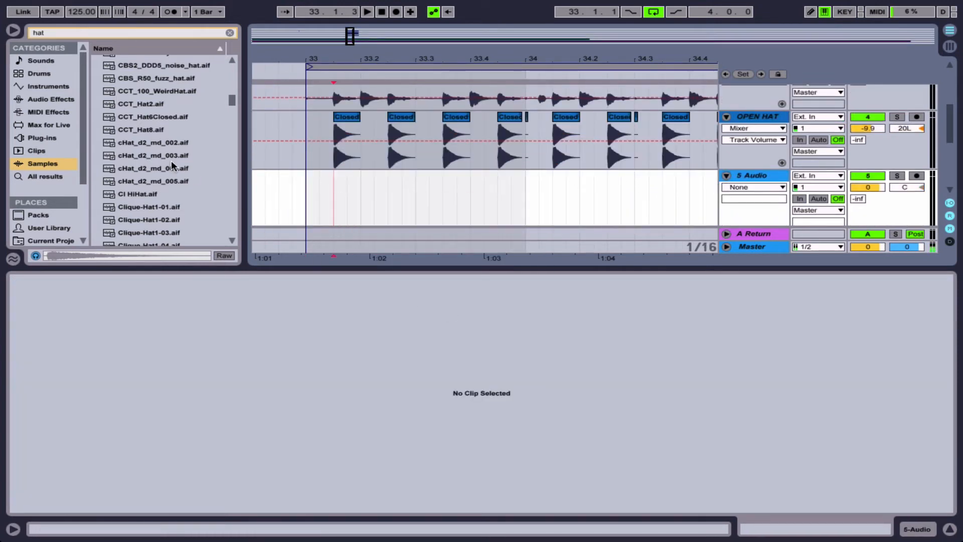
scroll(158, 164, down, 5)
drag(137, 115, 311, 198)
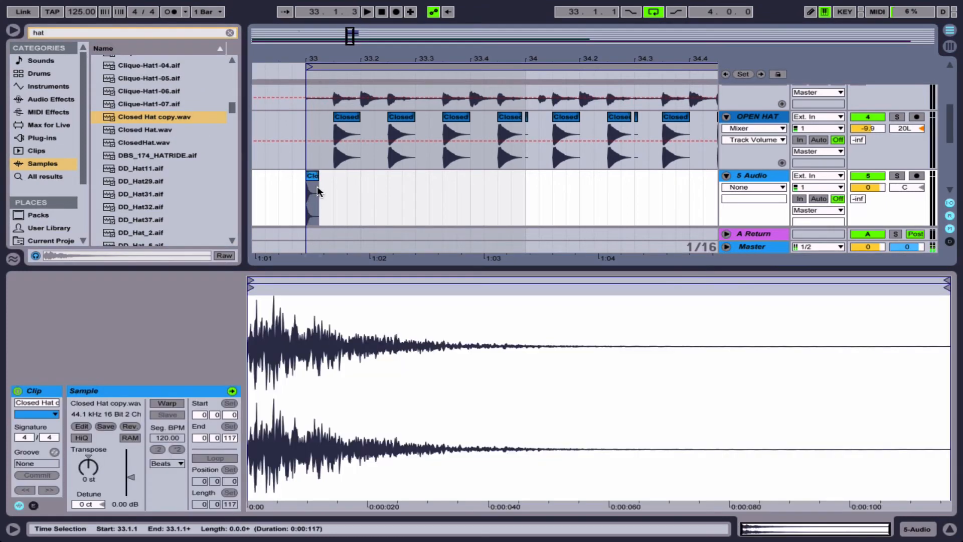
key(super+d)
key(super+d)
key(super+d)
key(super+d)
key(super+d)
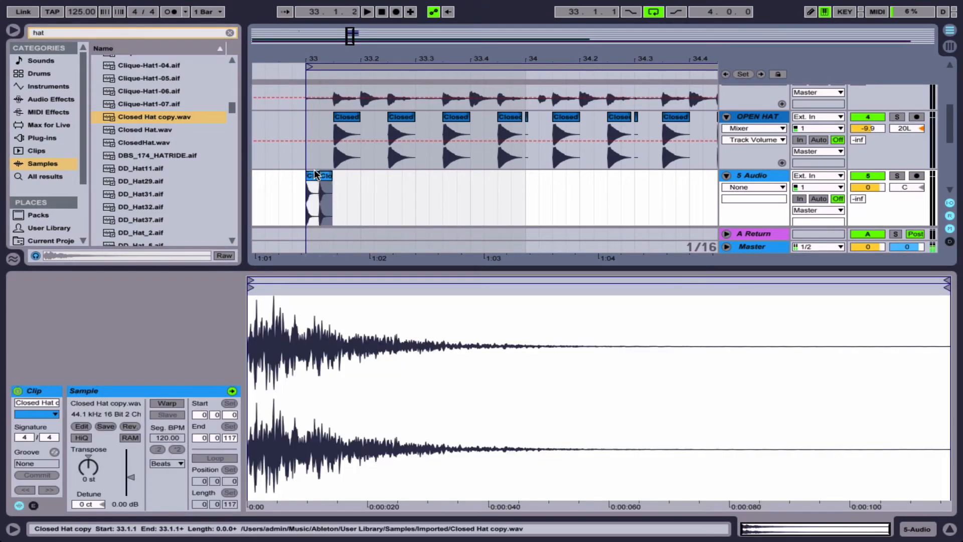
key(super+d)
key(super+d)
key(super+d)
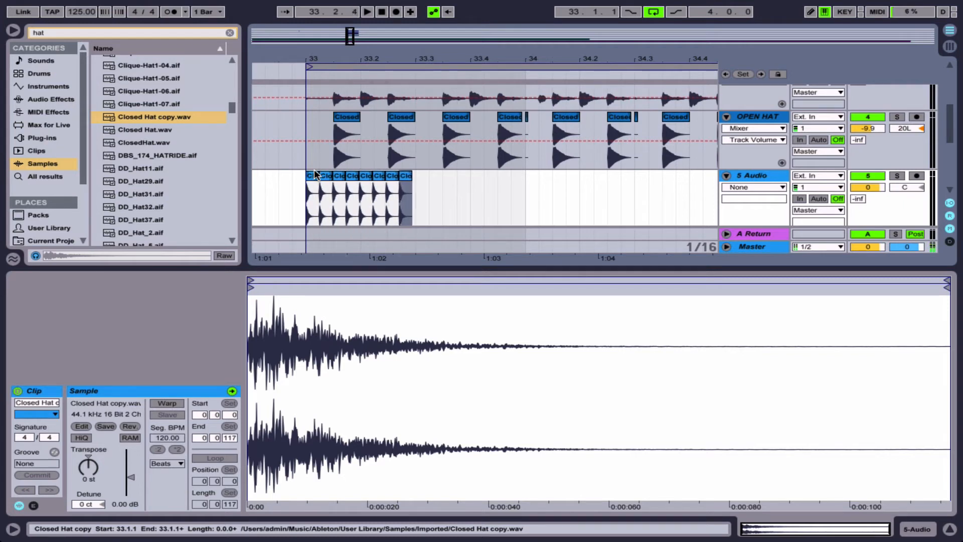
drag(424, 192, 319, 189)
key(Delete)
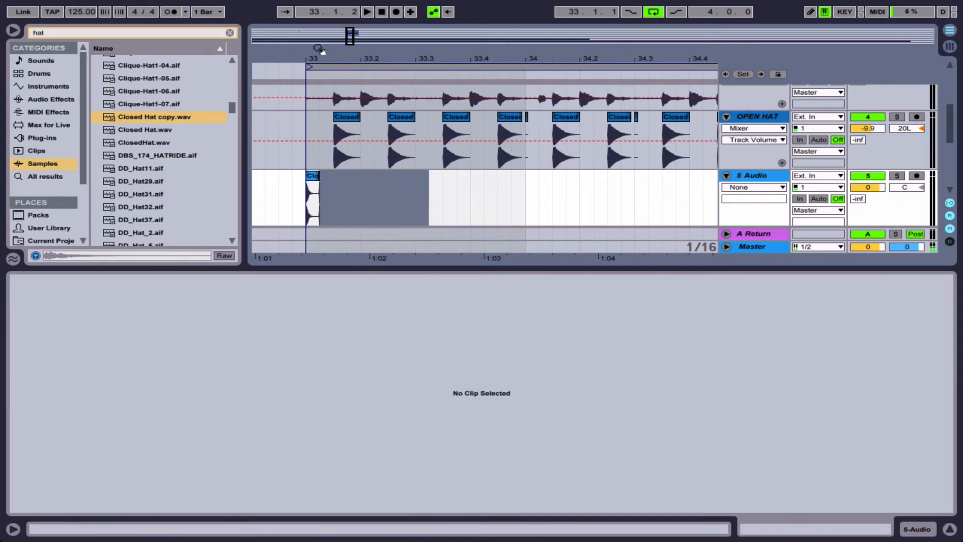
Duplicate the Closed Hat copy clip on consecutive sixteenths to fill the first beat of bar 33 with four hits.
scroll(318, 193, up, 5)
click(323, 179)
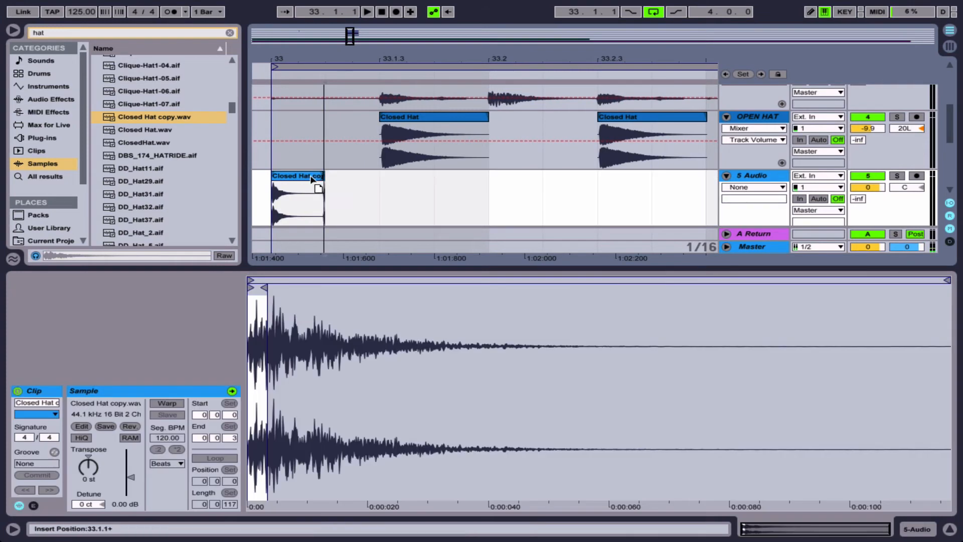
key(super+d)
drag(339, 176, 355, 176)
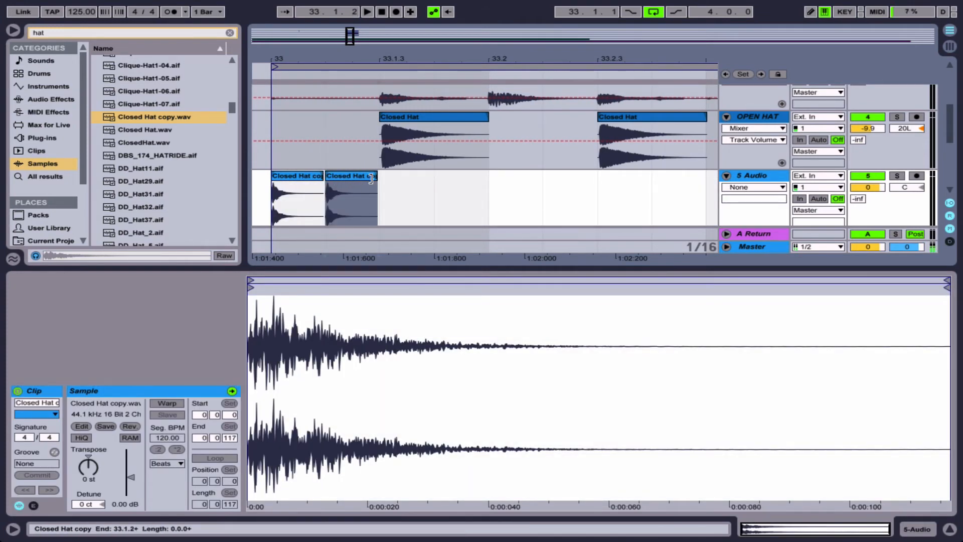
key(super+d)
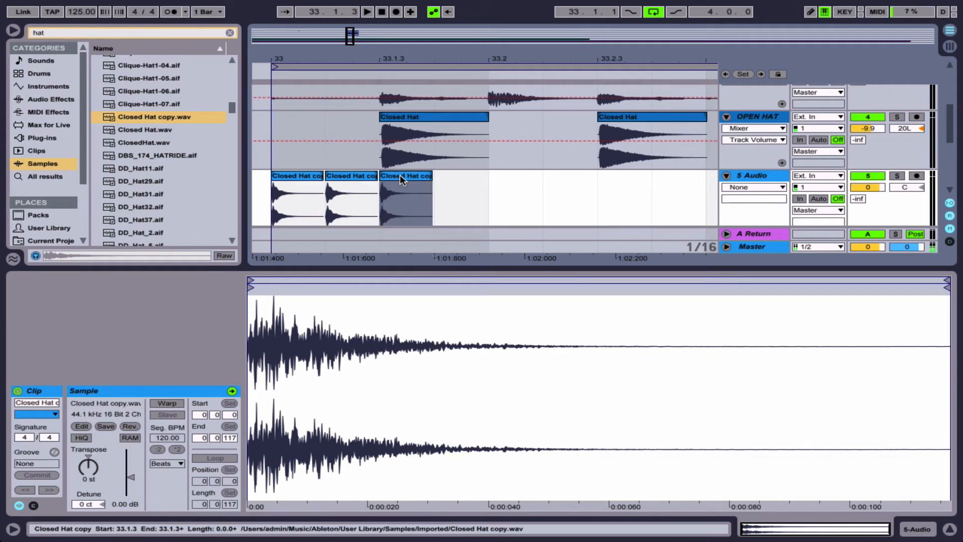
key(super+d)
click(448, 188)
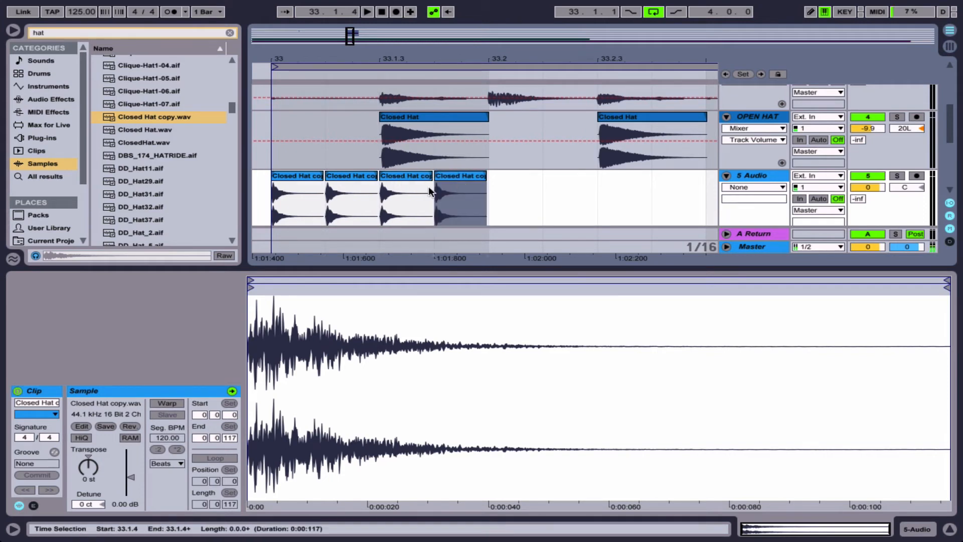
Repeat the four-hit hat group on the 5 Audio track until it fills bars 33 through 36.
drag(271, 210, 484, 201)
drag(362, 59, 362, 15)
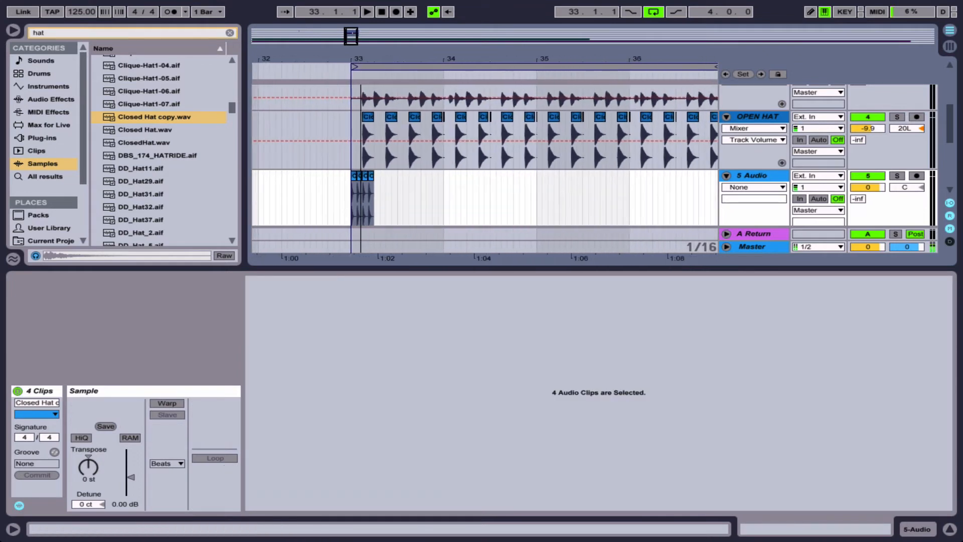
key(ctrl+d)
key(ctrl+d)
key(ctrl+d)
key(ctrl+d)
key(ctrl+d)
key(ctrl+d)
key(ctrl+d)
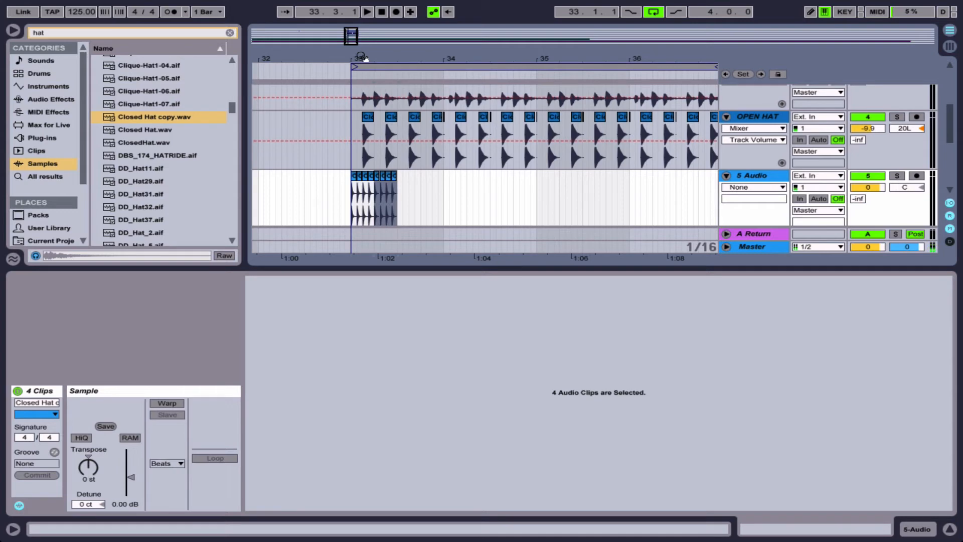
key(ctrl+d)
key(ctrl+d)
key(ctrl+d)
key(ctrl+d)
key(ctrl+d)
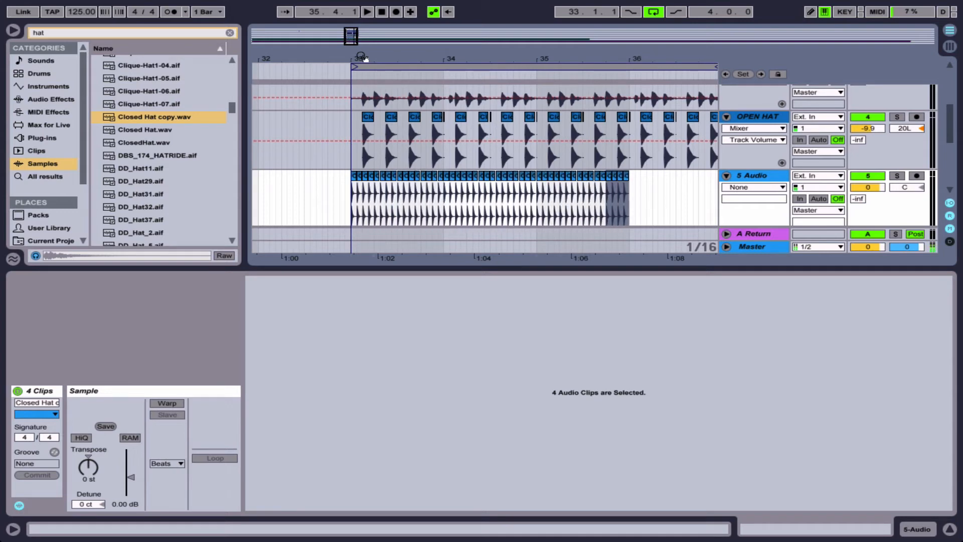
key(ctrl+d)
key(ctrl+d)
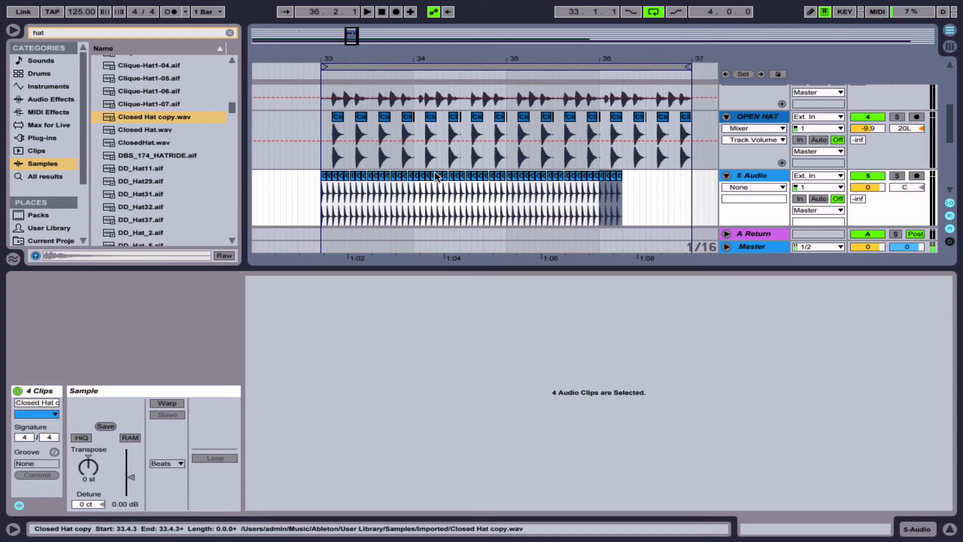
key(super+d)
scroll(434, 172, down, 1)
scroll(435, 172, left, 4)
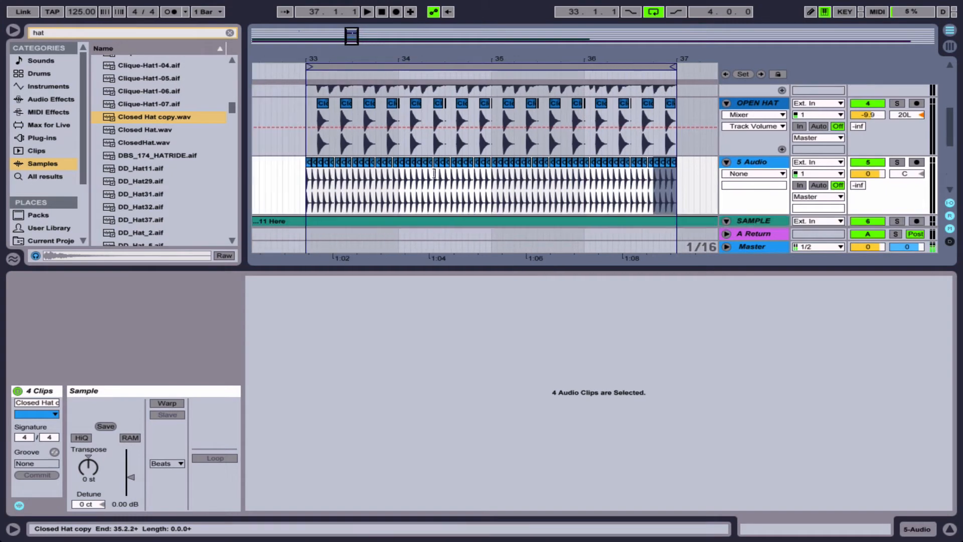
Play the new hats from bar 33 and lower the 5 Audio track's volume to -6.5 dB.
click(333, 167)
key(space)
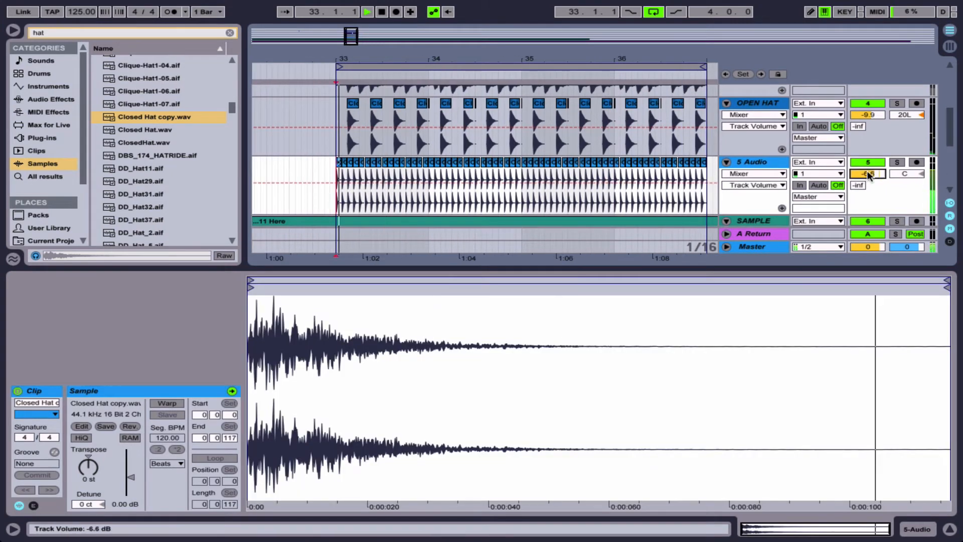
drag(867, 172, 867, 172)
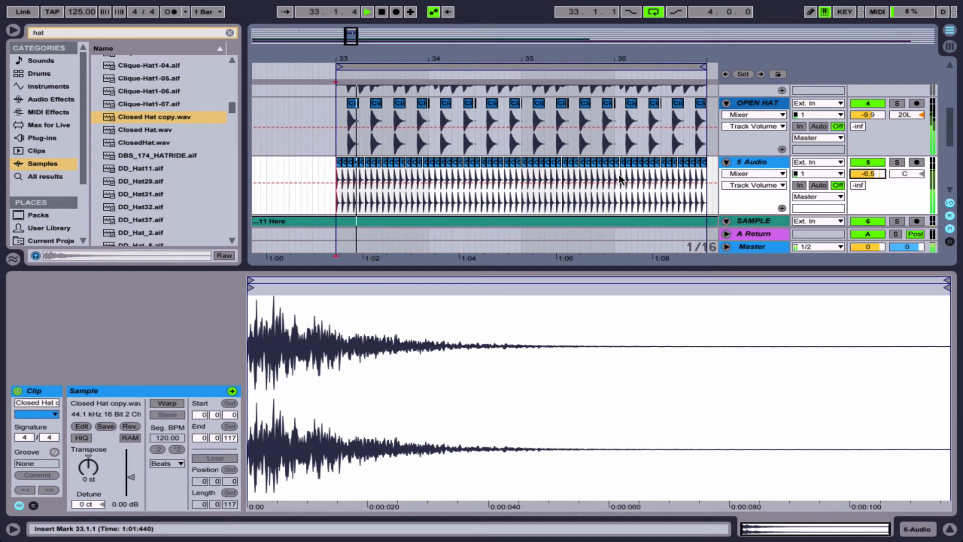
key(space)
Consolidate the 5 Audio hat clips from bar 33 to 37 into one clip and transpose it by 2 st during playback.
drag(337, 190, 641, 185)
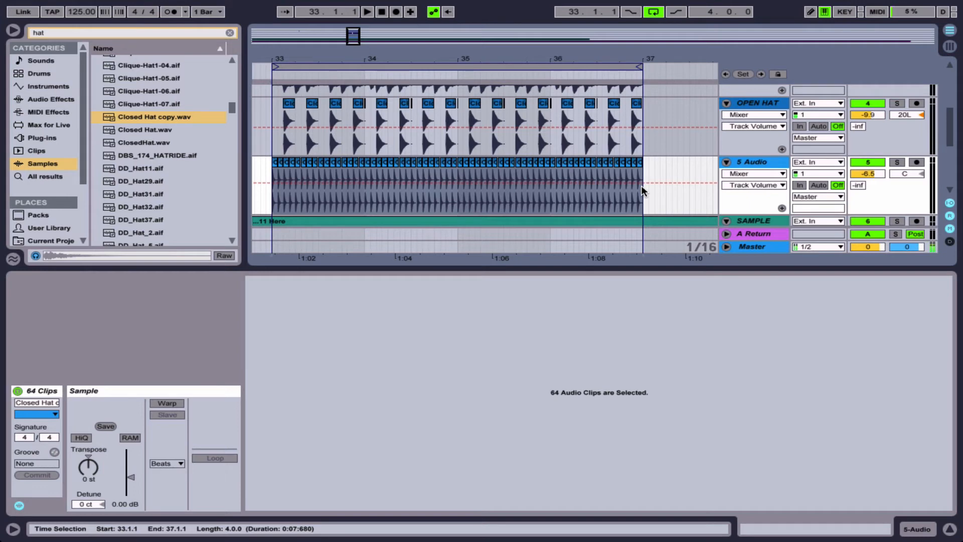
key(ctrl+j)
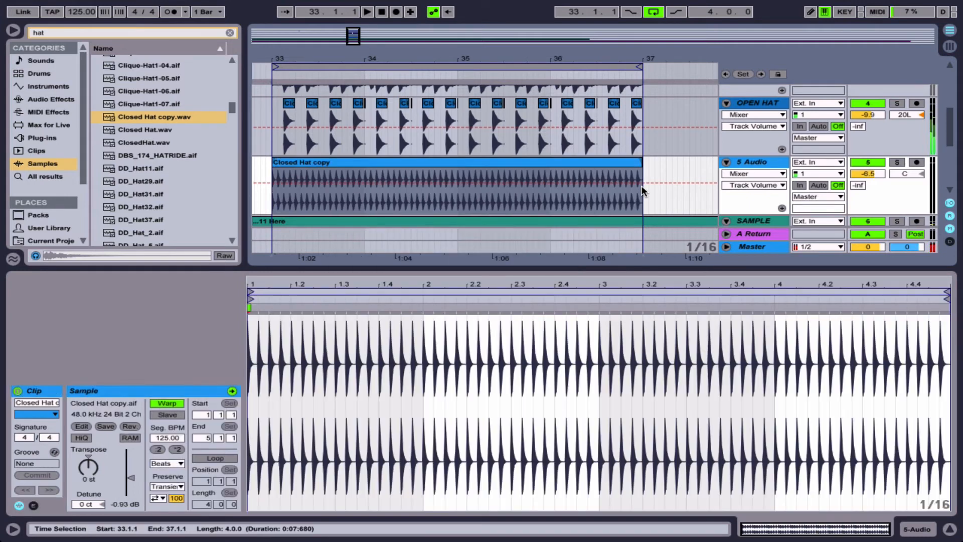
click(89, 470)
key(space)
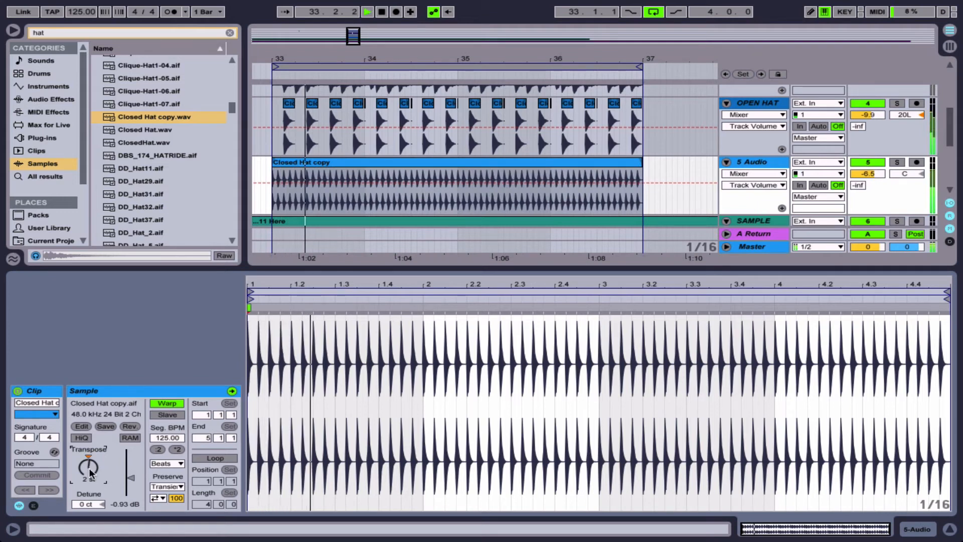
key(Up)
key(Up)
key(Up)
key(Up)
key(Up)
key(Down)
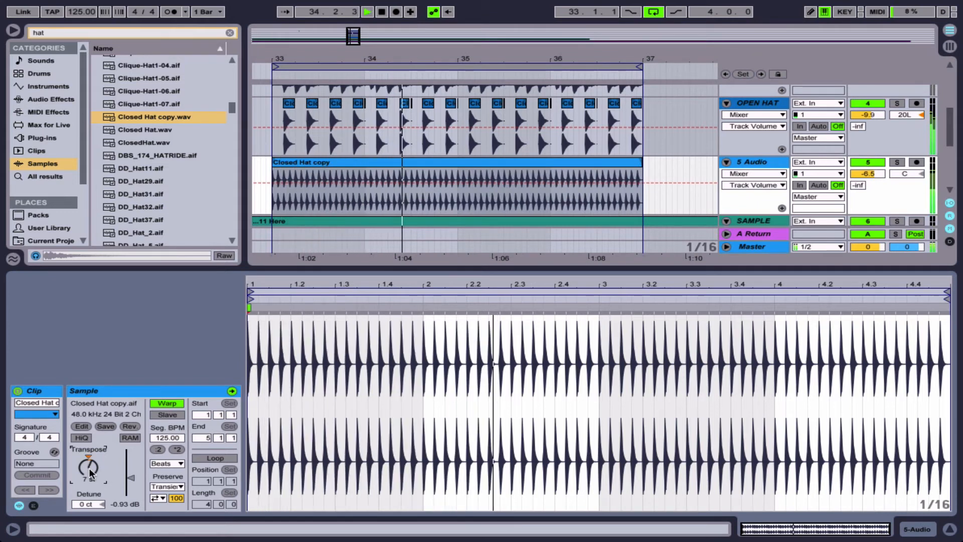
key(Down)
key(Down)
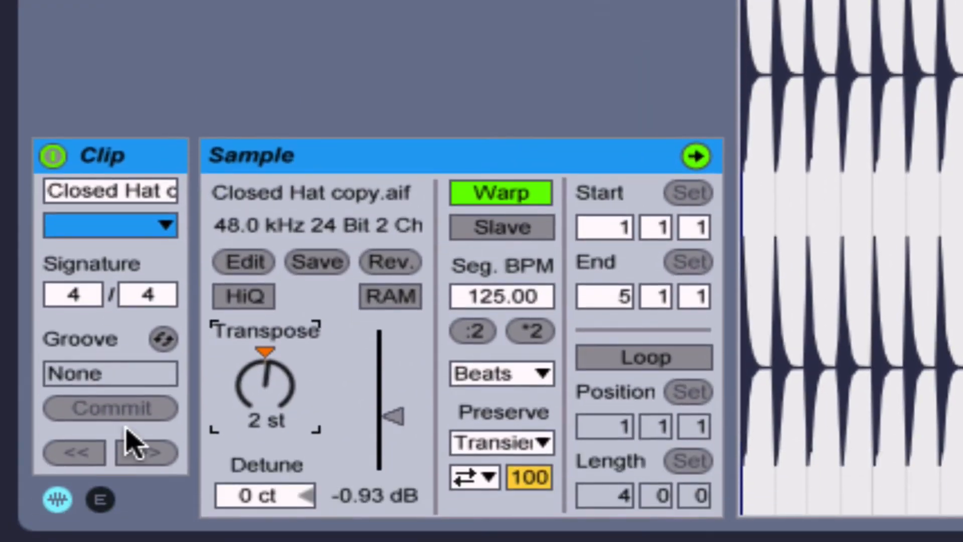
Hot-swap the consolidated hat clip's groove, browse the Logic grooves in the Core Library and preview Logic 16 Swing 63.
click(163, 340)
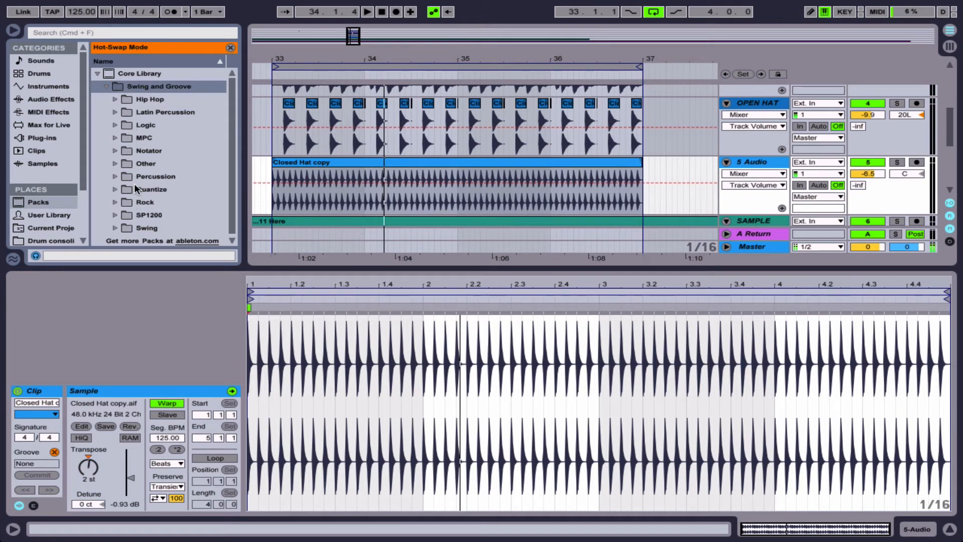
click(114, 124)
scroll(155, 154, down, 10)
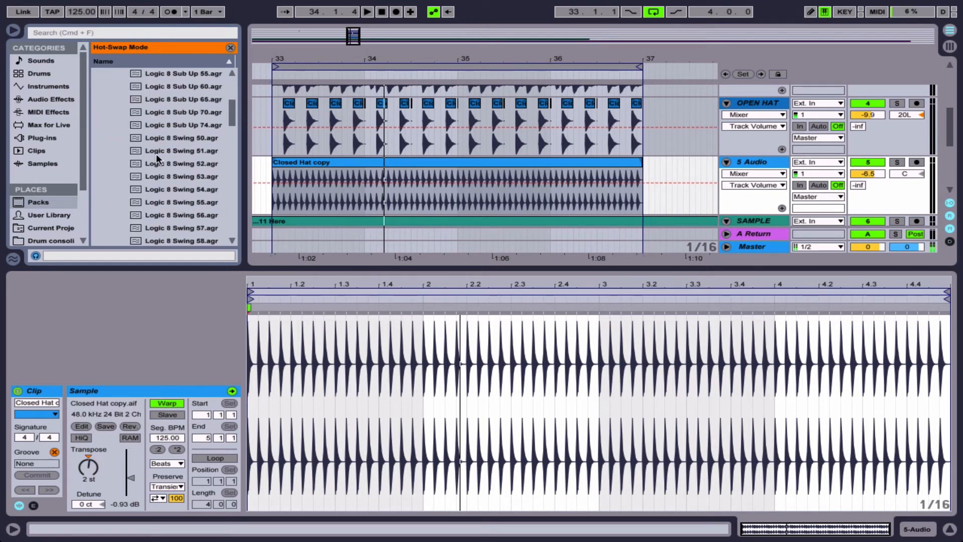
scroll(155, 154, down, 5)
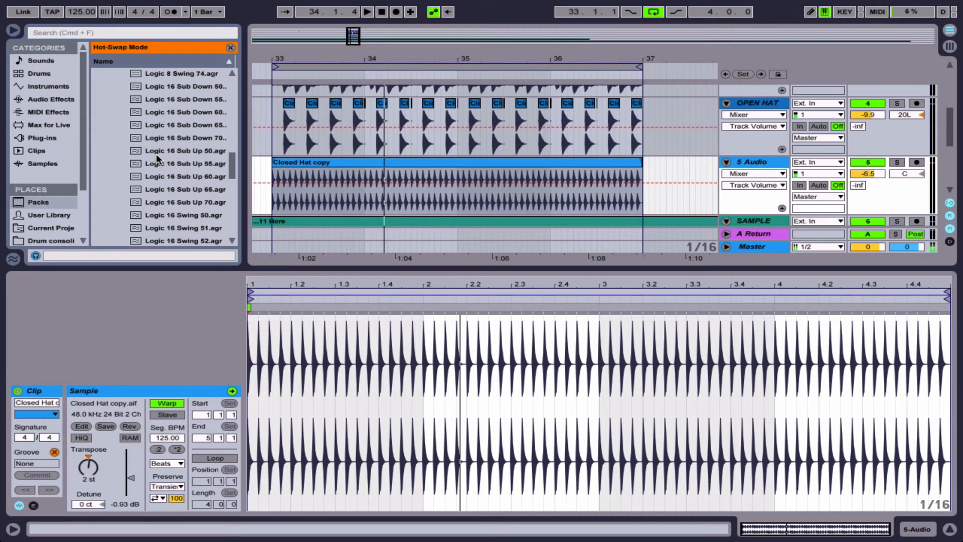
drag(245, 206, 284, 205)
scroll(228, 189, down, 2)
scroll(228, 188, down, 5)
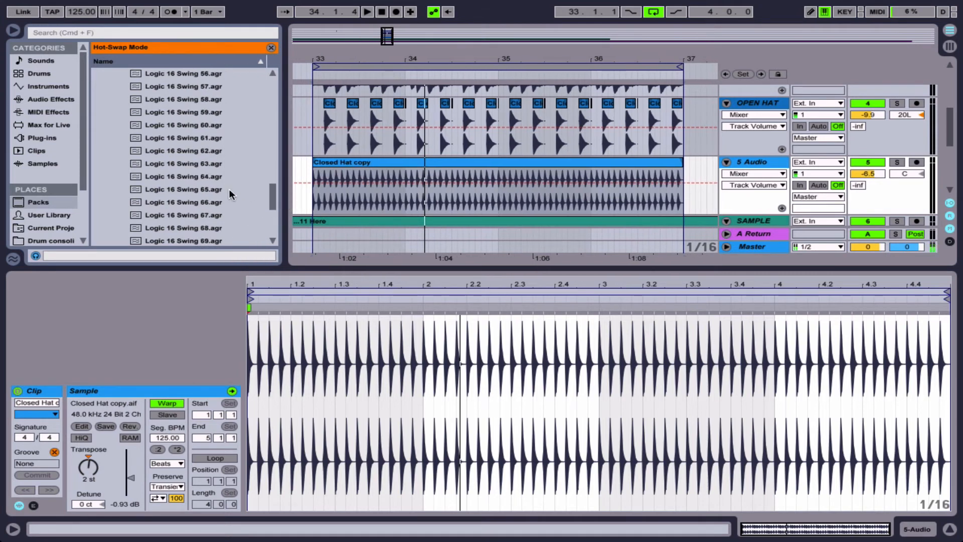
scroll(229, 194, down, 1)
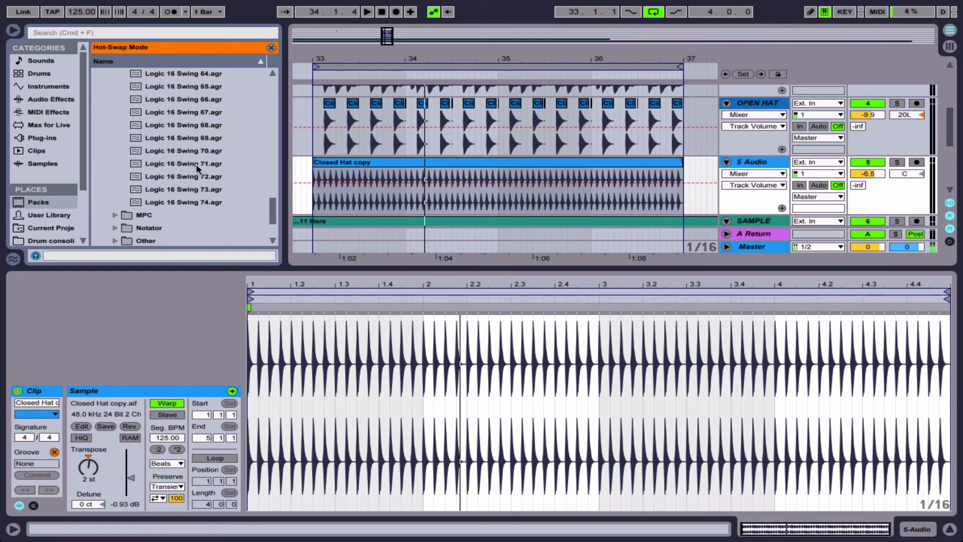
scroll(195, 164, up, 2)
click(185, 115)
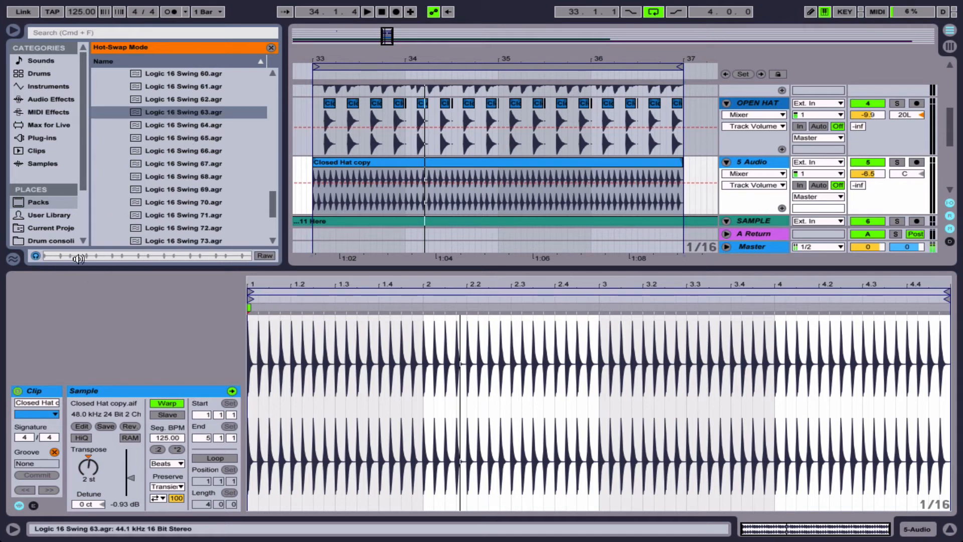
Preview the Logic 16 Swing 50, 62 and 53 grooves to compare their amount of swing.
scroll(191, 191, up, 8)
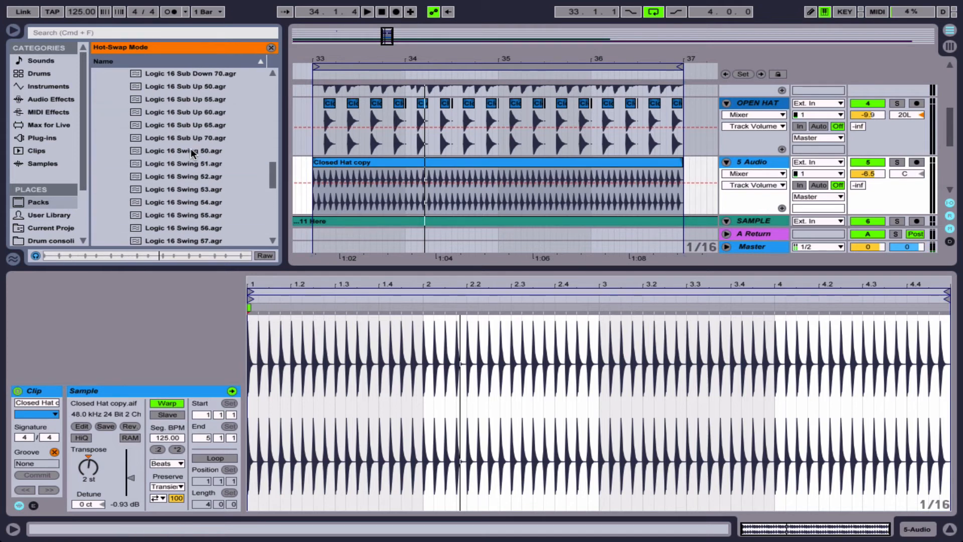
click(190, 149)
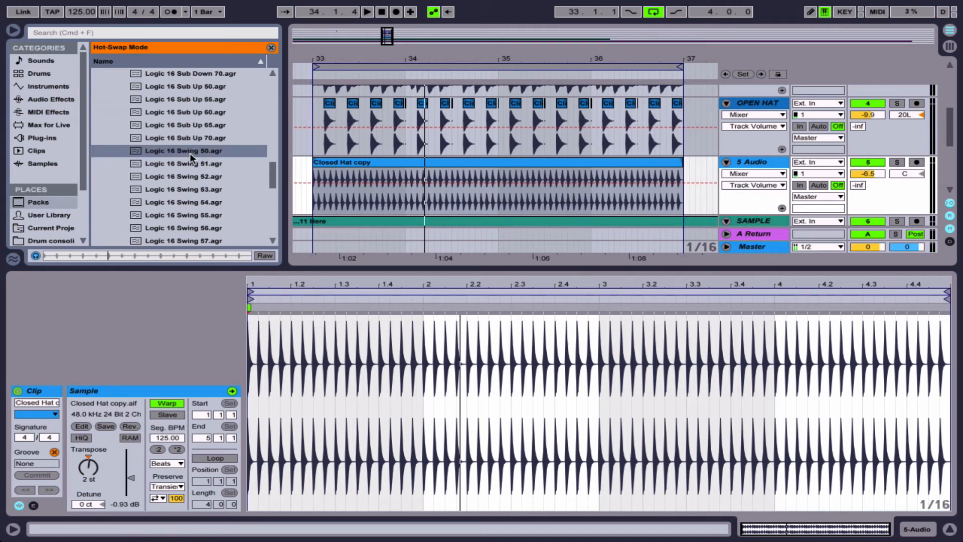
scroll(188, 201, down, 4)
click(186, 218)
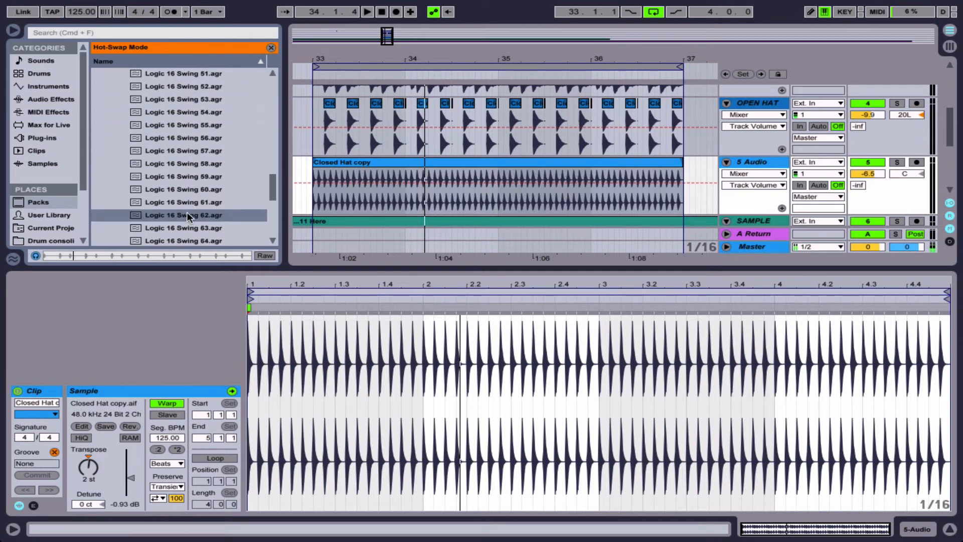
scroll(192, 124, up, 2)
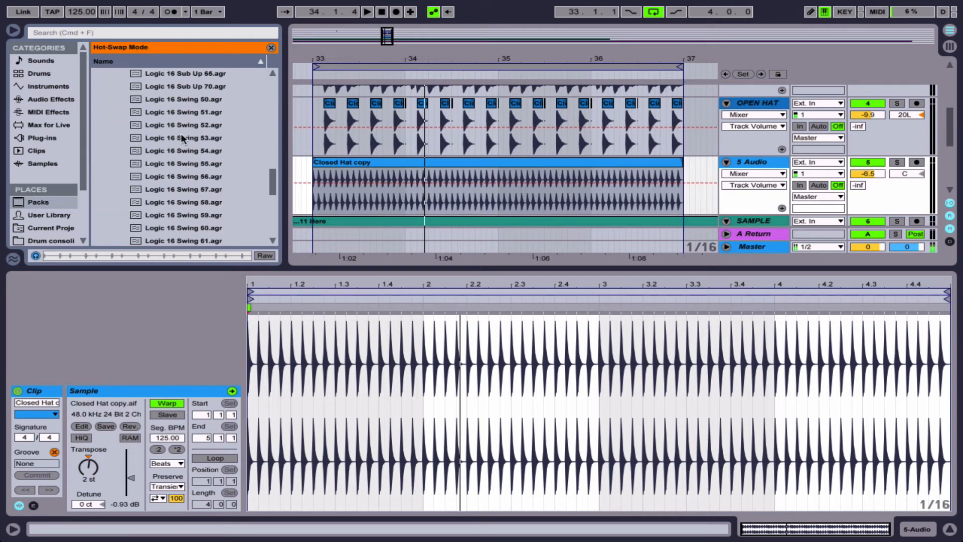
click(186, 134)
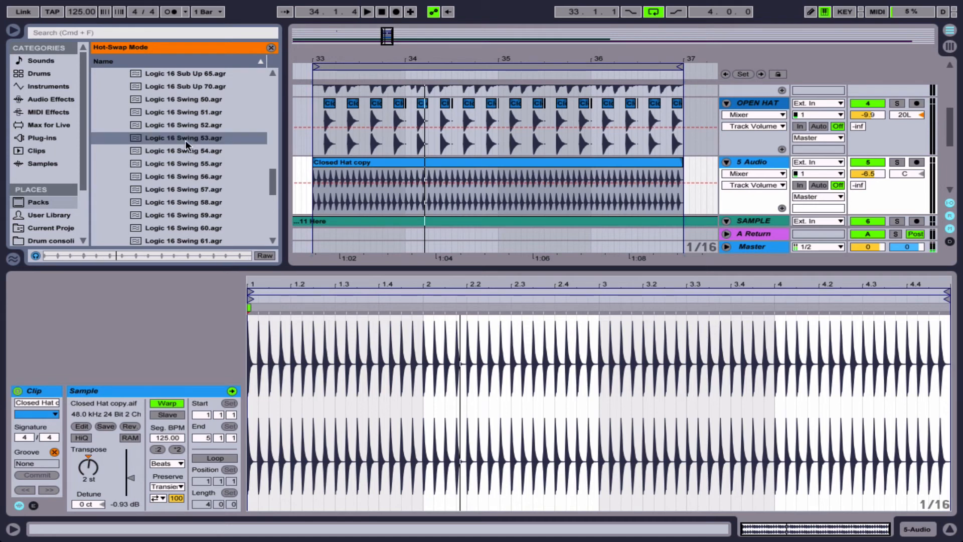
Apply the Logic 16 Swing 55 groove to the consolidated hat clip and exit hot-swap mode.
click(182, 160)
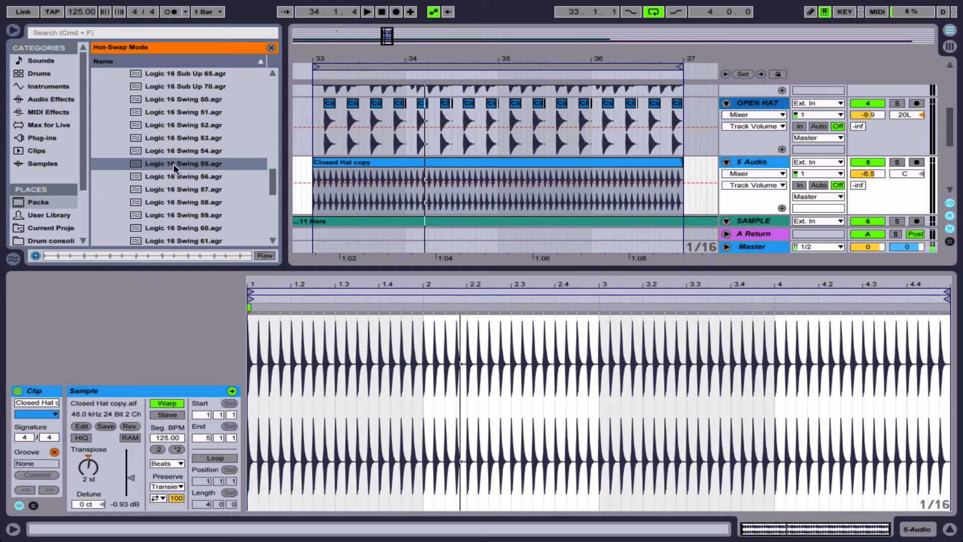
double_click(173, 164)
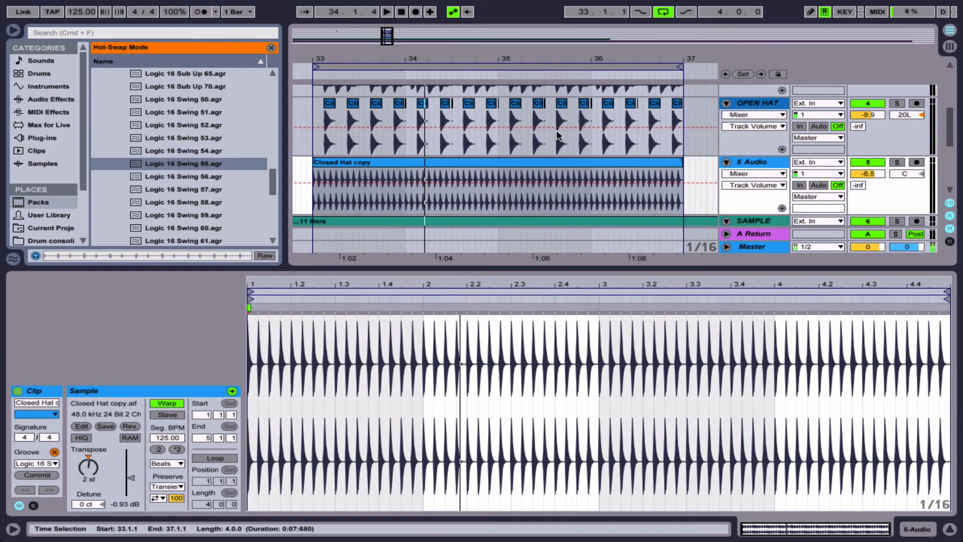
click(271, 49)
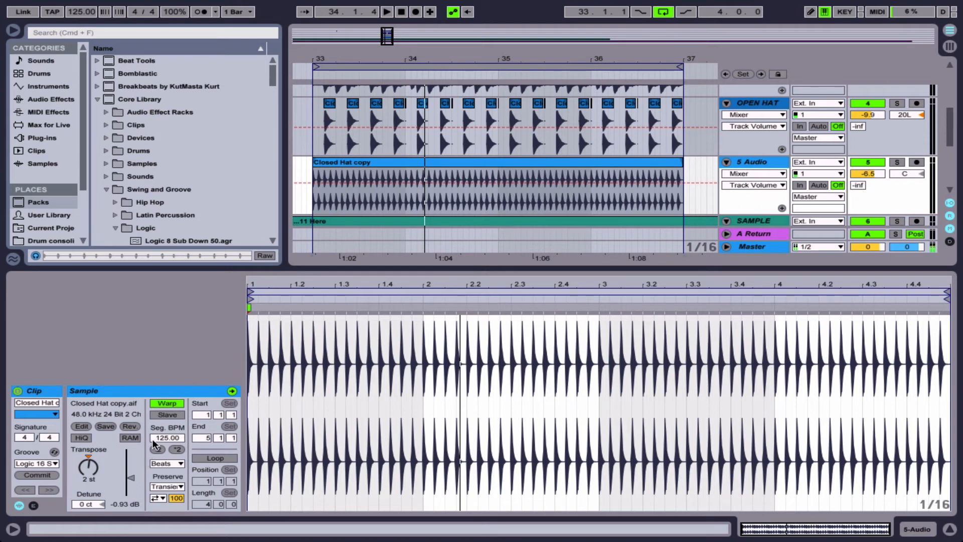
Play the Closed Hat copy clip with its swing, then with its groove set to None to compare the feel.
key(space)
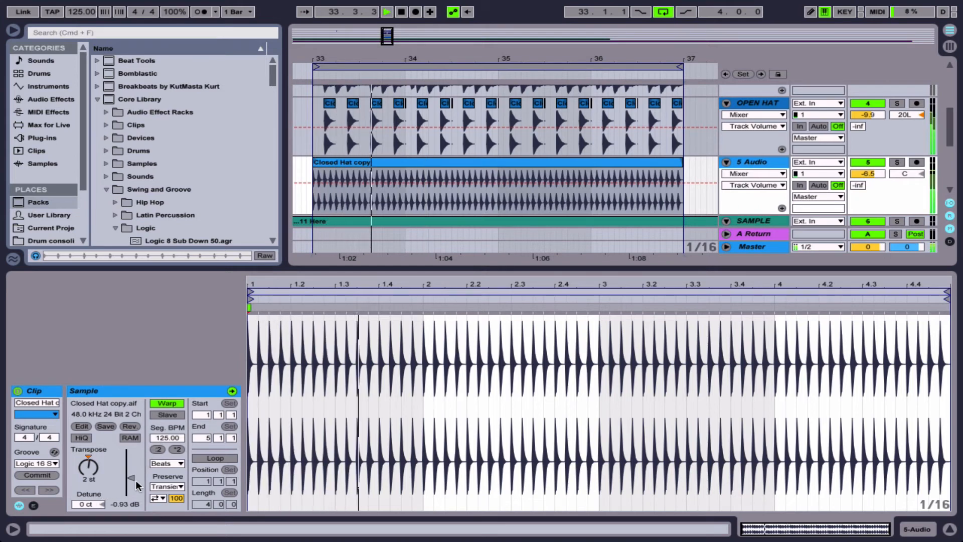
click(55, 464)
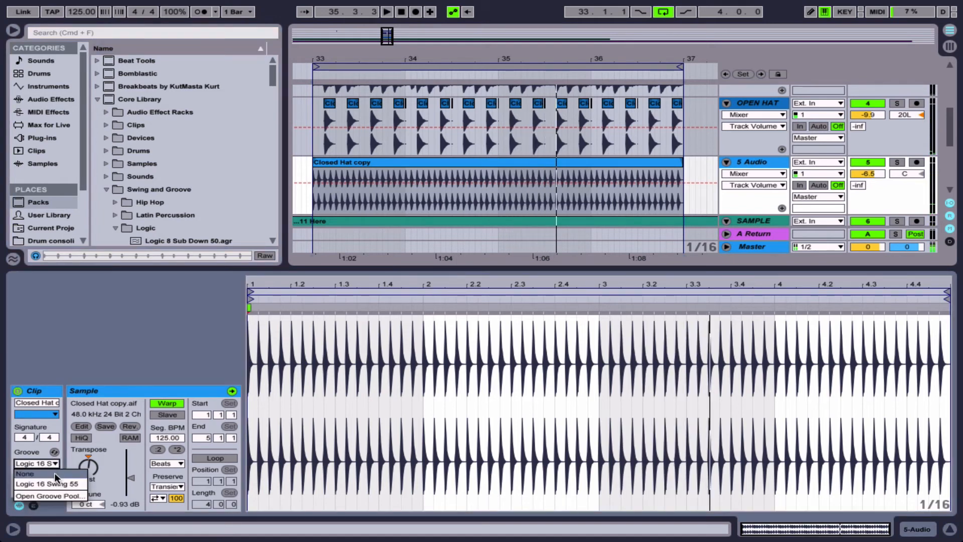
click(54, 473)
key(space)
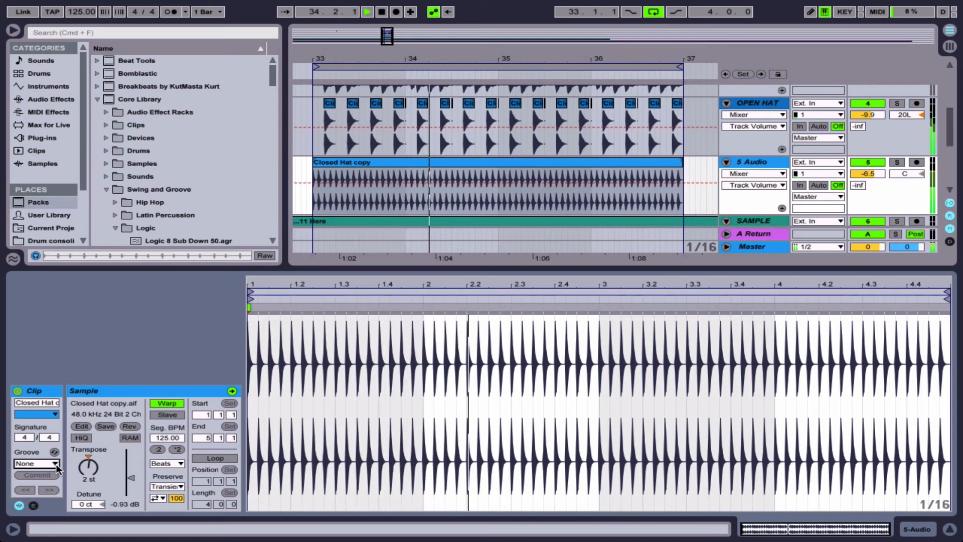
Reapply the Logic 16 Swing 55 groove to the Closed Hat copy clip, commit it and play the result.
click(52, 459)
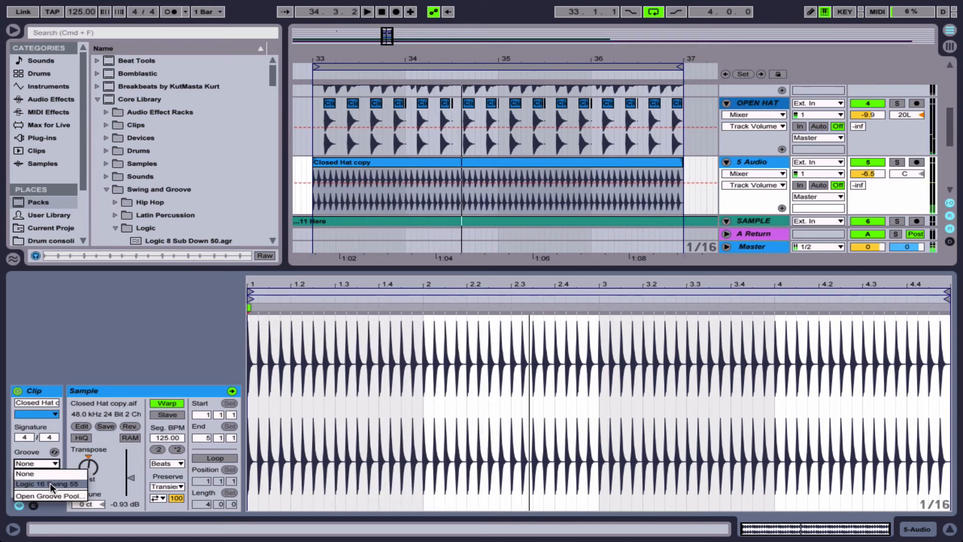
click(48, 483)
click(47, 472)
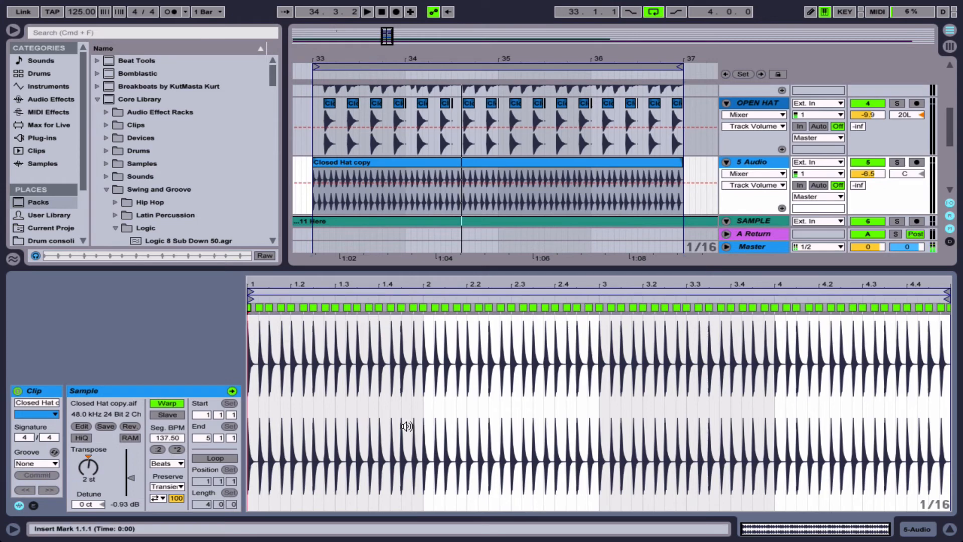
drag(260, 351, 941, 409)
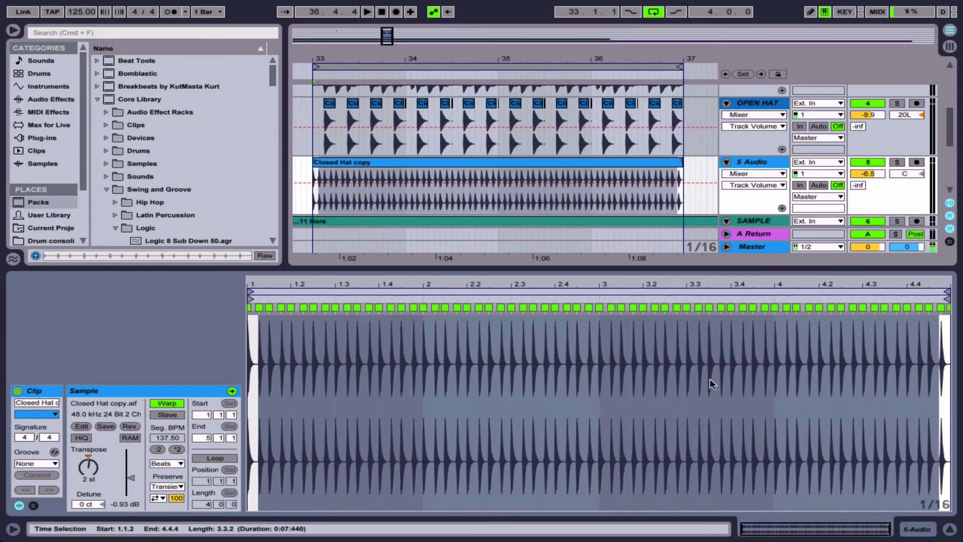
click(427, 160)
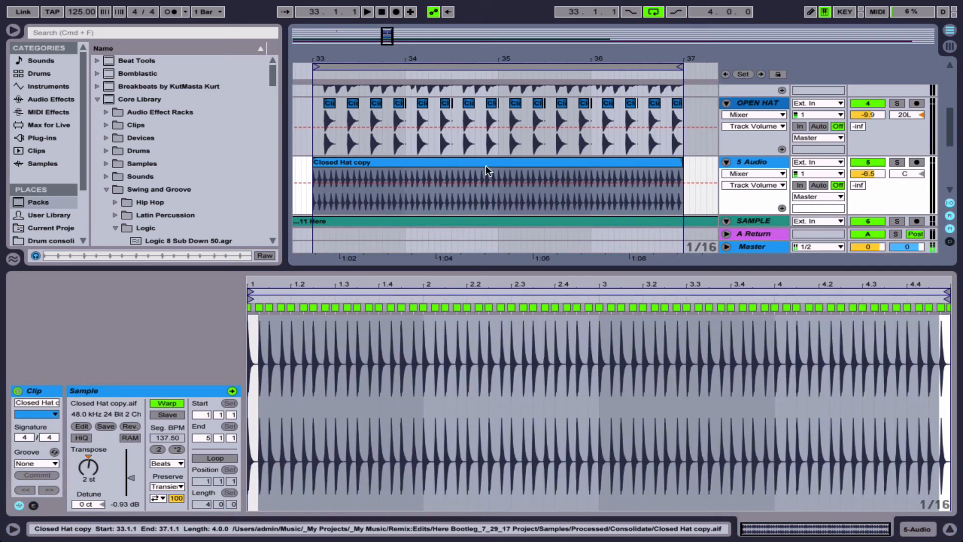
key(space)
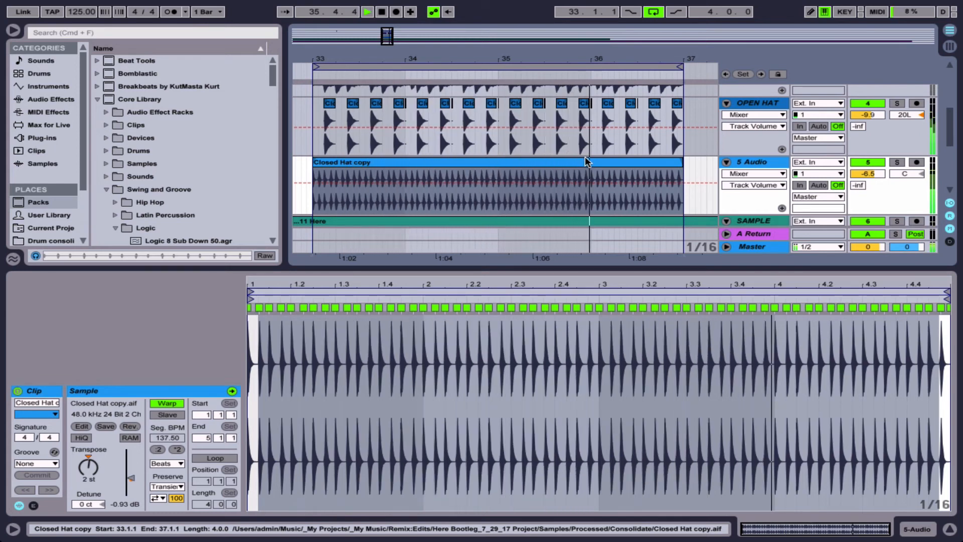
key(space)
Consolidate the OPEN HAT clips from bar 33 to 37 and commit the Logic 16 Swing 55 groove to the consolidated clip.
drag(313, 121, 684, 125)
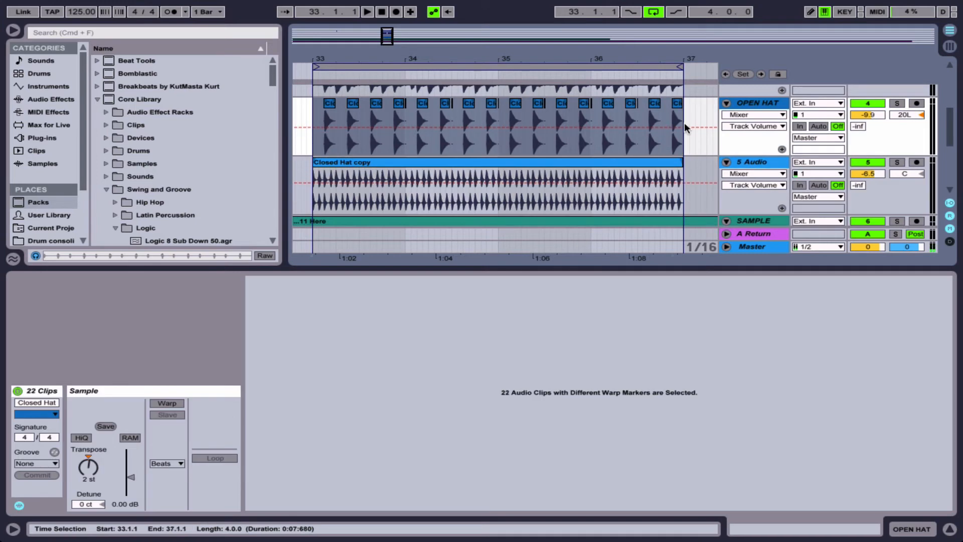
key(super+j)
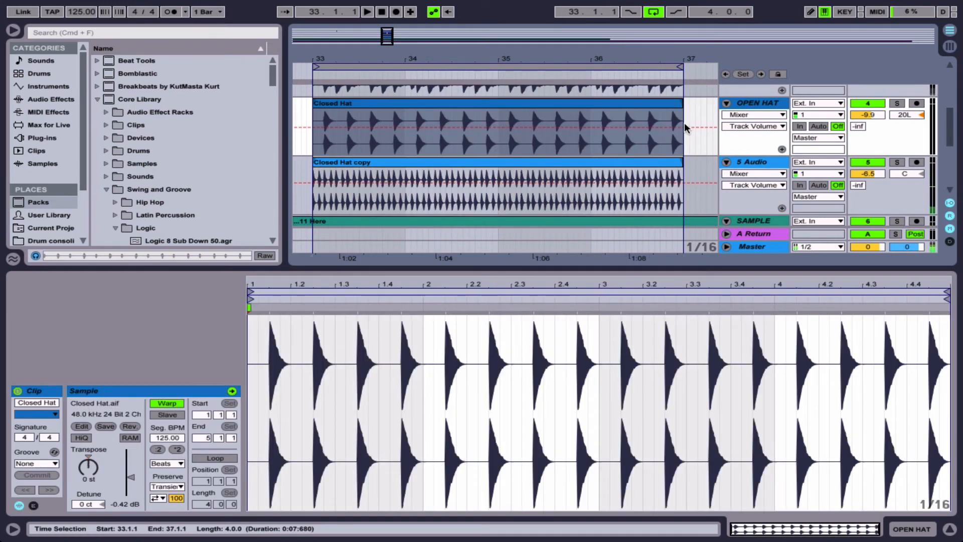
click(30, 463)
click(53, 484)
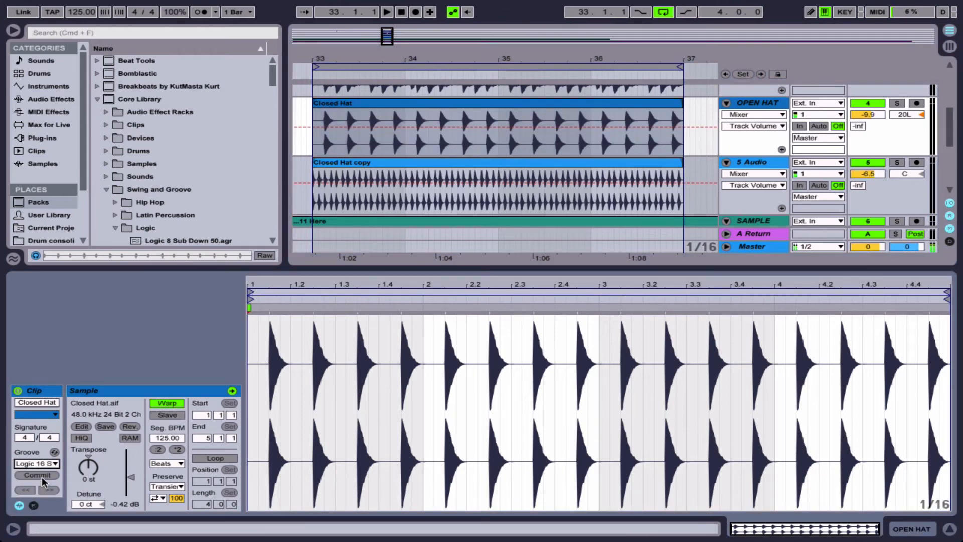
click(41, 474)
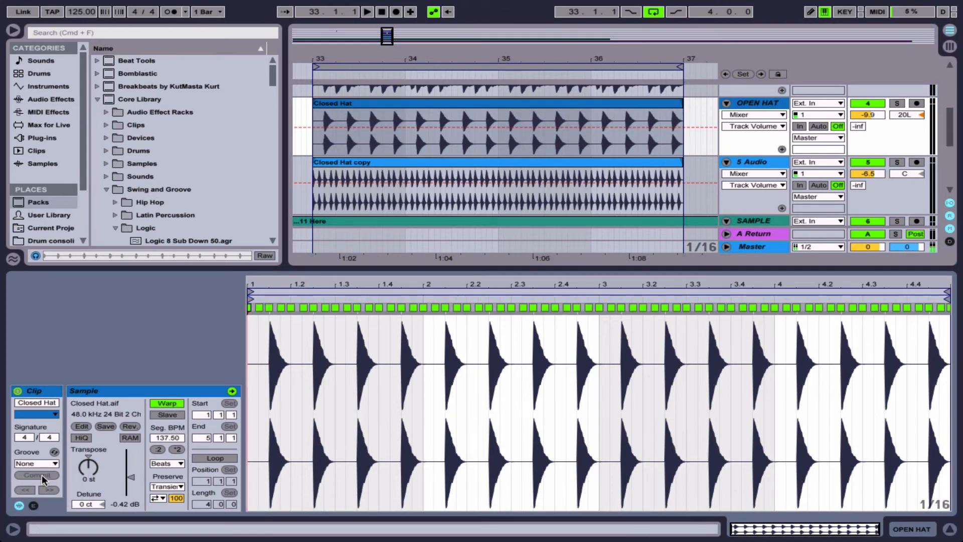
Play the loop and pan the 5 Audio hat track to 18R.
click(339, 161)
click(337, 102)
key(space)
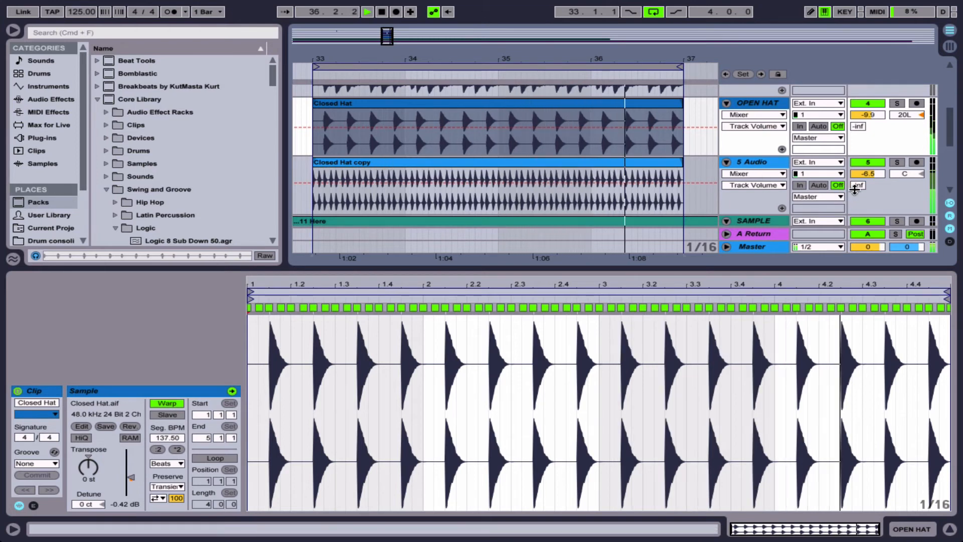
drag(911, 174, 910, 163)
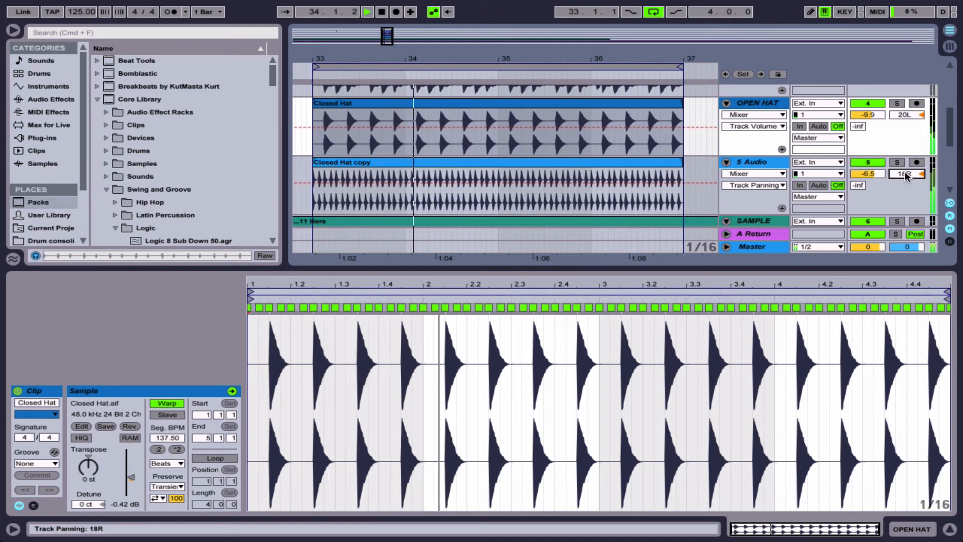
click(680, 186)
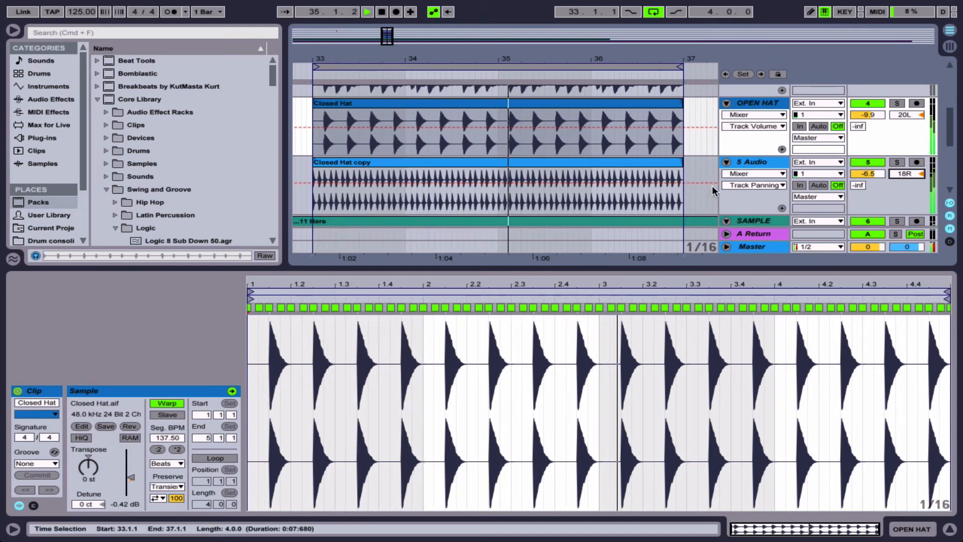
key(space)
Hide the clip details and the browser, and fold the 7 Audio track to make room for the arrangement.
key(super+alt+l)
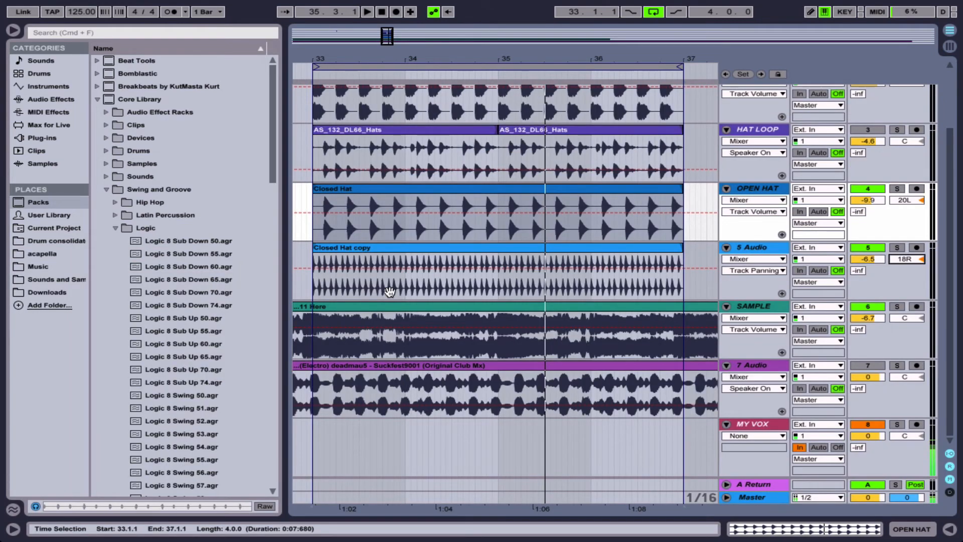
key(super+alt+b)
scroll(302, 291, left, 2)
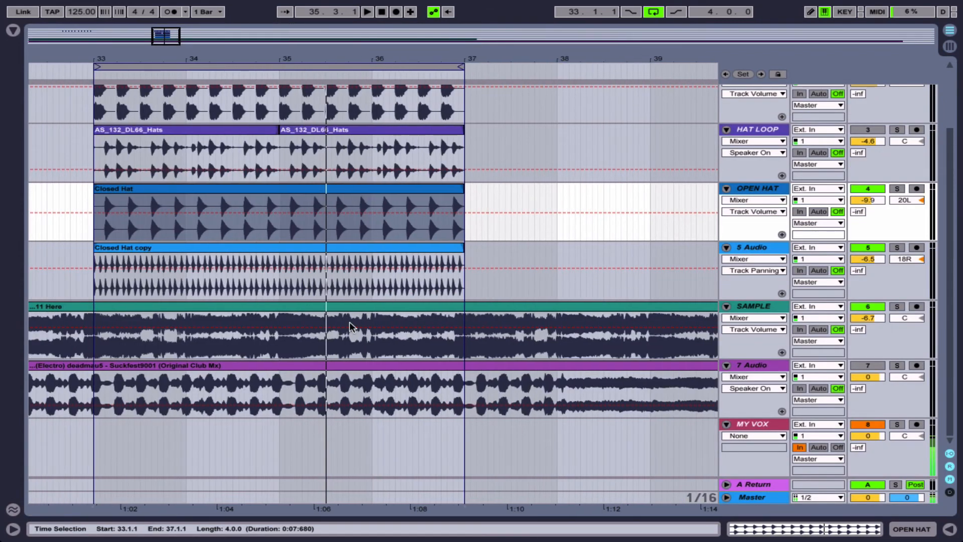
click(726, 365)
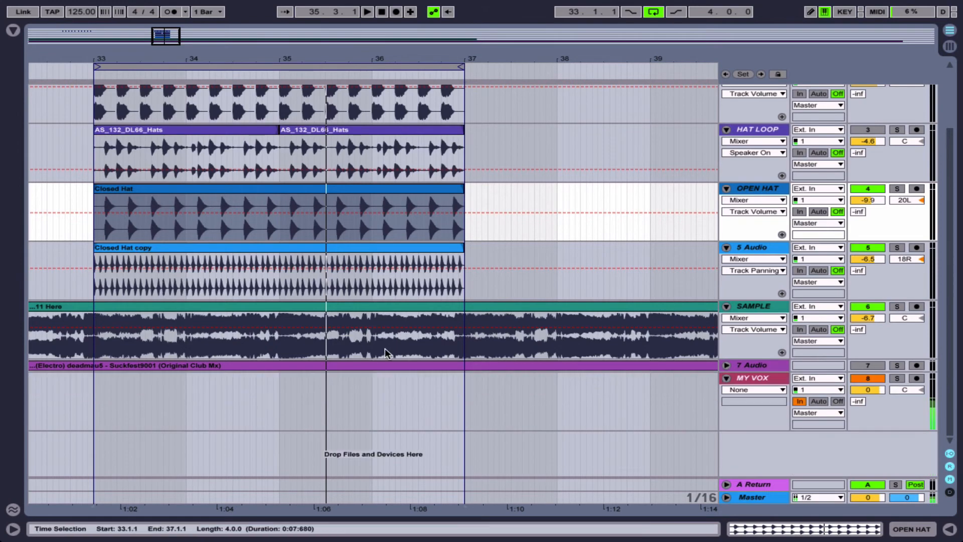
scroll(351, 350, left, 2)
scroll(351, 350, up, 3)
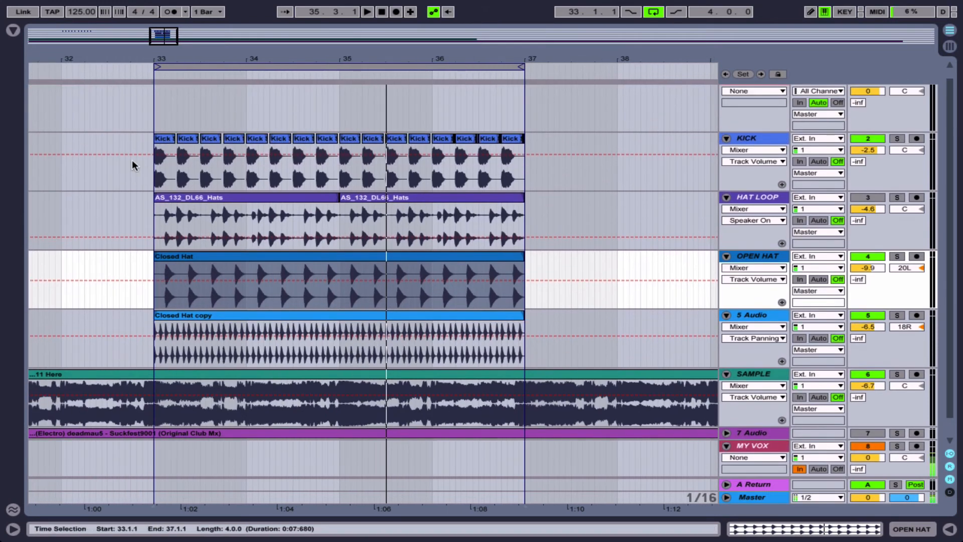
Reactivate the HAT LOOP track and, during playback, lower the OPEN HAT volume to -12.4 and the 5 Audio volume to -11.8.
drag(157, 176, 525, 181)
click(231, 301)
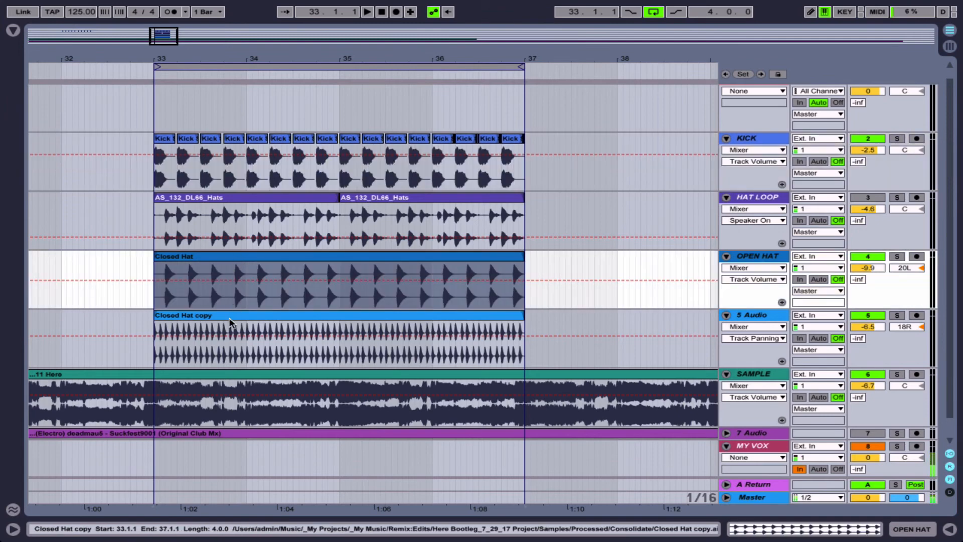
click(228, 317)
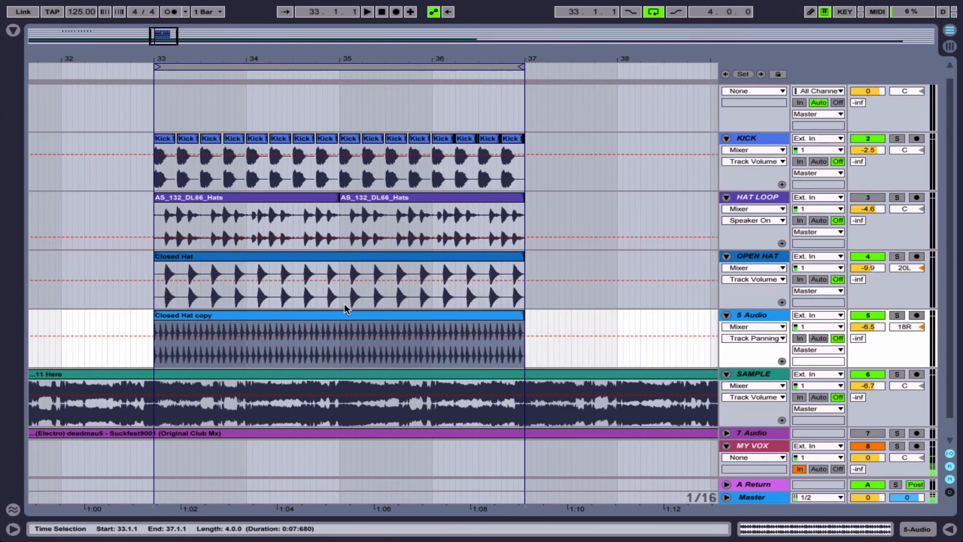
click(870, 197)
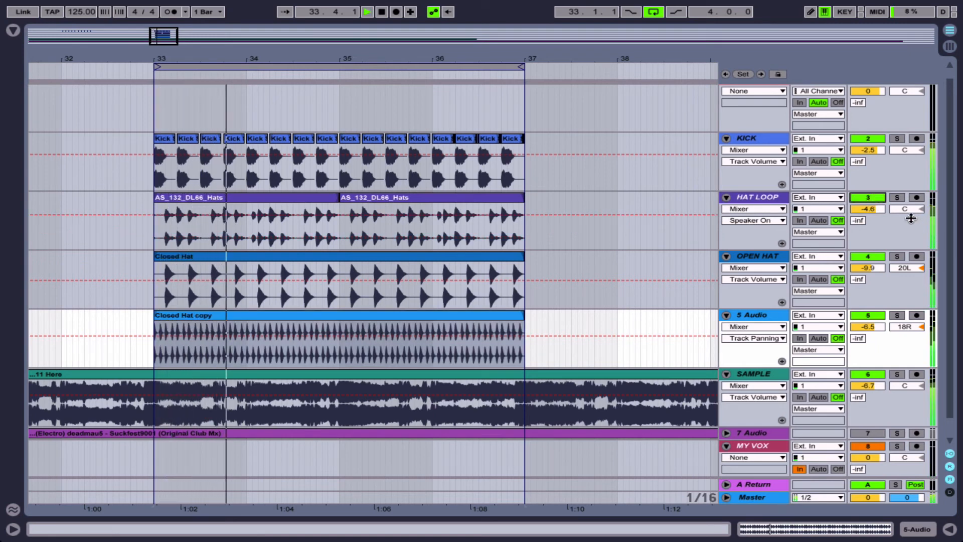
drag(868, 267, 868, 382)
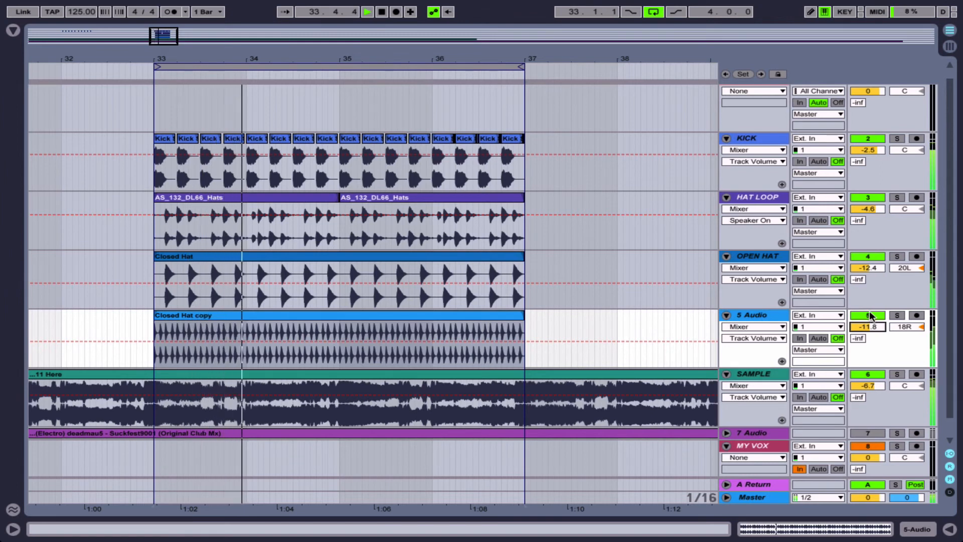
key(space)
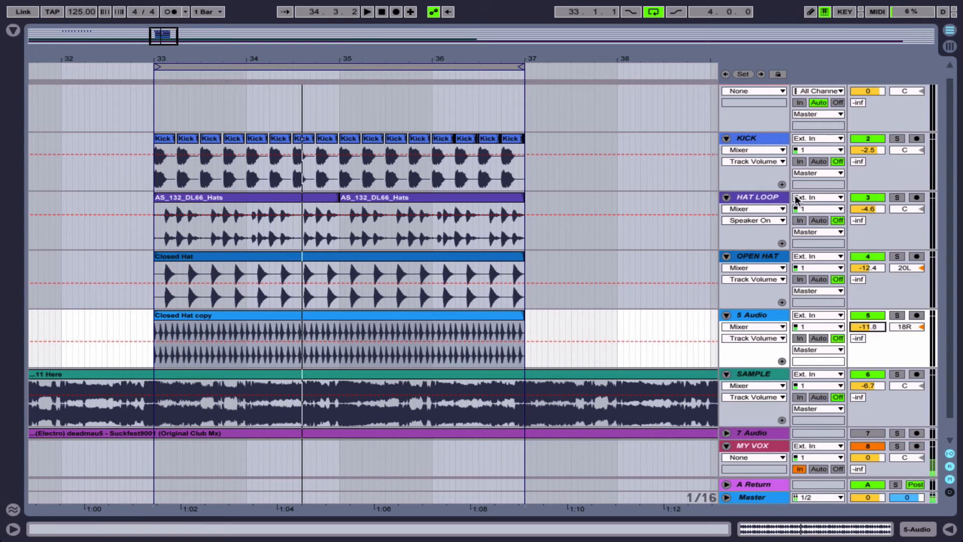
Mute the 5 Audio, OPEN HAT, KICK and SAMPLE tracks and play the first HAT LOOP clip on its own.
click(262, 198)
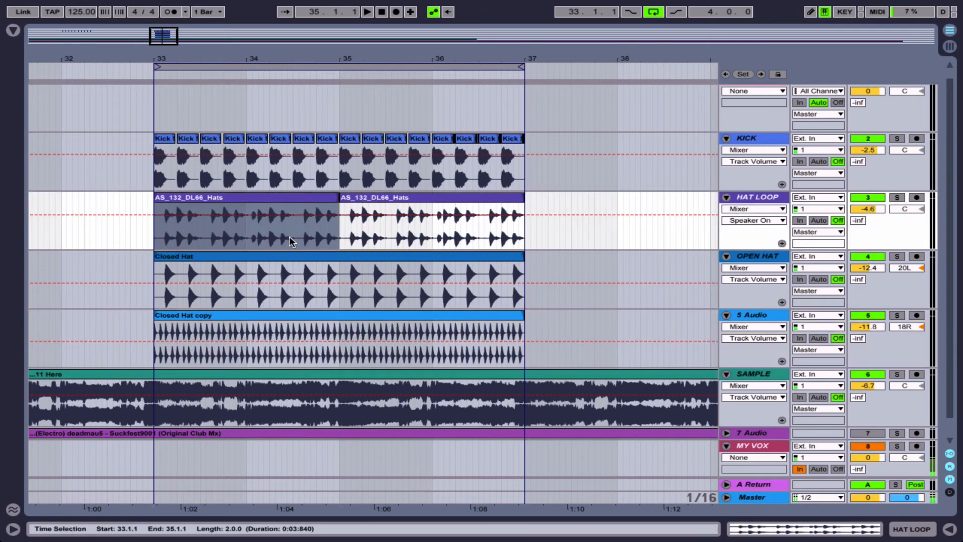
drag(253, 61, 254, 81)
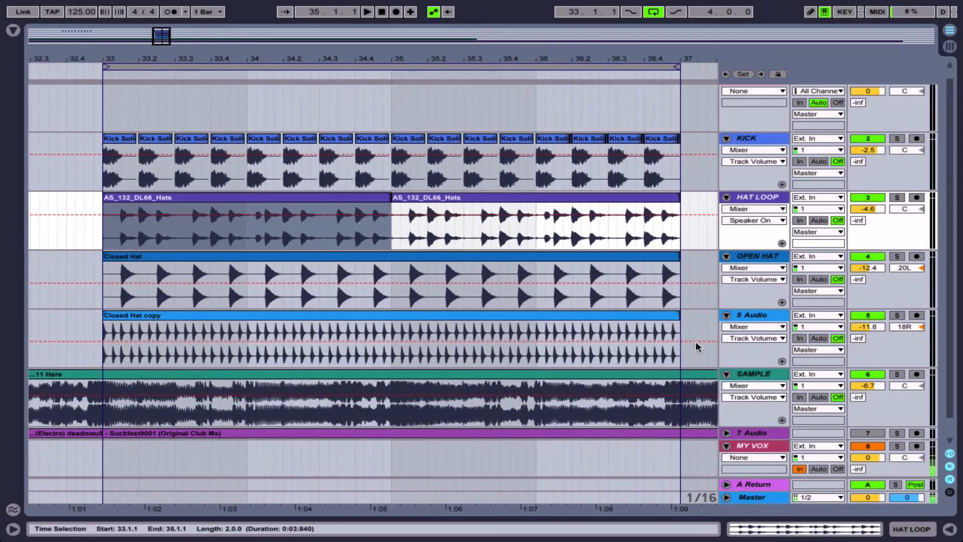
click(859, 317)
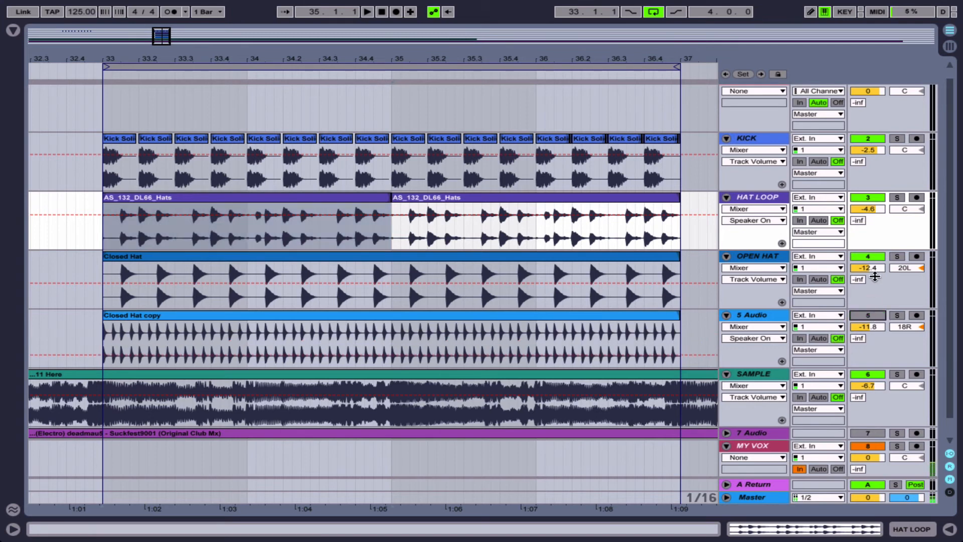
click(863, 256)
click(867, 139)
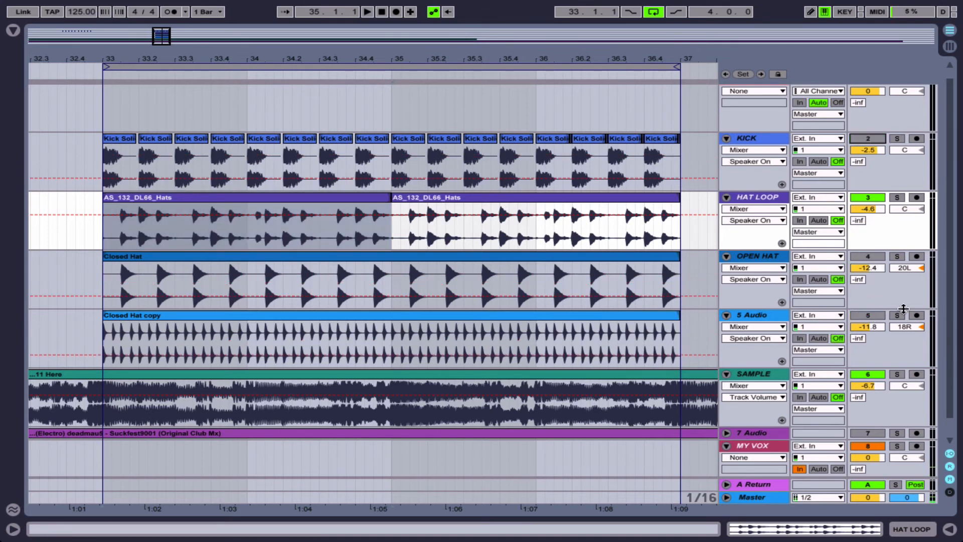
click(868, 375)
key(space)
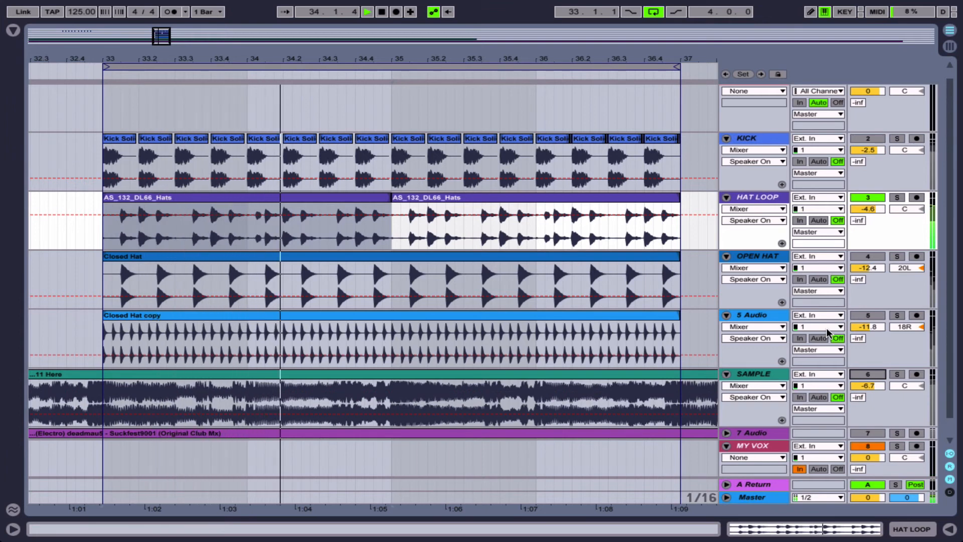
Select the HAT LOOP hit from 34.1.1 to 34.1.3 and audition the loop from there.
drag(247, 233, 265, 233)
key(space)
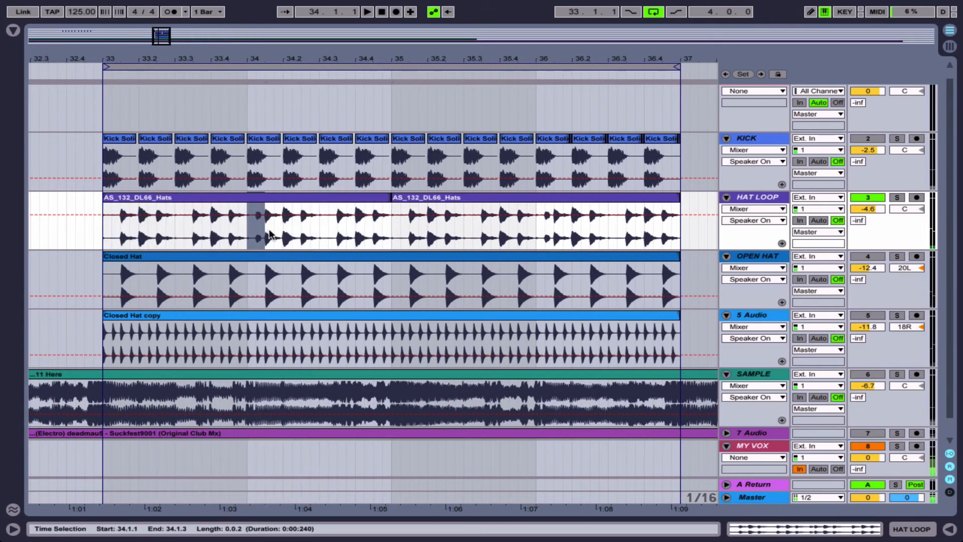
key(space)
key(space)
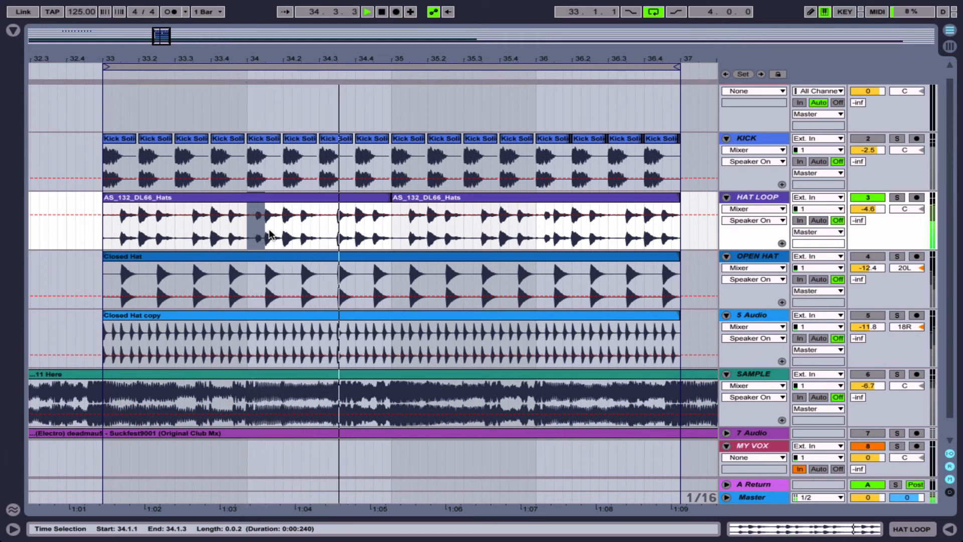
key(space)
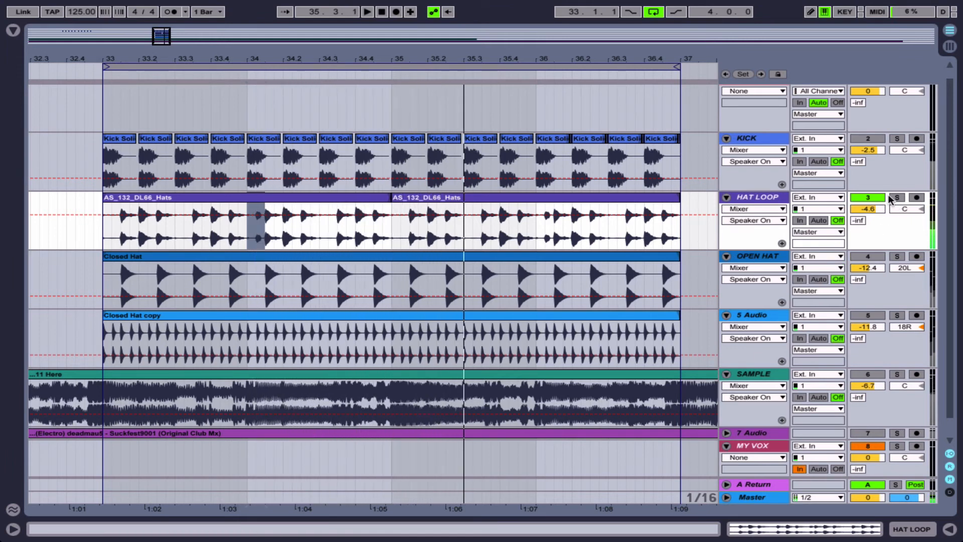
Reactivate the muted OPEN HAT, 5 Audio, SAMPLE and KICK tracks.
click(868, 256)
click(872, 315)
click(869, 375)
click(870, 139)
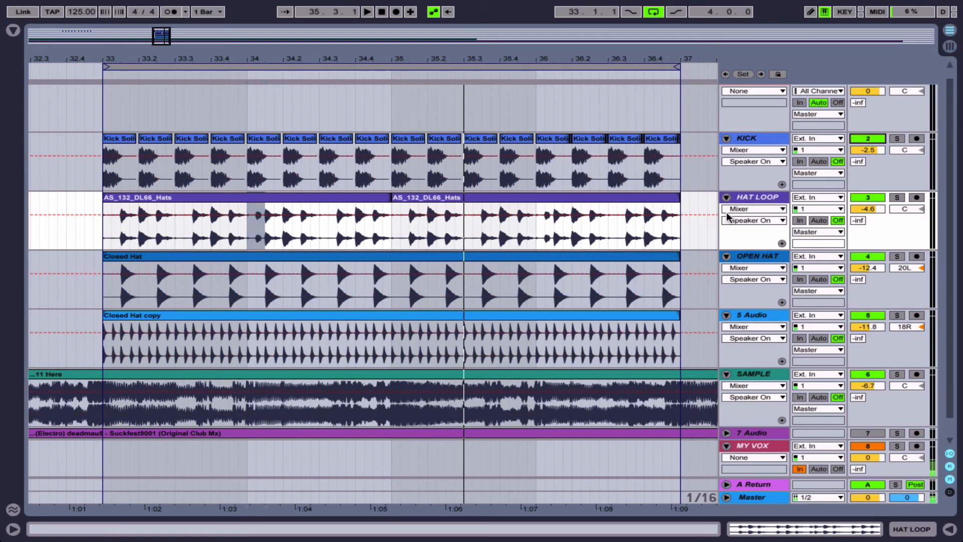
Mute the HAT LOOP and SAMPLE tracks and audition the OPEN HAT and 5 Audio clips with the kick.
drag(217, 62, 216, 57)
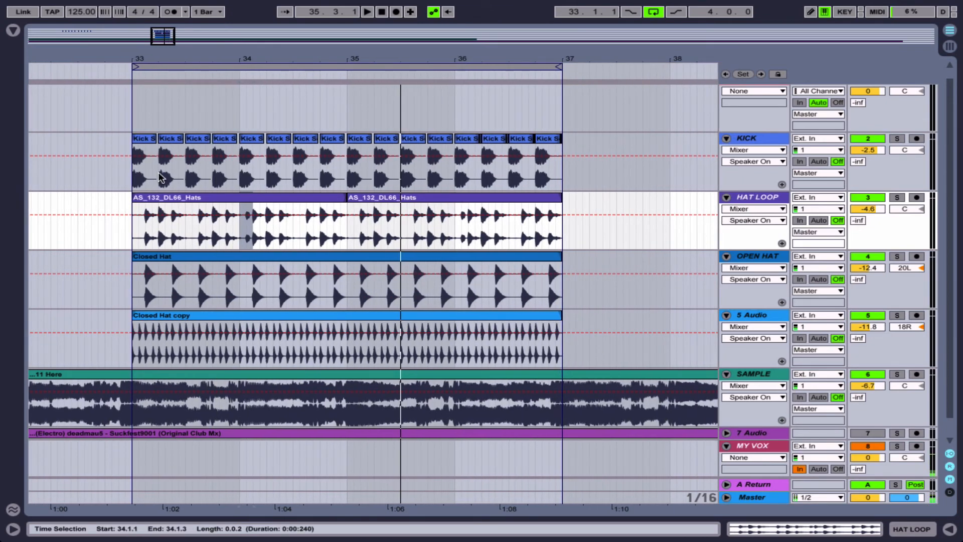
click(161, 199)
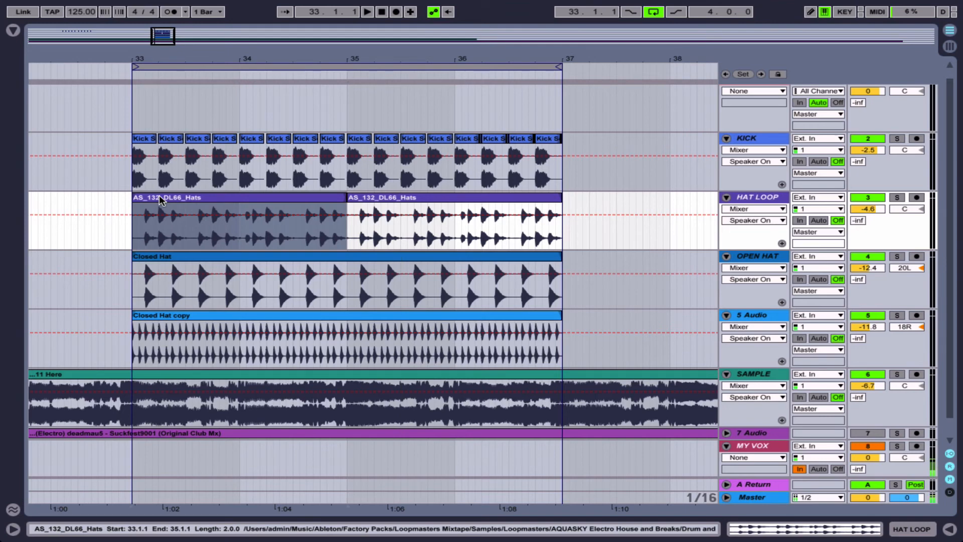
click(167, 315)
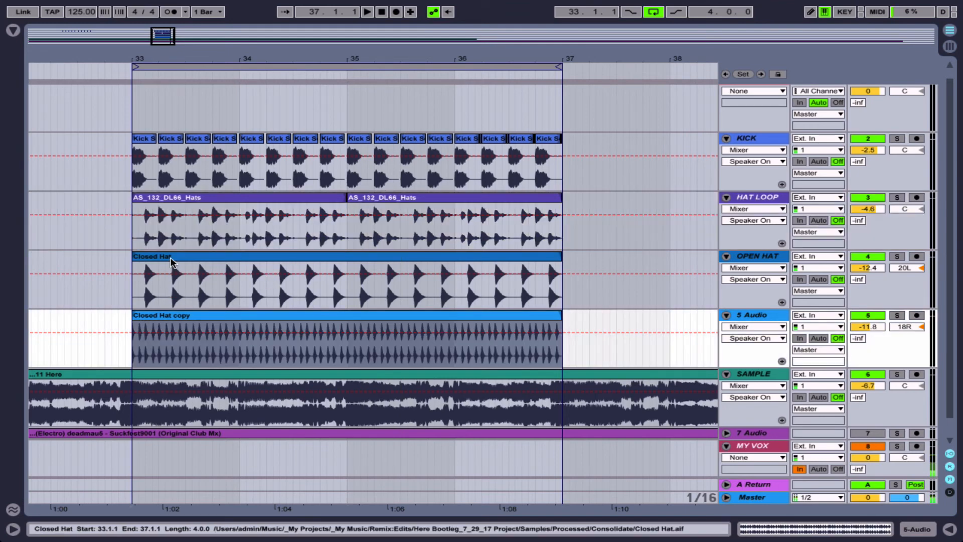
click(170, 257)
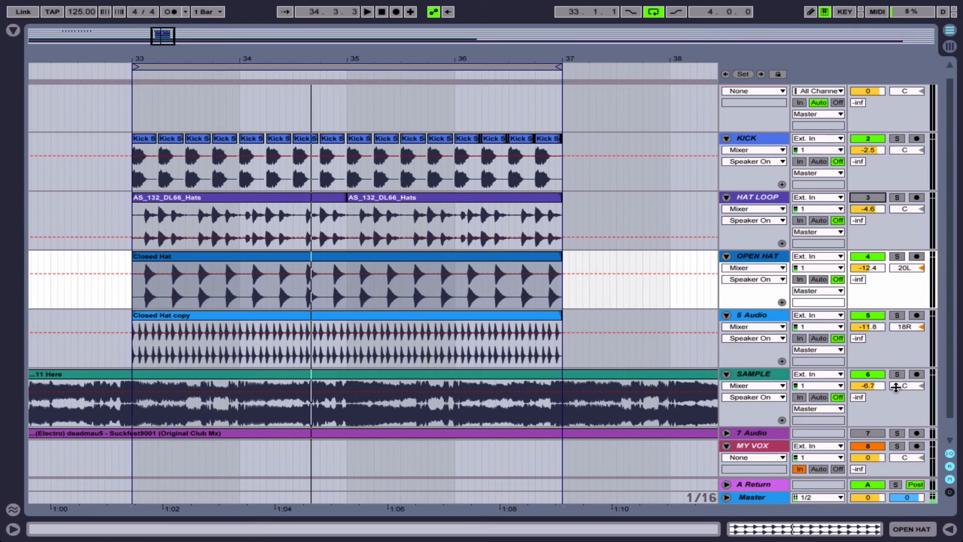
click(868, 375)
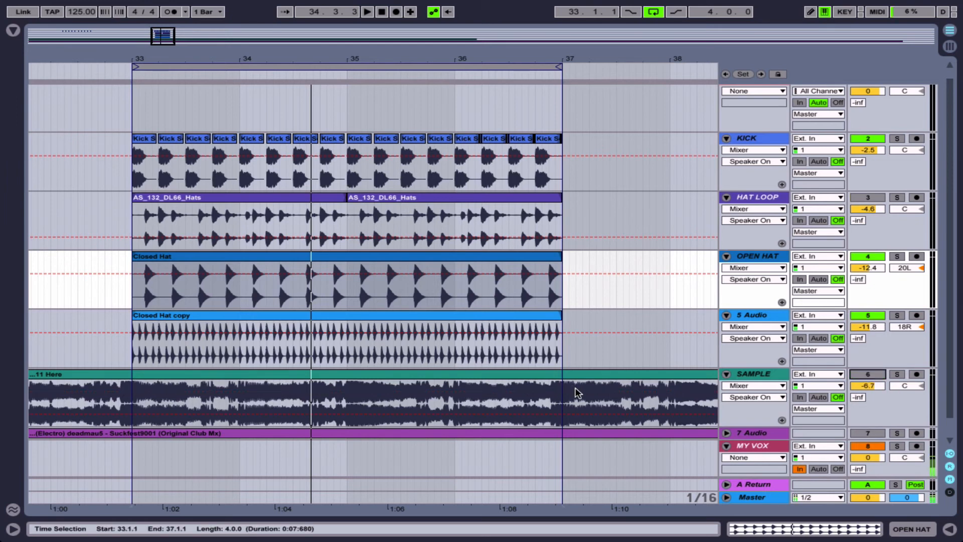
key(space)
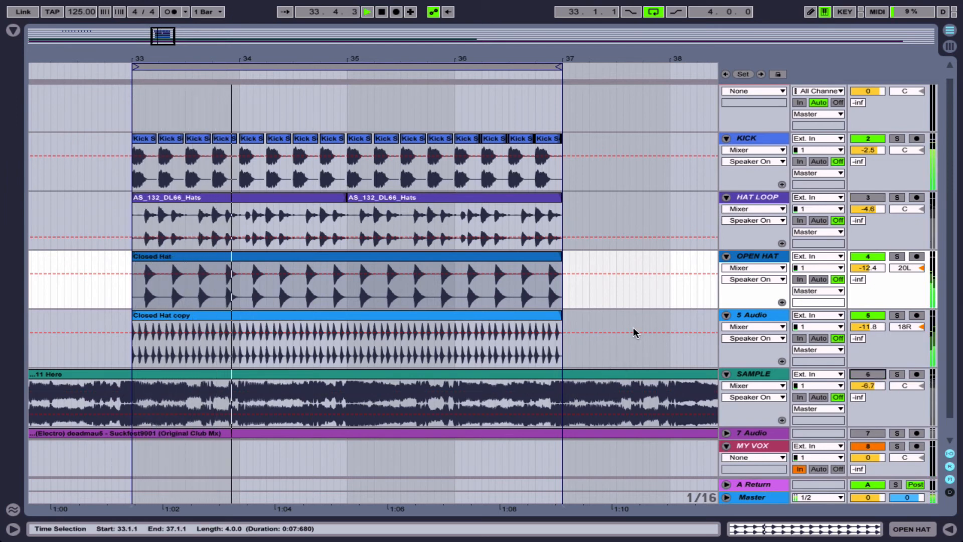
key(space)
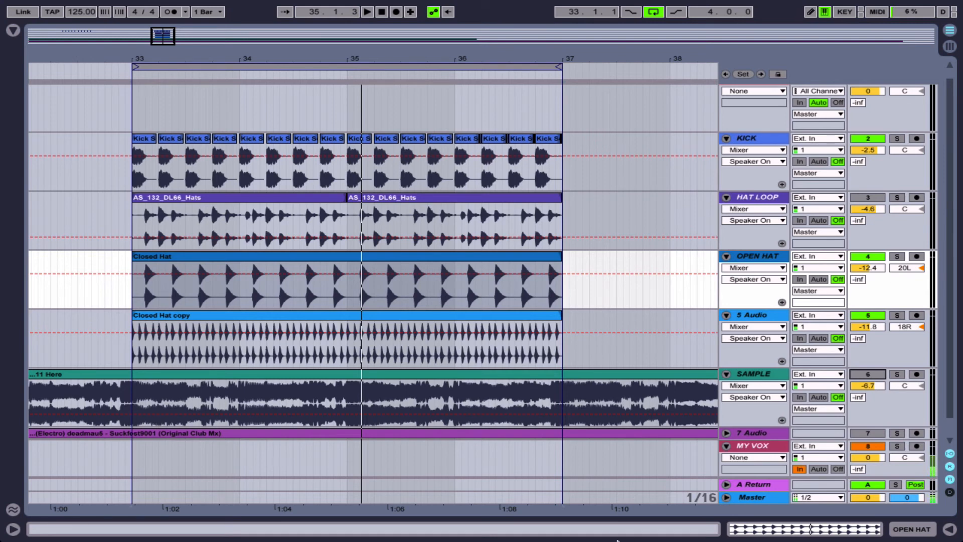
Find Reverb among the audio effects and load it onto the A Return track.
click(12, 30)
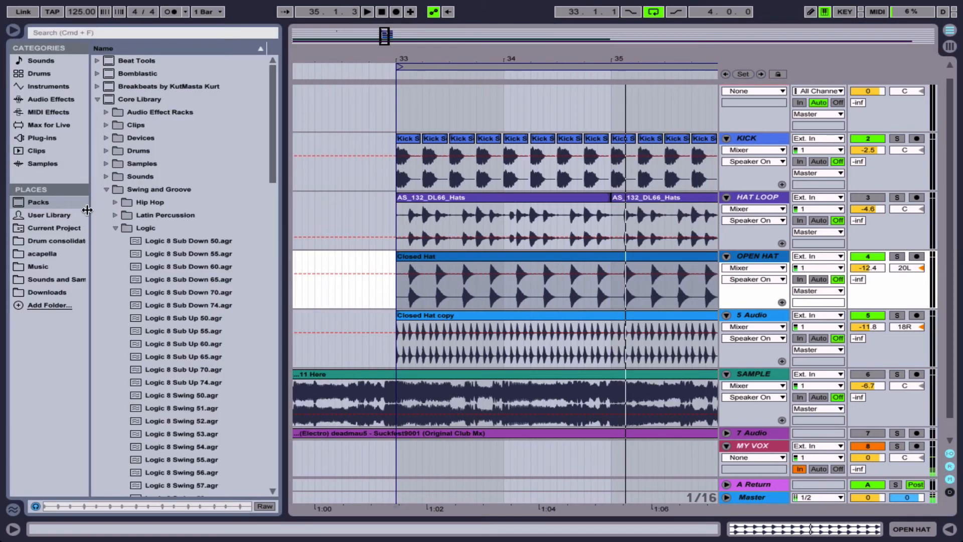
click(45, 138)
click(48, 101)
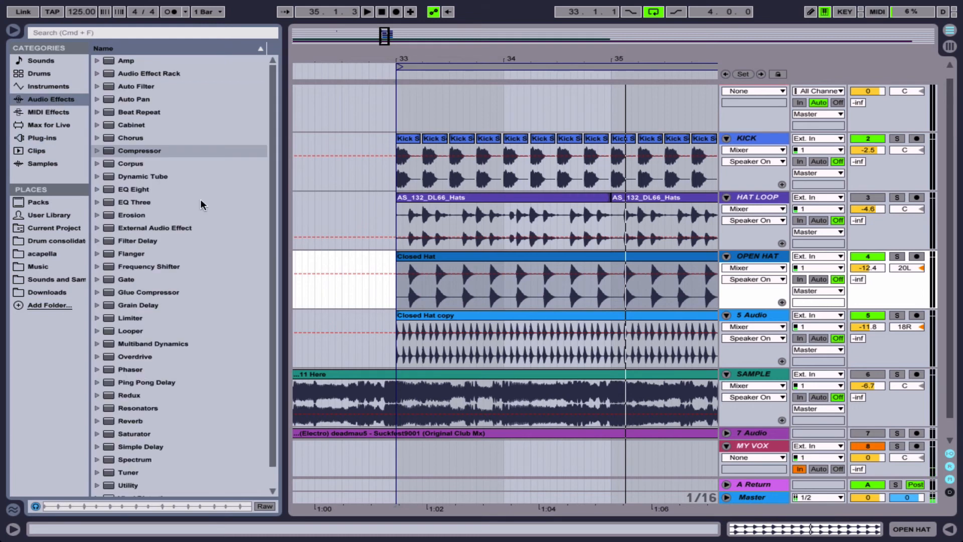
scroll(177, 240, down, 2)
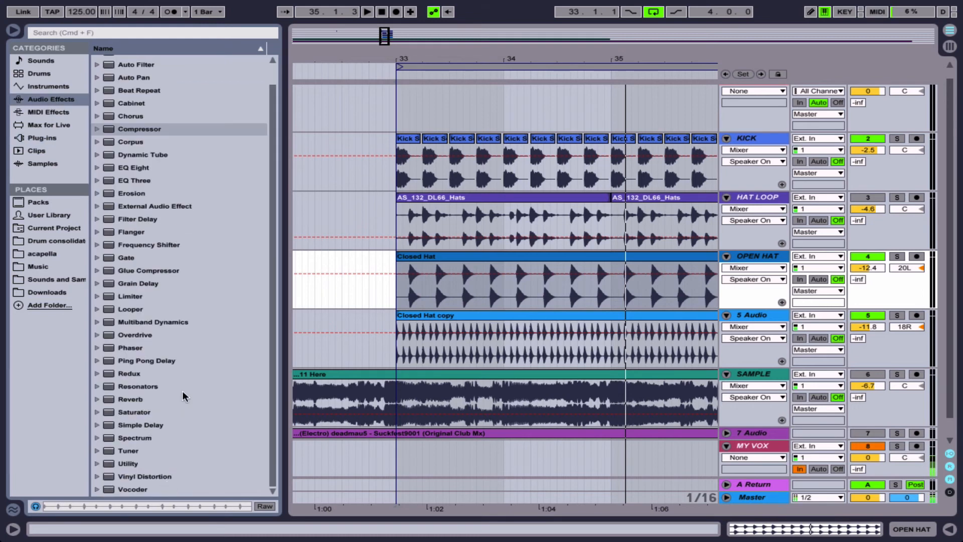
click(133, 400)
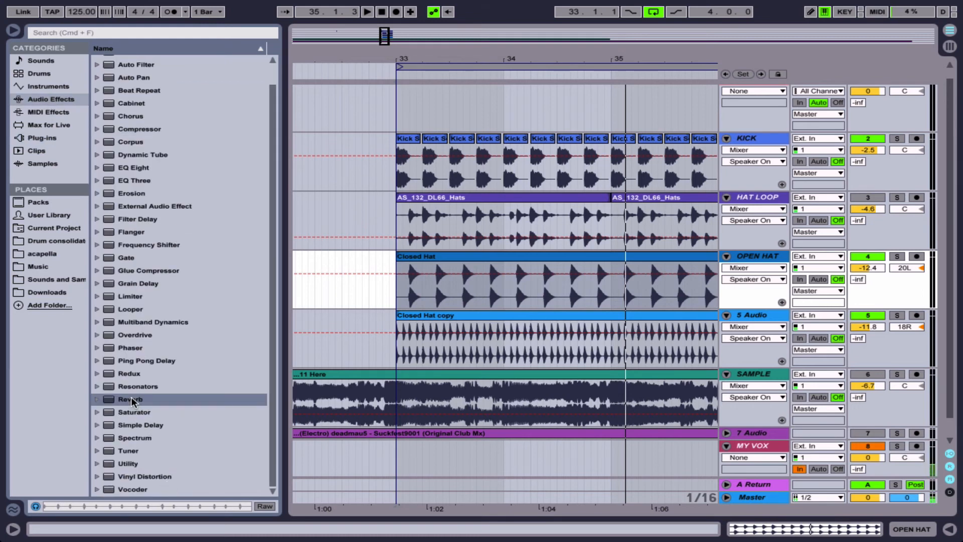
drag(780, 539, 755, 485)
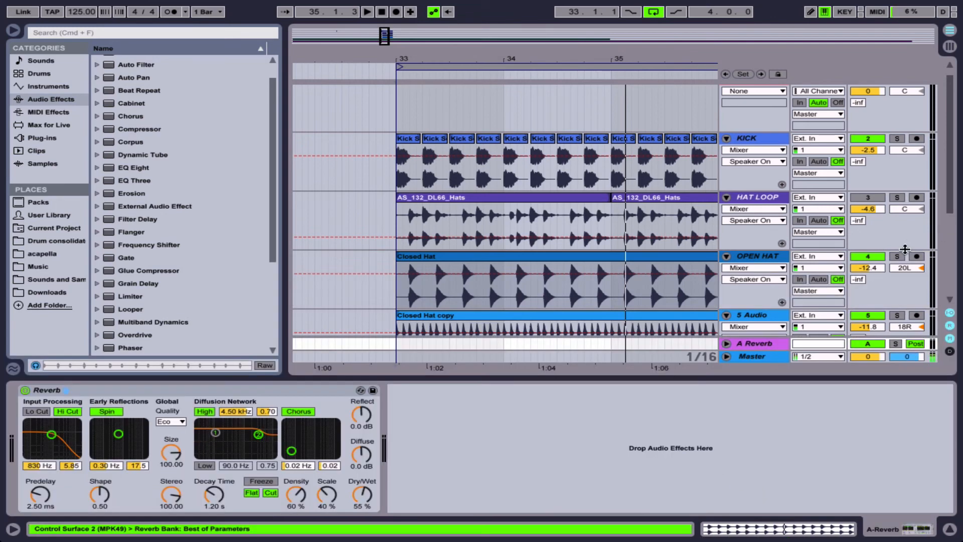
Raise the reverb send to about -12 dB on OPEN HAT and about -11 dB on 5 Audio while auditioning the hats.
scroll(859, 284, down, 2)
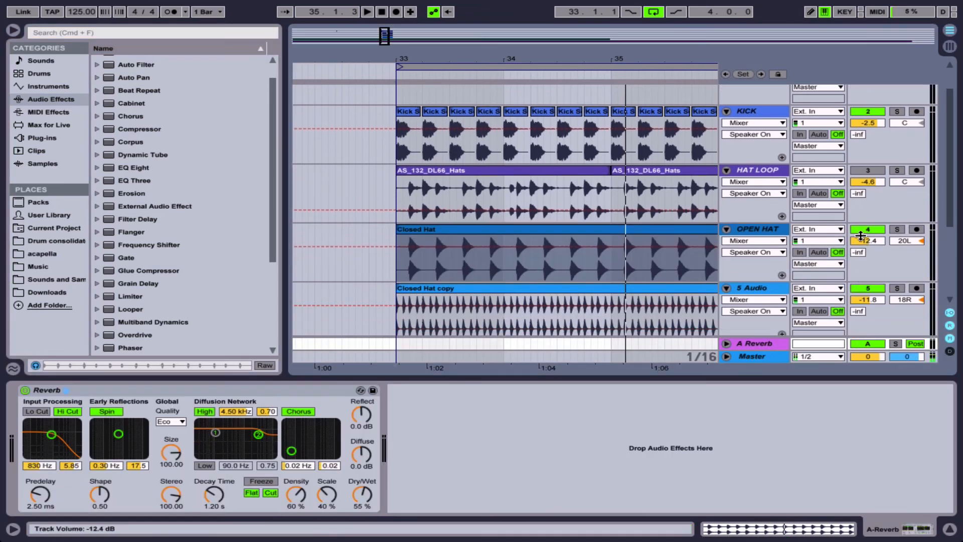
mouse_move(858, 253)
mouse_down()
mouse_move(857, 241)
mouse_move(859, 255)
mouse_up()
drag(858, 311, 859, 294)
drag(858, 252, 857, 248)
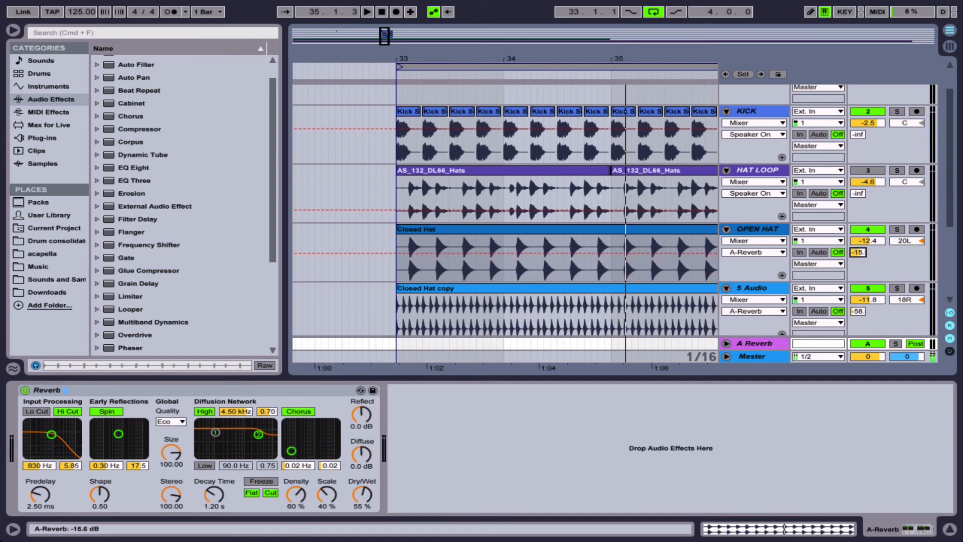
key(space)
drag(857, 253, 857, 248)
click(858, 312)
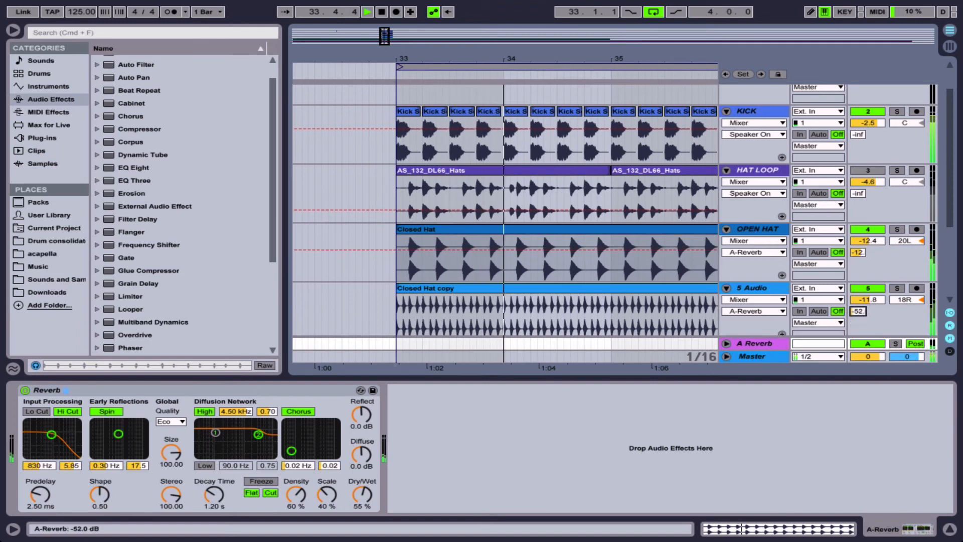
drag(858, 311, 858, 298)
key(space)
key(space)
key(space)
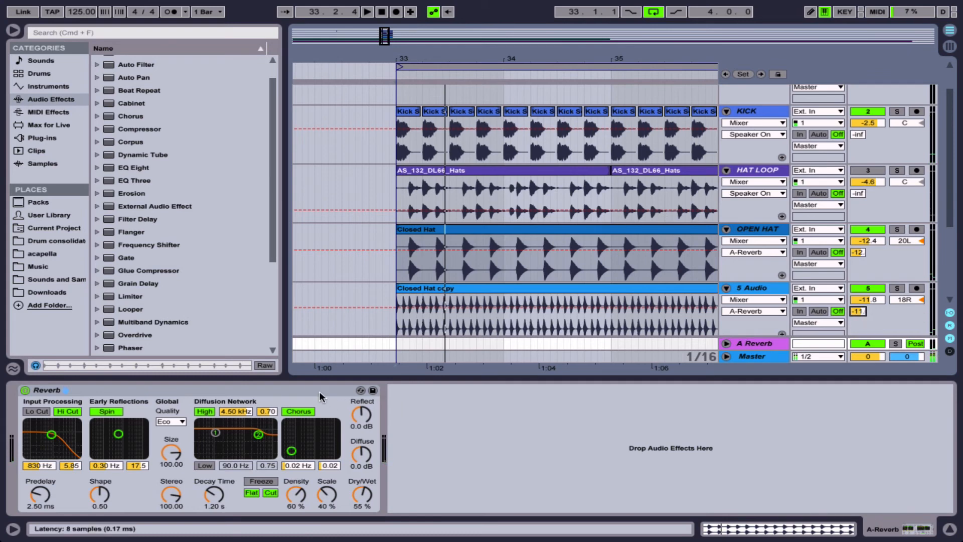
Audition the reverb with a decay time of about 12 s and shorten the decay to about 2 s.
click(214, 500)
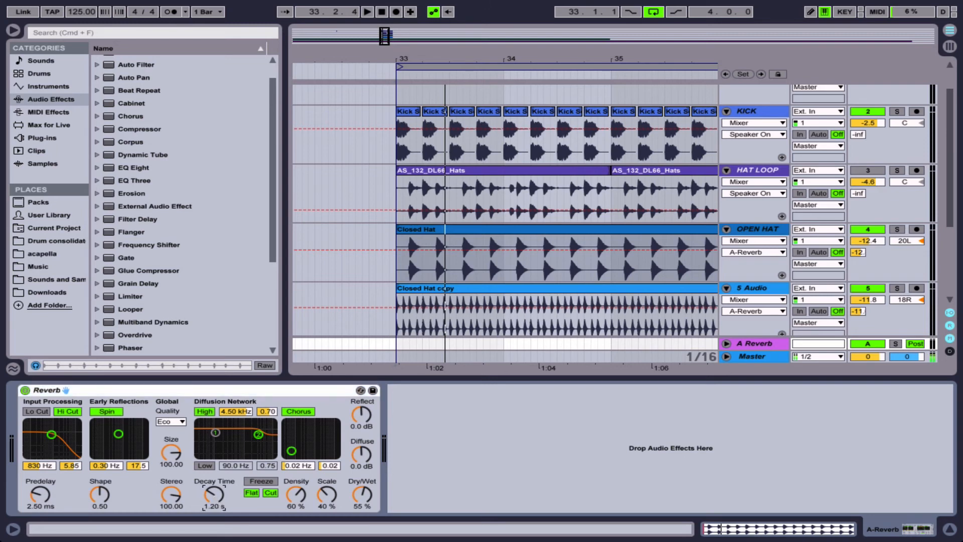
key(space)
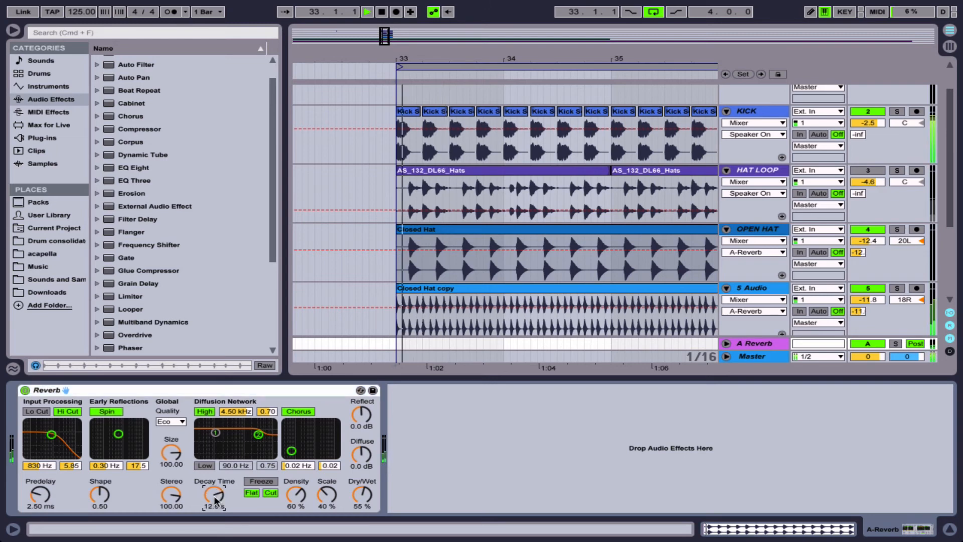
key(space)
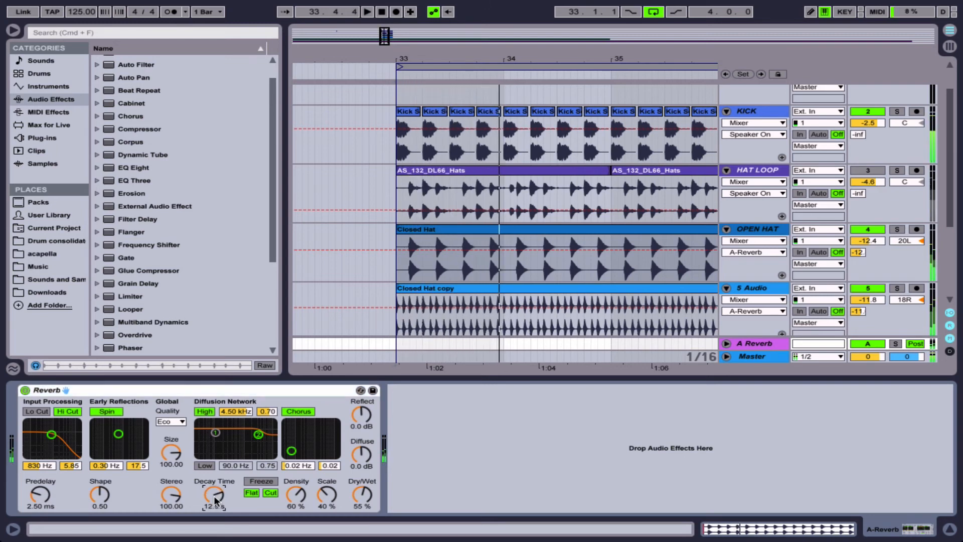
key(super+z)
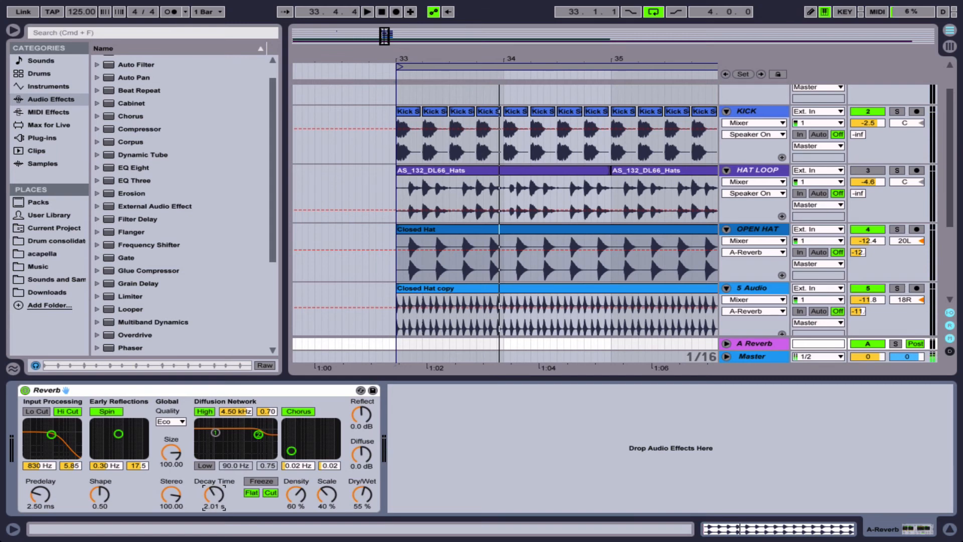
key(space)
drag(217, 496, 217, 499)
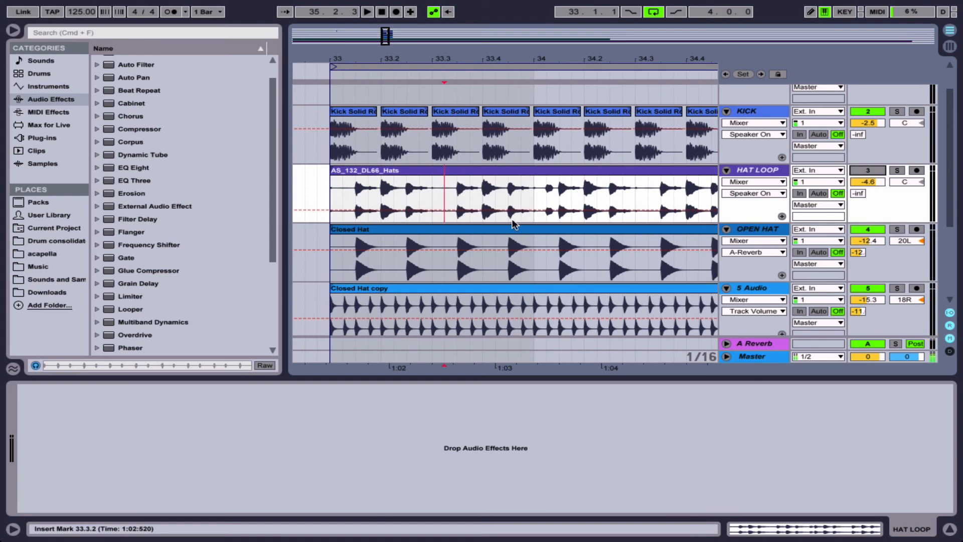
Try a -26.0 dB reverb send on the HAT LOOP track, undo it and reactivate the track.
scroll(513, 222, down, 1)
click(866, 155)
click(858, 168)
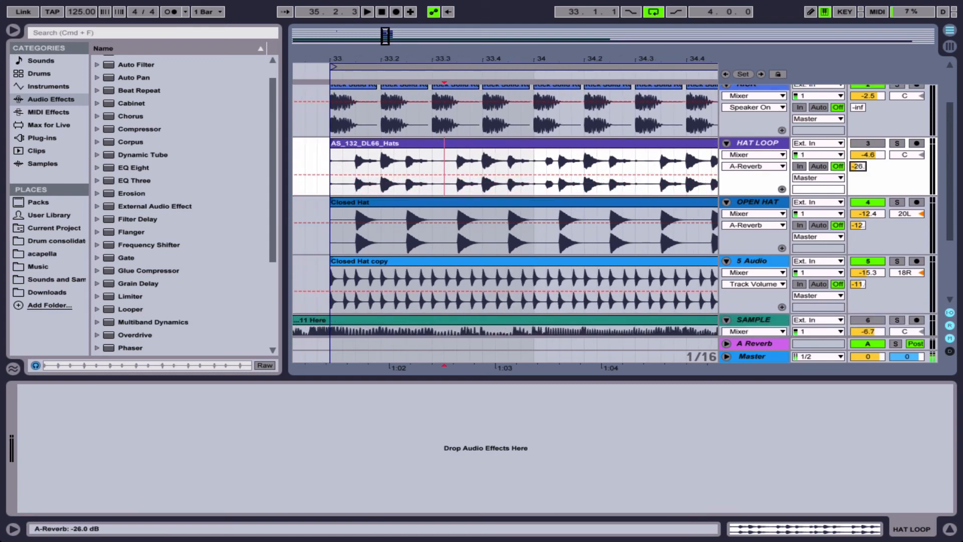
click(867, 145)
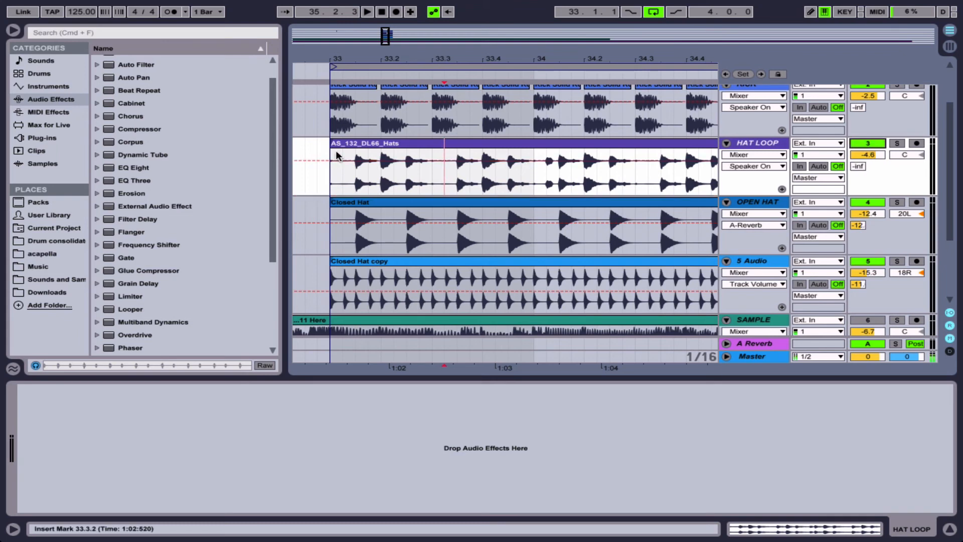
Select the first HAT LOOP clip at 33.1.1 and play the groove from there.
click(331, 146)
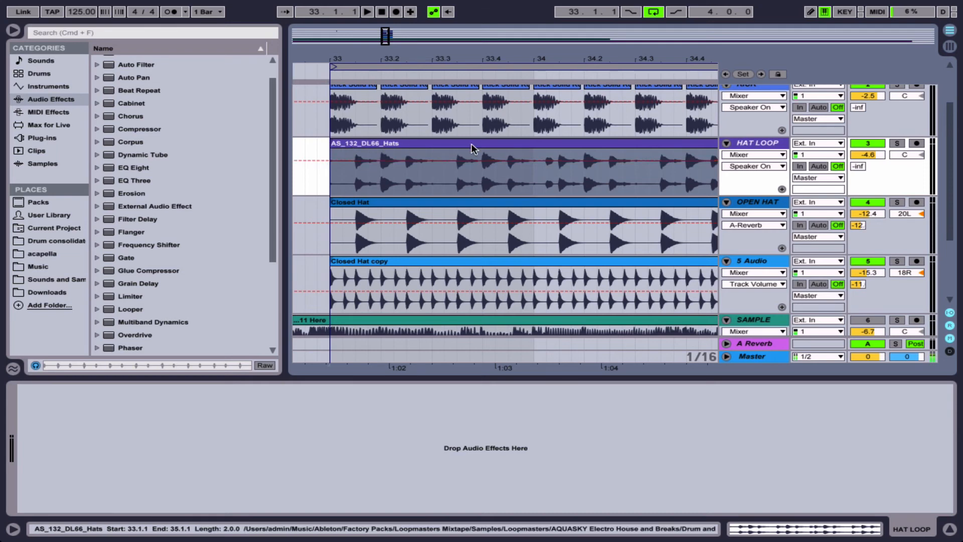
drag(594, 61, 595, 44)
scroll(591, 151, right, 5)
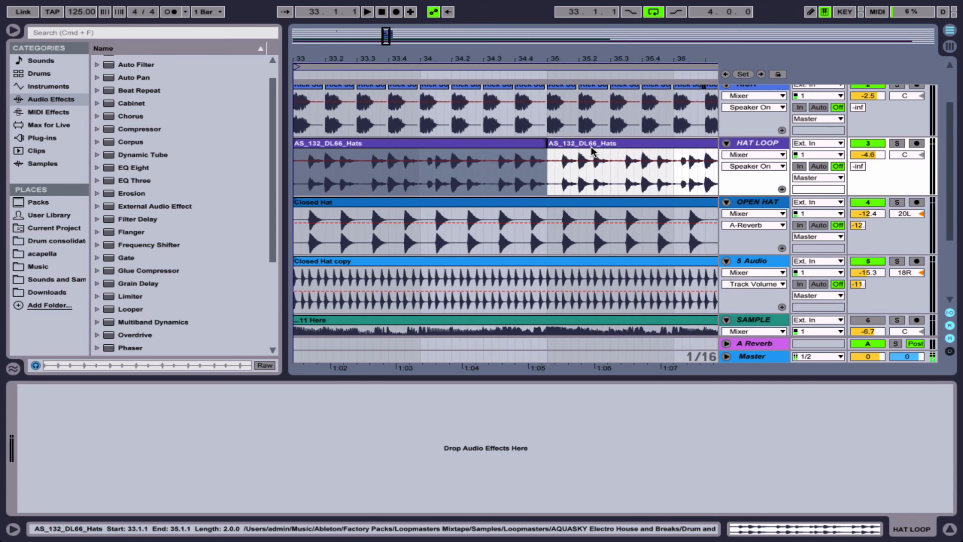
key(space)
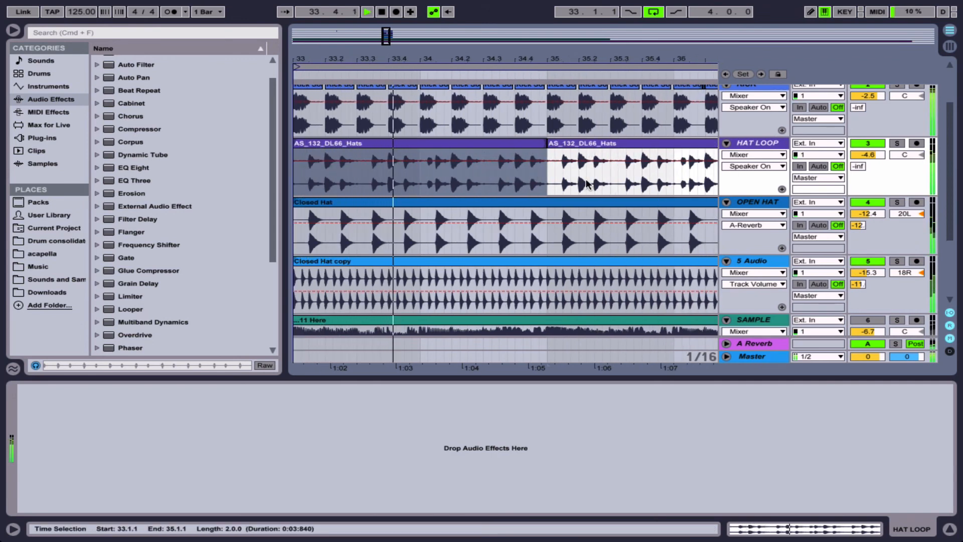
key(space)
Copy the HAT LOOP hit from 34.4.1 to 34.4.3 and paste it at 34.3.2.
click(513, 173)
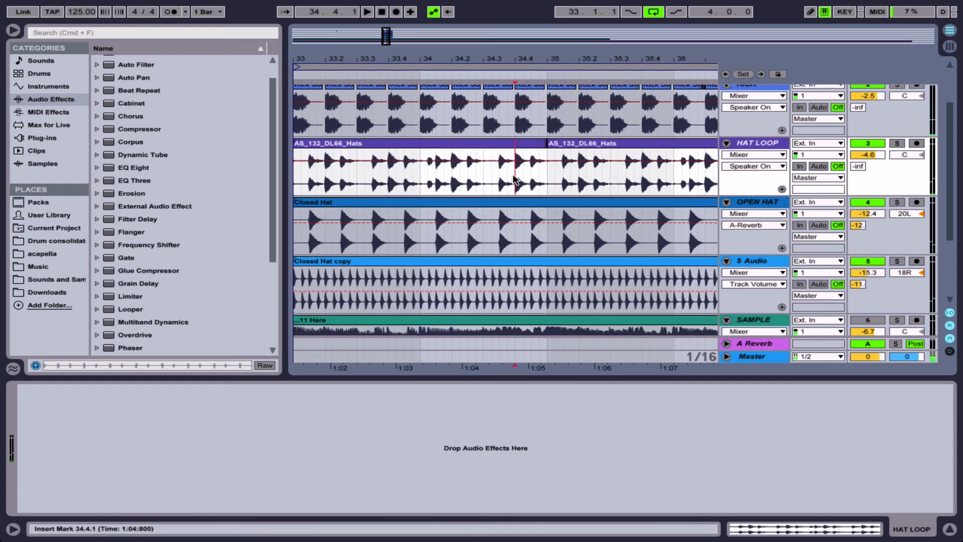
drag(516, 57, 518, 95)
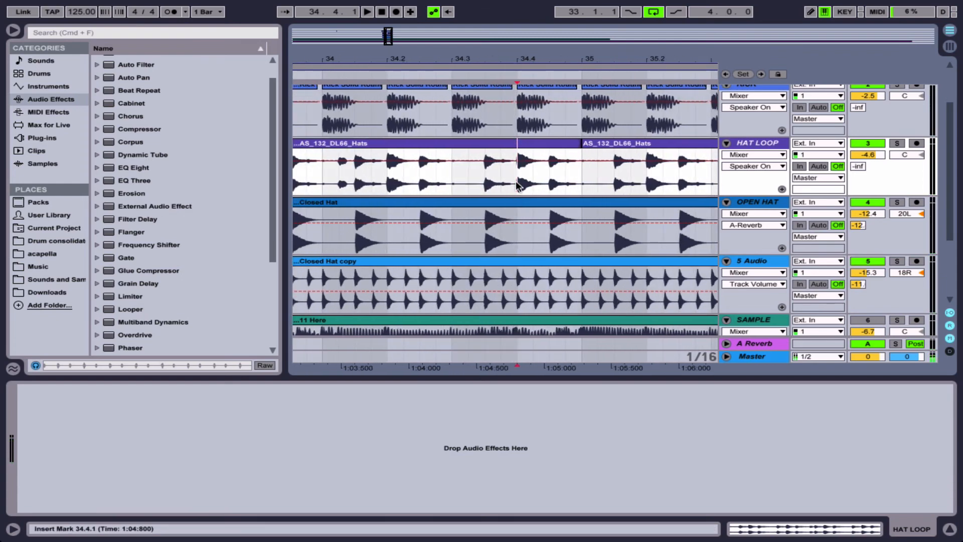
drag(516, 185, 551, 186)
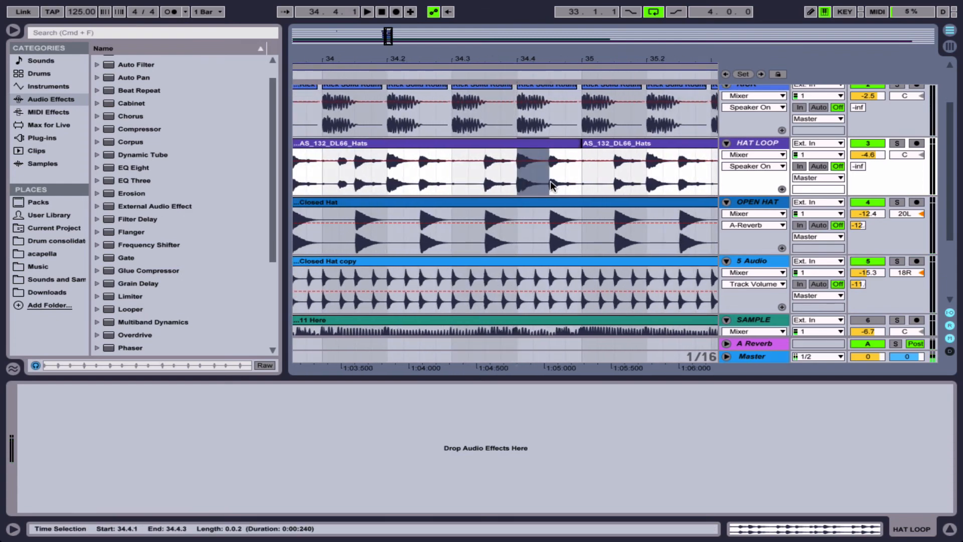
click(466, 174)
key(super+v)
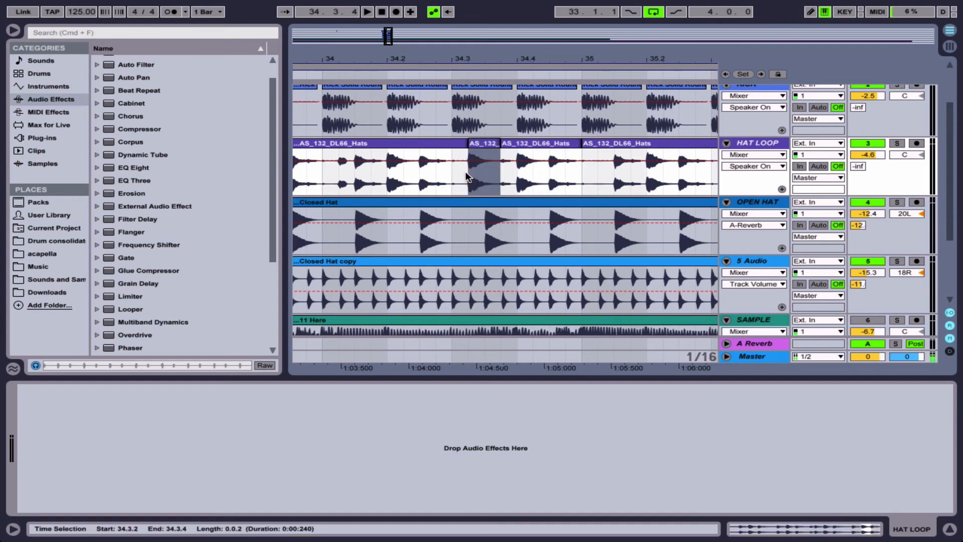
Play the edited loop from 33.1.1 and lower the OPEN HAT volume to -17.1 and the 5 Audio volume to -22.6.
scroll(449, 162, left, 3)
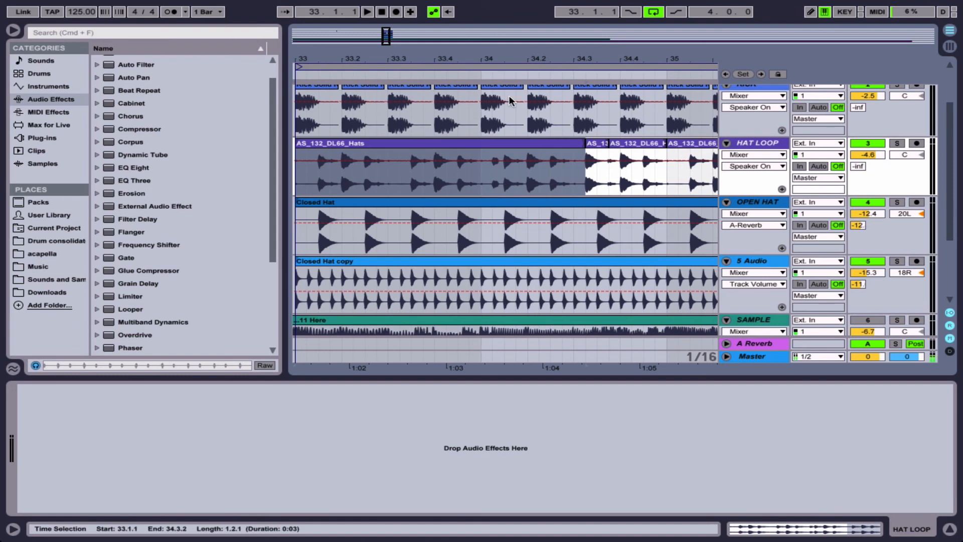
key(space)
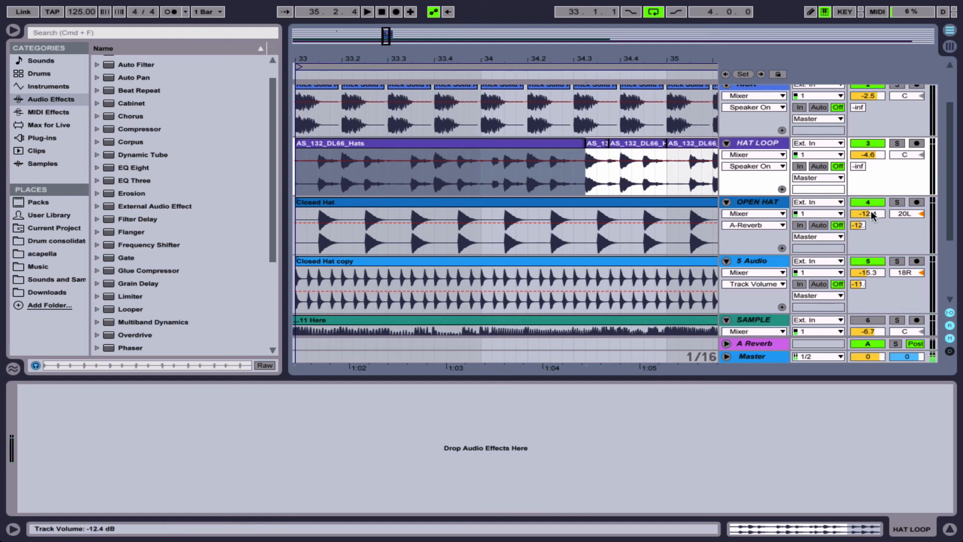
key(space)
drag(873, 216, 873, 226)
drag(869, 273, 869, 290)
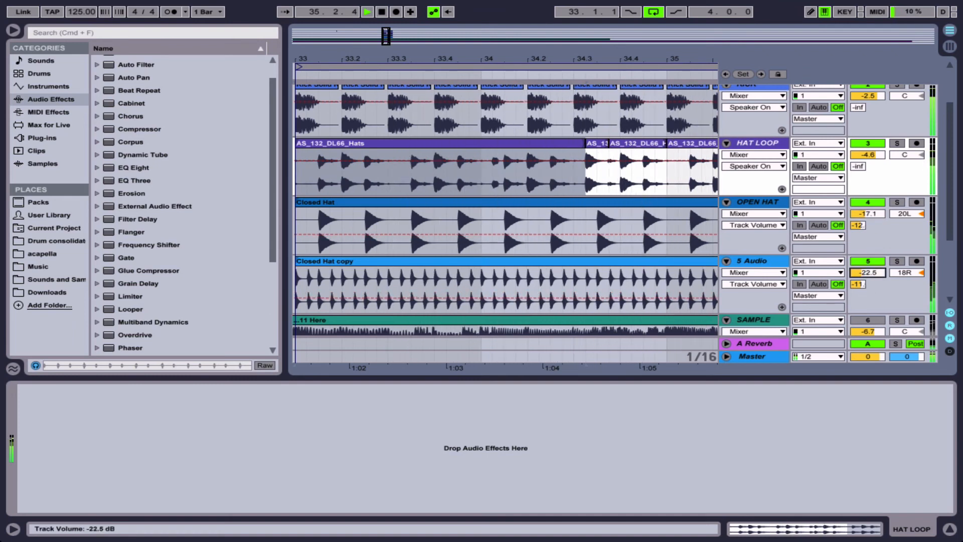
key(space)
Examine the copied HAT LOOP hit between 34.3.2 and 34.3.4 up close.
drag(563, 56, 562, 35)
drag(424, 176, 615, 172)
scroll(615, 173, right, 5)
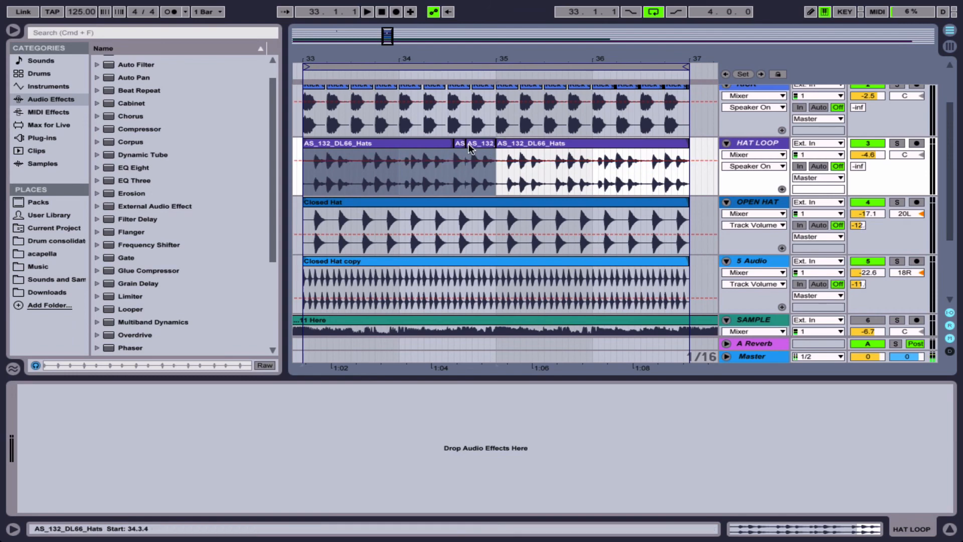
click(457, 146)
key(z)
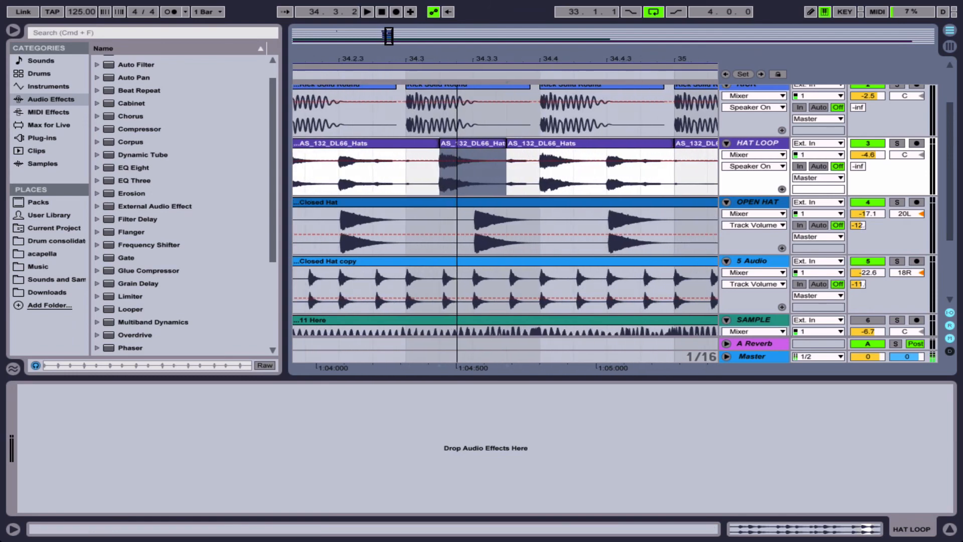
drag(458, 145, 439, 144)
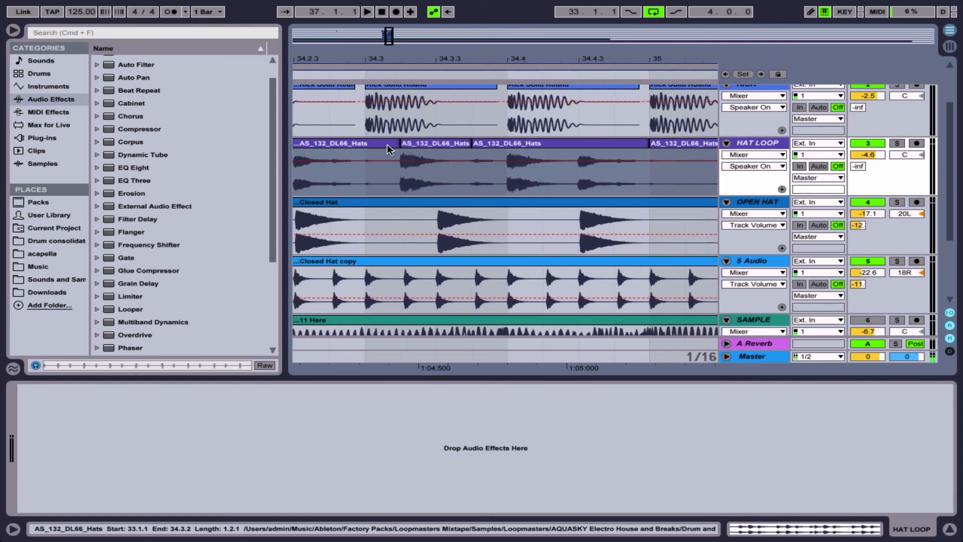
click(387, 143)
click(364, 169)
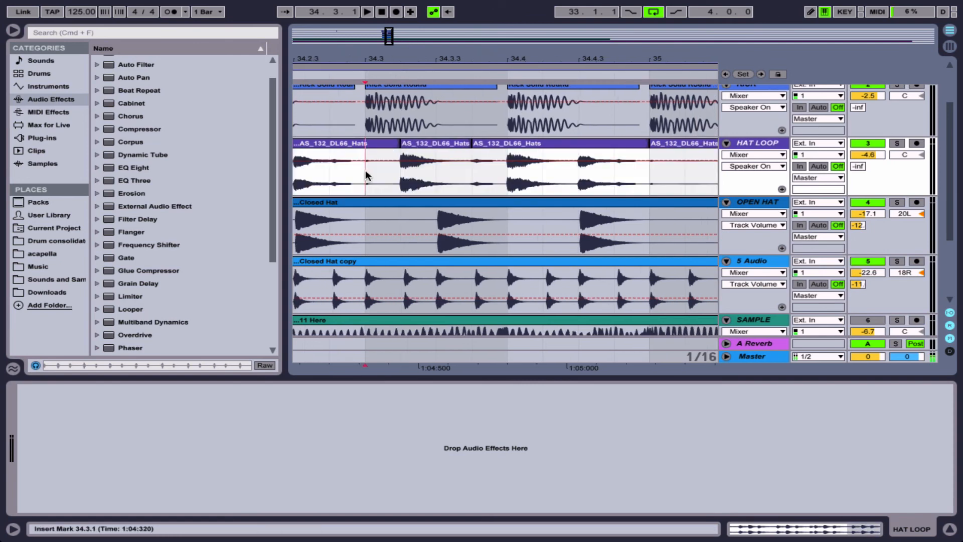
Try moving the HAT LOOP hit from 34.3.2 to 34.3.3, play it from 34.3.1 and undo the move.
click(408, 143)
drag(410, 143, 445, 144)
click(360, 173)
key(space)
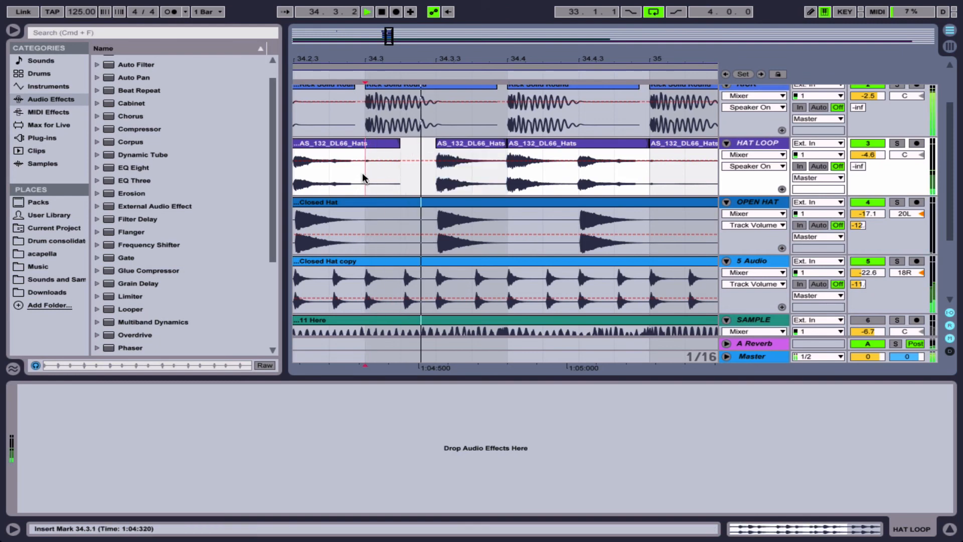
key(super+z)
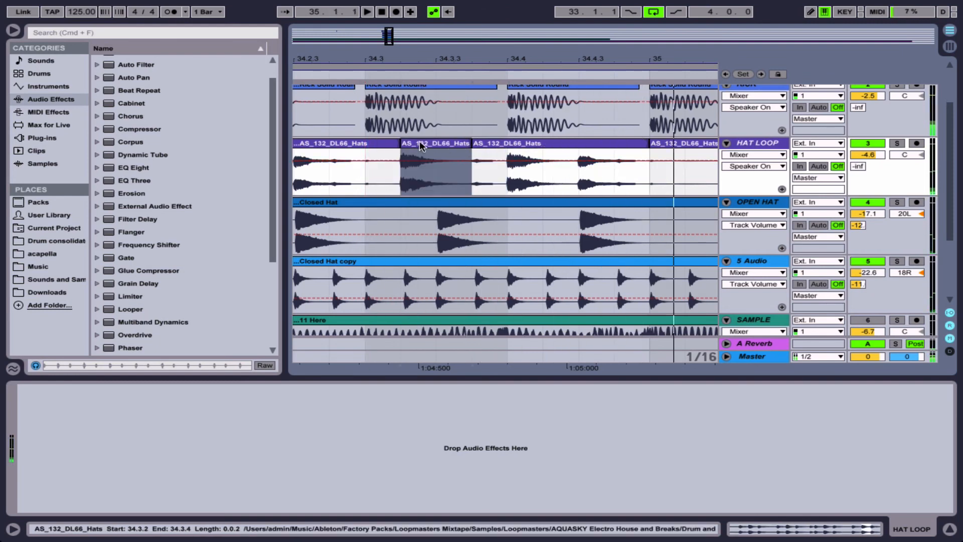
Check the hit's 34.3.2 to 34.3.3 portion on HAT LOOP and play the groove from 34.3.1.
click(363, 173)
drag(367, 174, 445, 175)
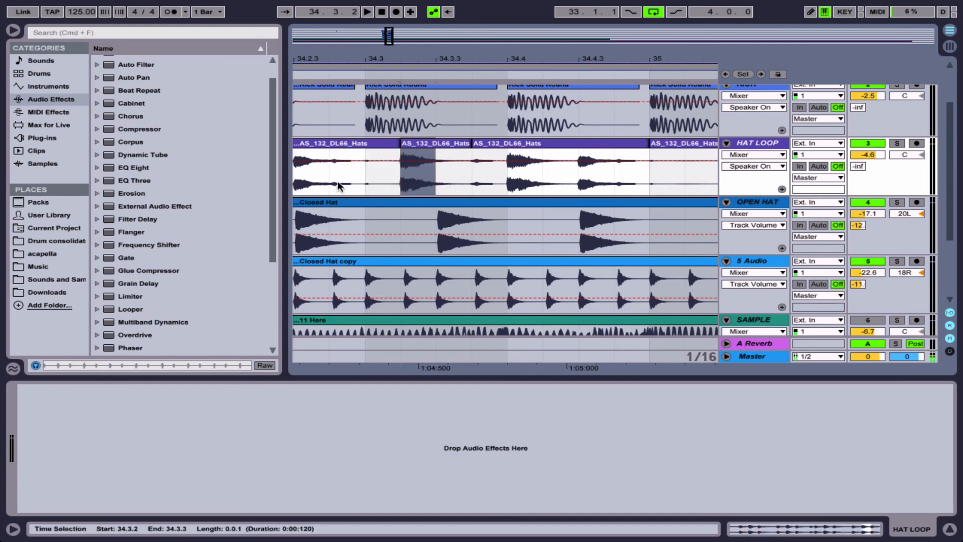
click(365, 178)
key(space)
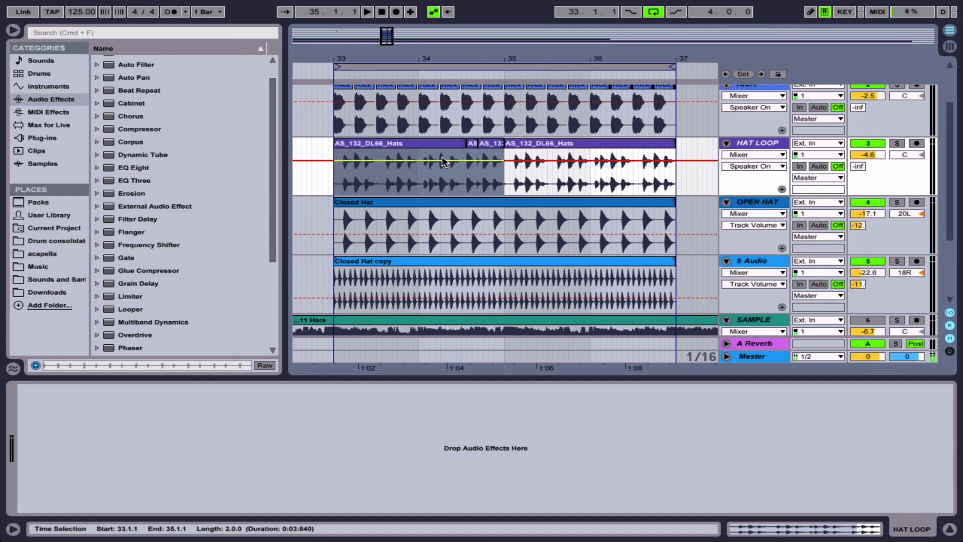
Duplicate the HAT LOOP section from 33.1.1 to 35.1.1 right after itself and set the track's A-Reverb send to -20.6 dB.
key(super+d)
click(334, 180)
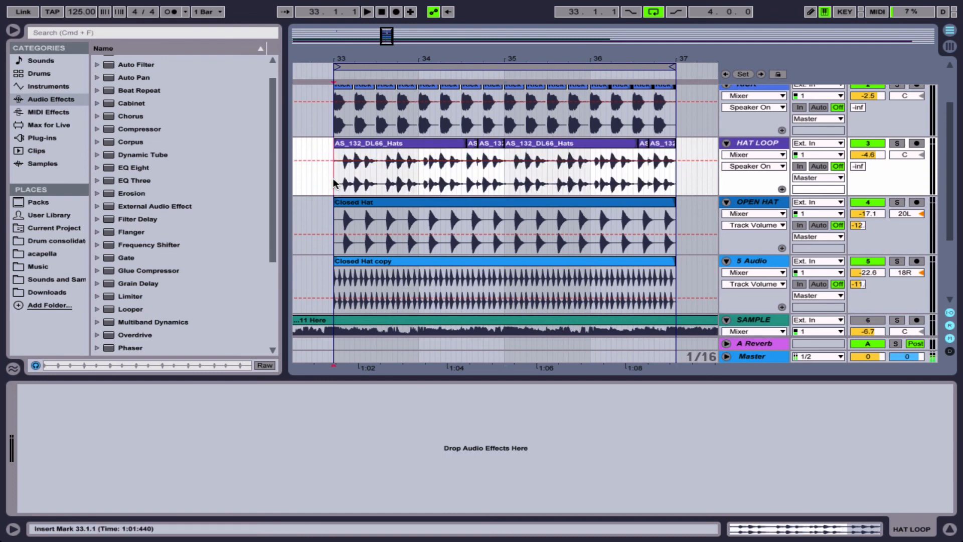
key(space)
mouse_move(855, 165)
mouse_down()
mouse_move(855, 132)
mouse_move(856, 167)
mouse_up()
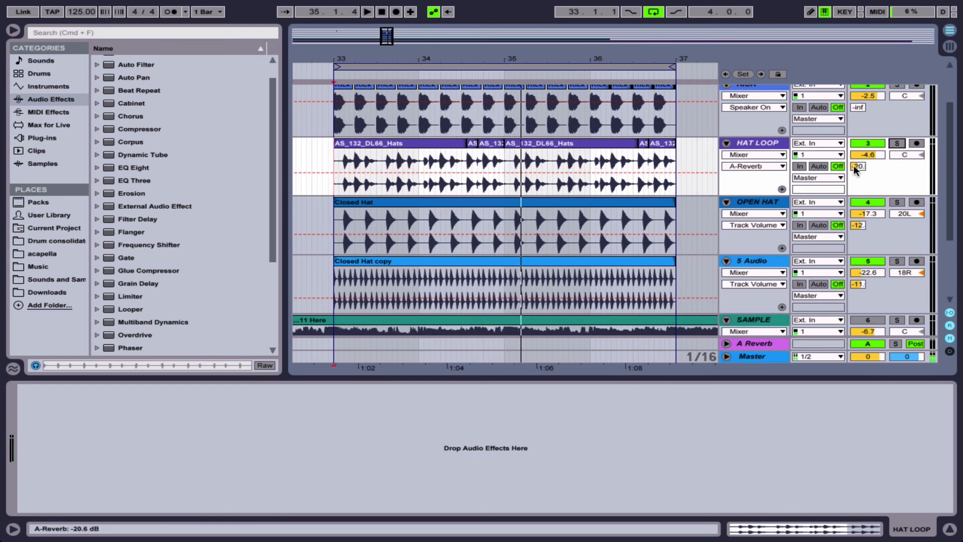
Select the Closed Hat clip and the Closed Hat copy clip, and play the full four-bar groove.
click(432, 169)
click(380, 201)
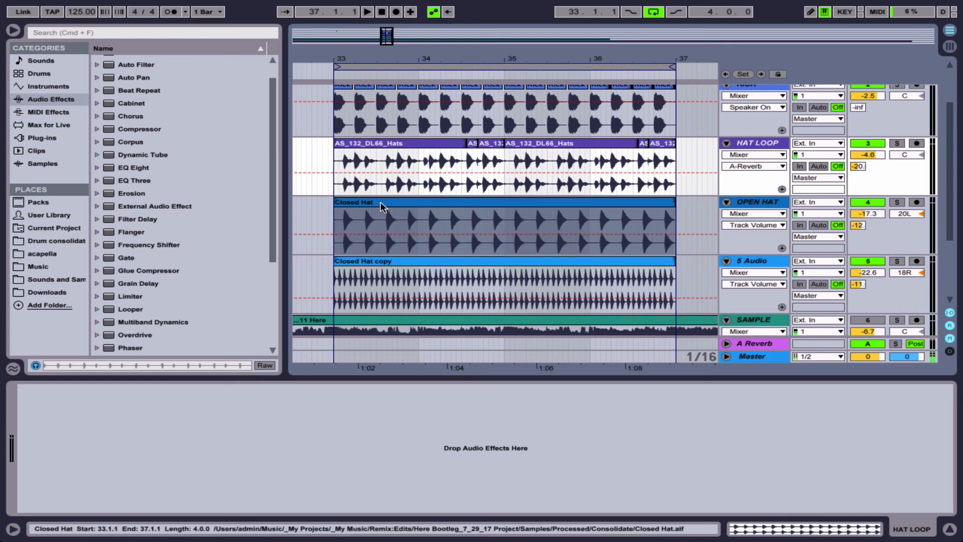
click(392, 261)
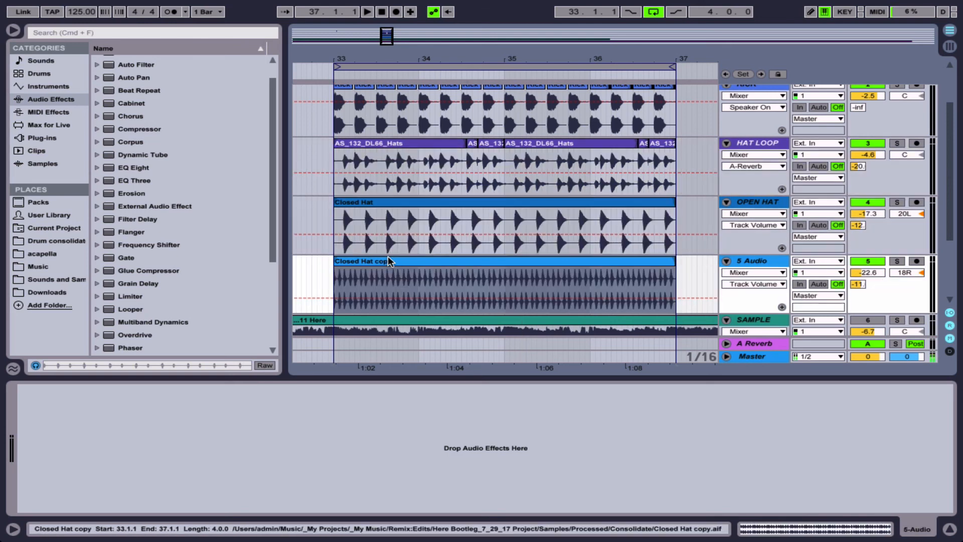
key(space)
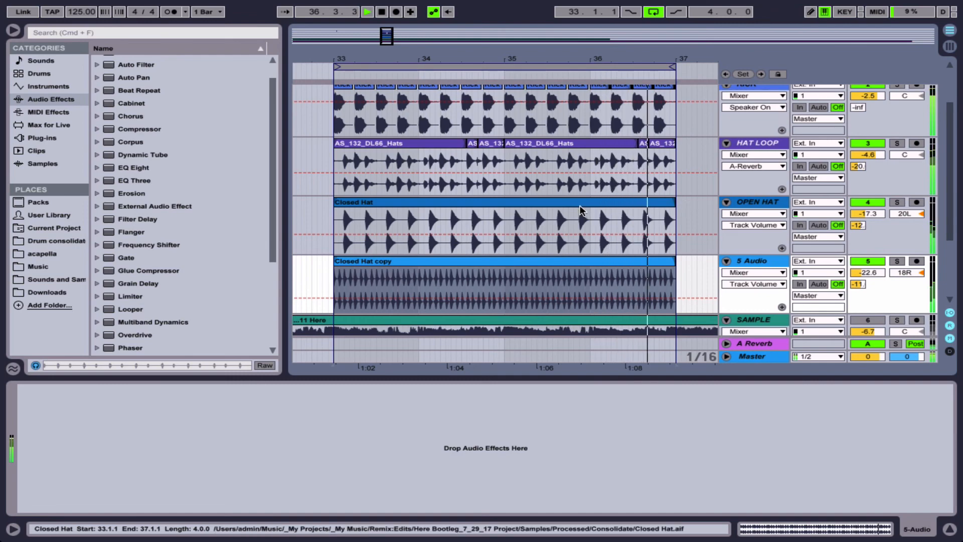
key(space)
Activate the SAMPLE track and play the loop with the 11 Here sample included.
scroll(684, 192, down, 3)
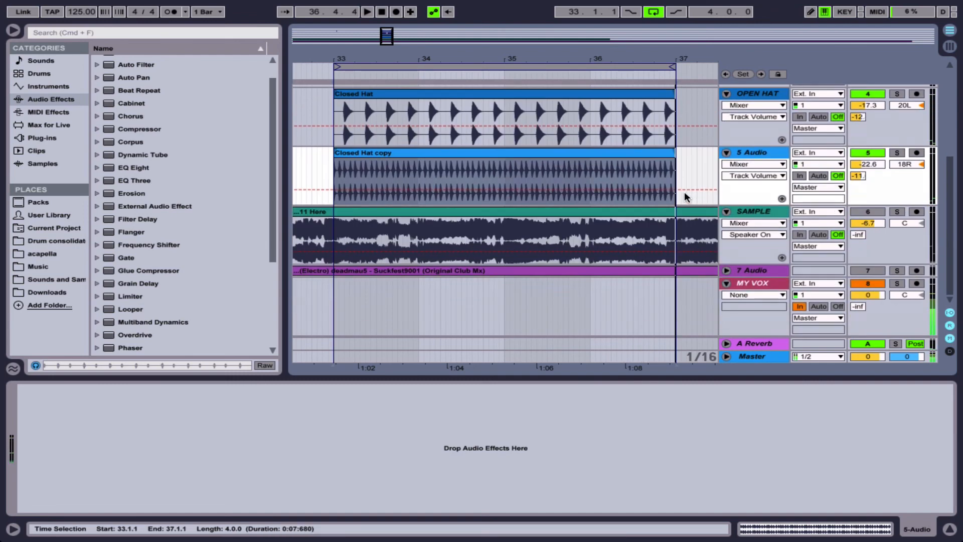
click(869, 212)
key(space)
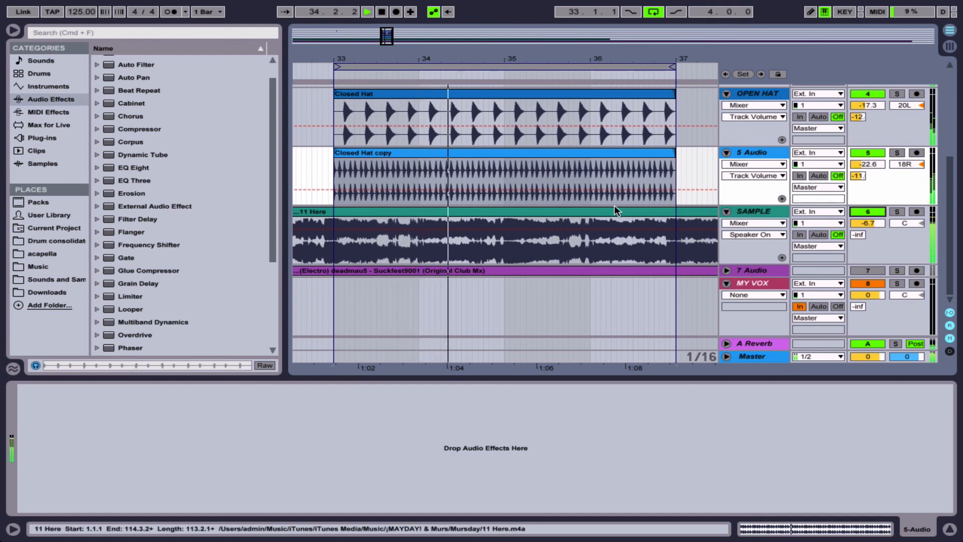
scroll(615, 210, up, 2)
scroll(616, 210, down, 1)
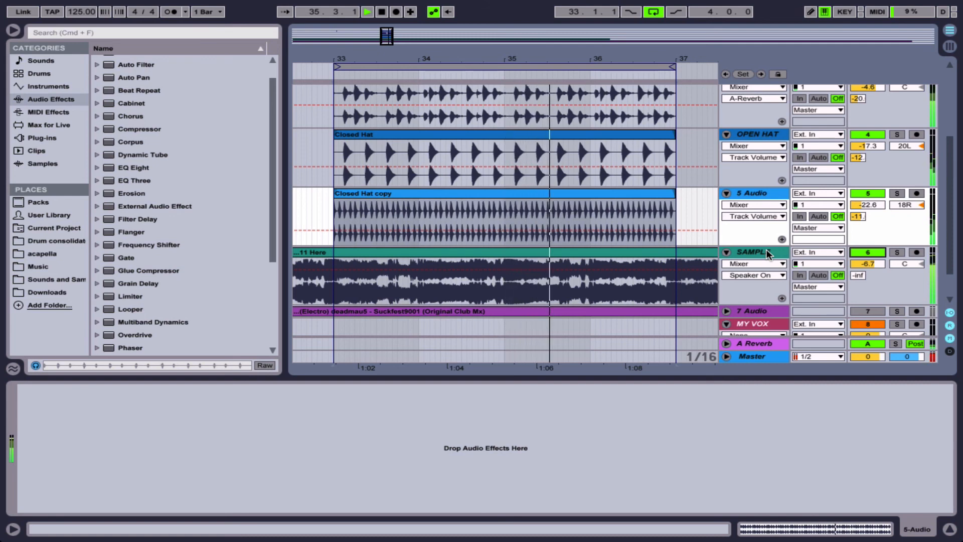
key(space)
Split the SAMPLE and 7 Audio clips at 32.4.4 and 37.1.1 around the looped section.
scroll(487, 179, up, 2)
scroll(487, 182, up, 2)
drag(335, 140, 671, 143)
scroll(636, 195, down, 5)
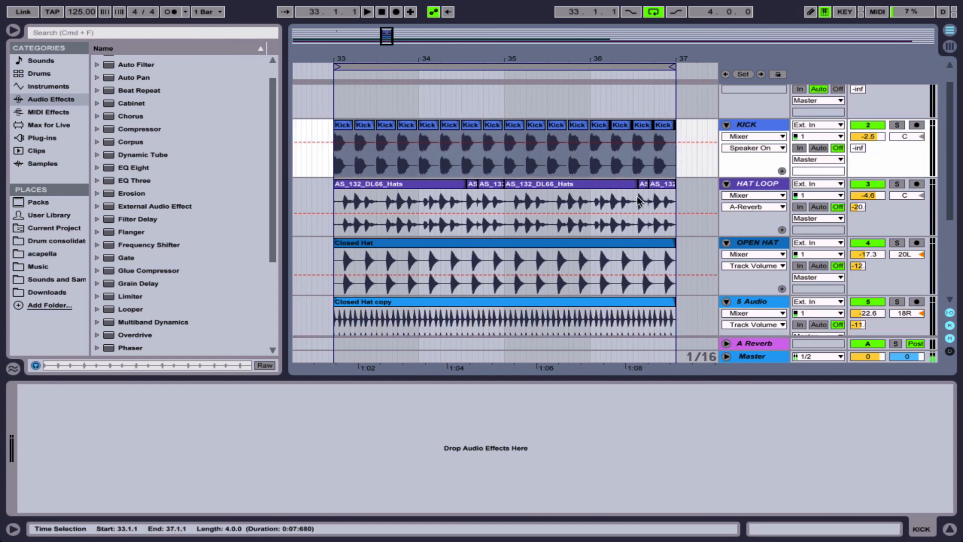
click(334, 253)
drag(334, 248, 648, 271)
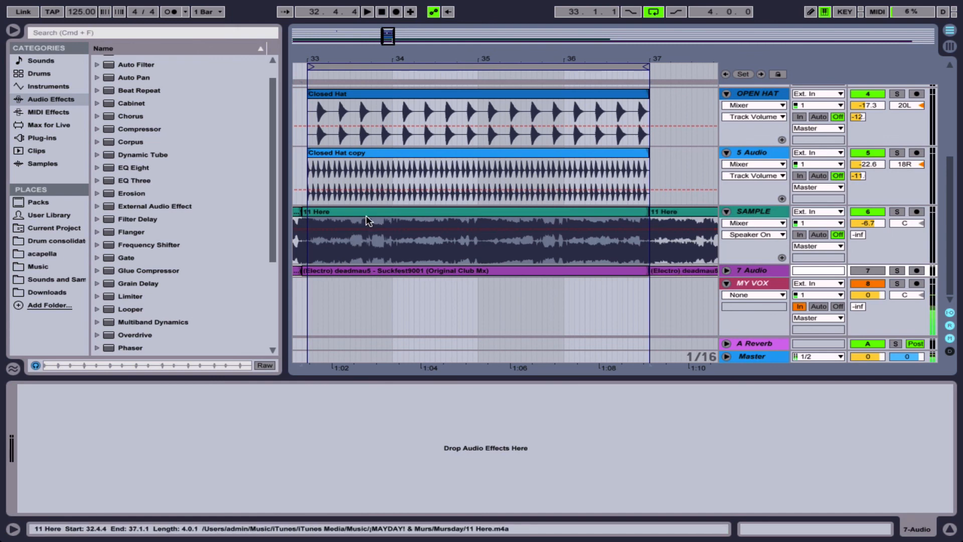
key(super+e)
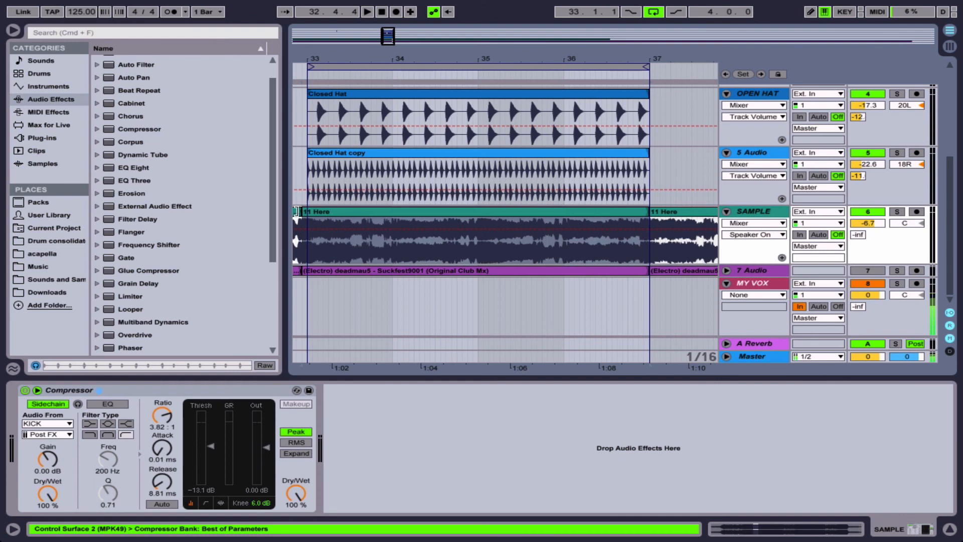
Align the cut between the first two 11 Here clips to 33.1.1 and open the second clip's sample view.
click(313, 211)
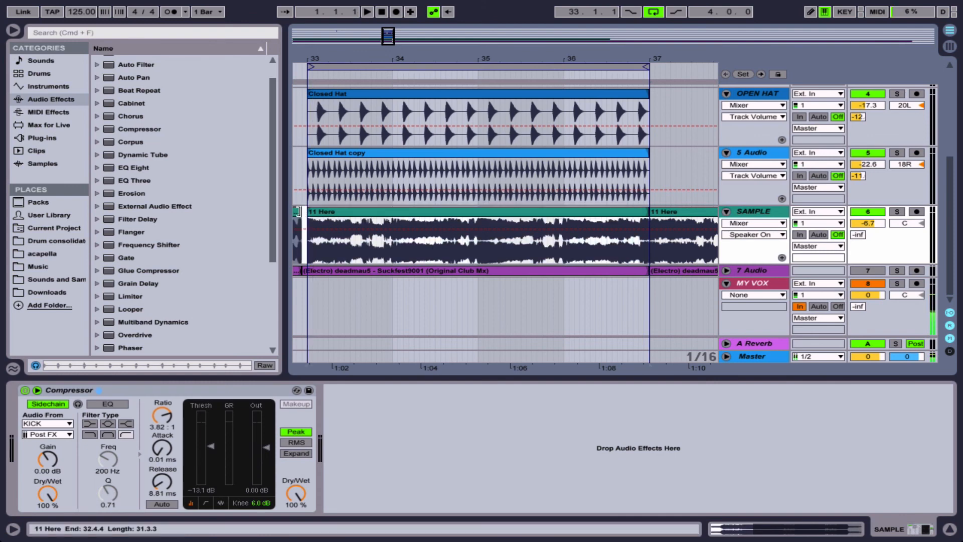
click(309, 211)
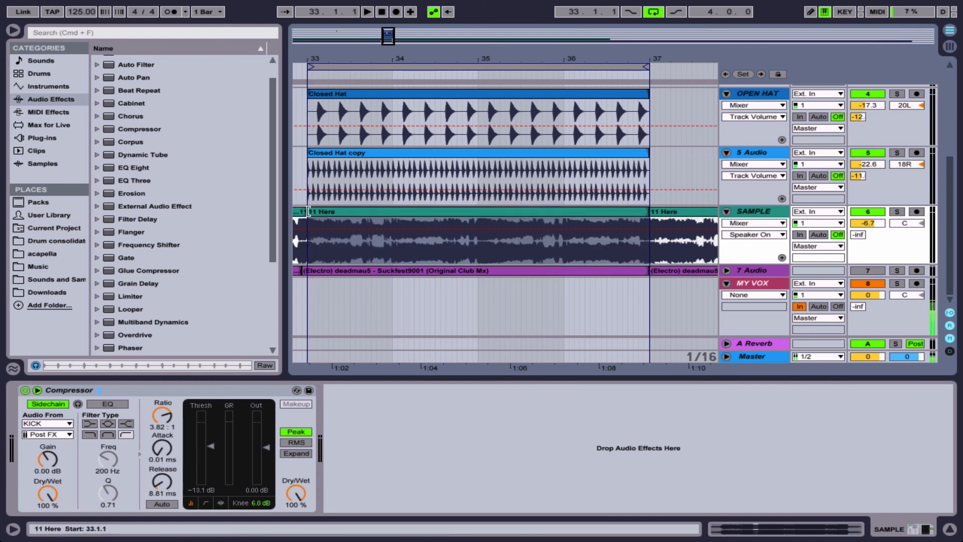
double_click(348, 212)
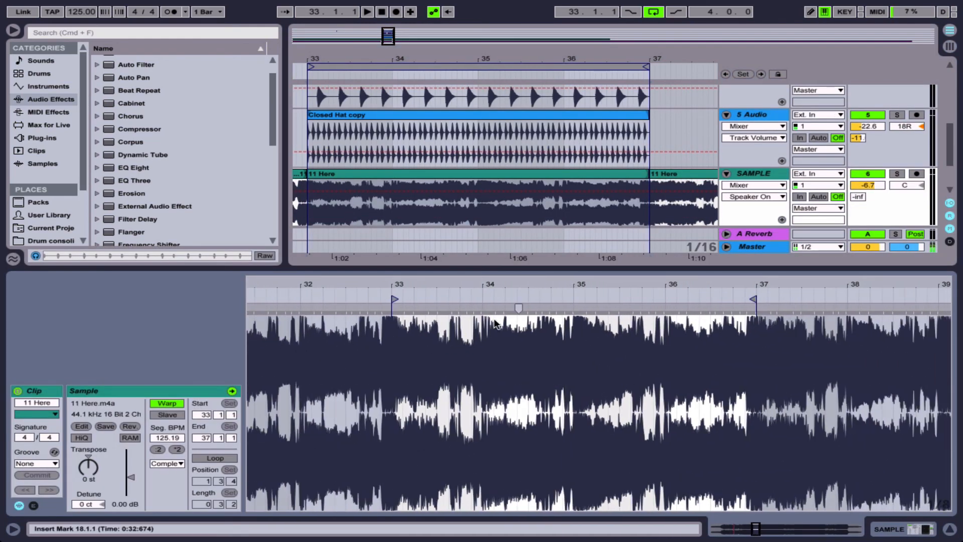
Consolidate the 11 Here section from 33.1.1 to 37.1.1 and extract its groove.
click(380, 212)
scroll(629, 219, down, 3)
click(651, 162)
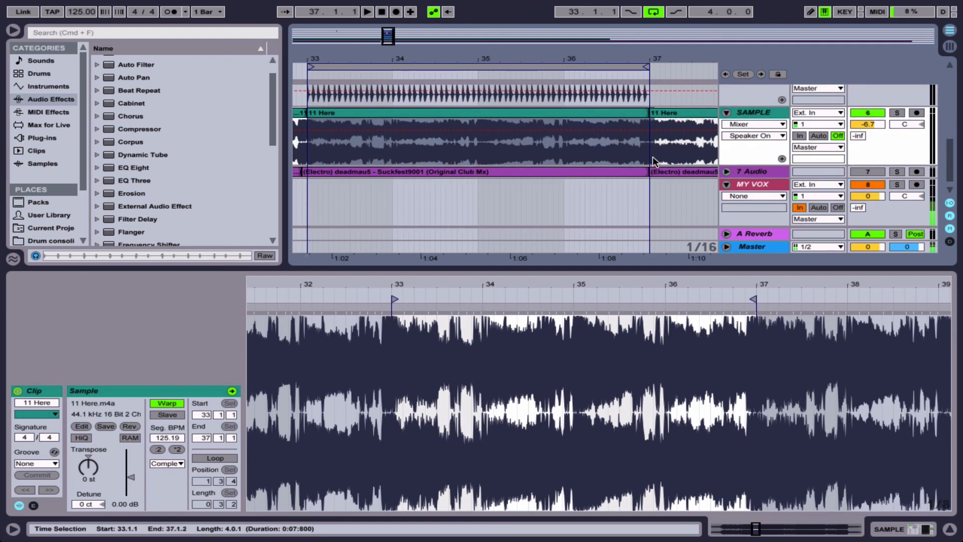
key(super+j)
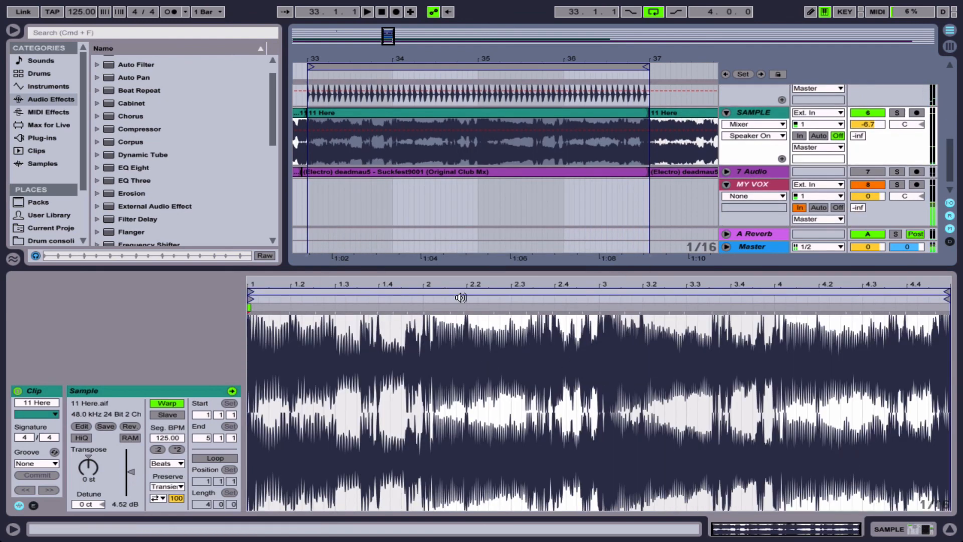
click(458, 286)
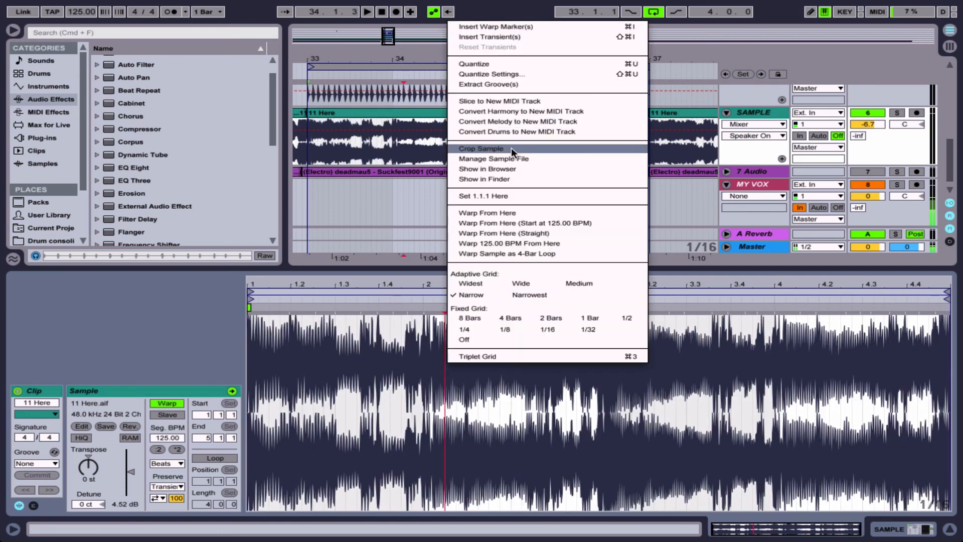
click(499, 84)
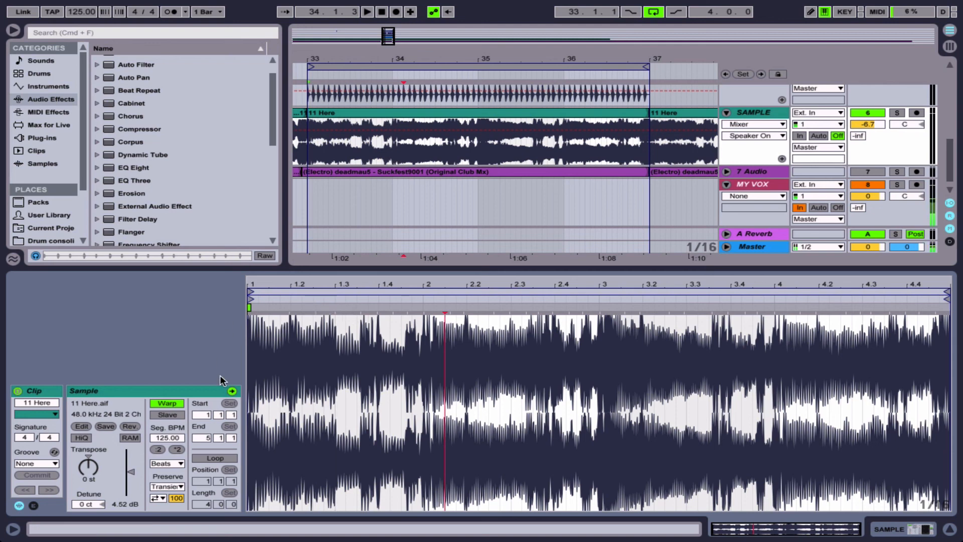
Try the extracted 11 Here groove on the consolidated sample clip and set its groove back to None.
click(51, 463)
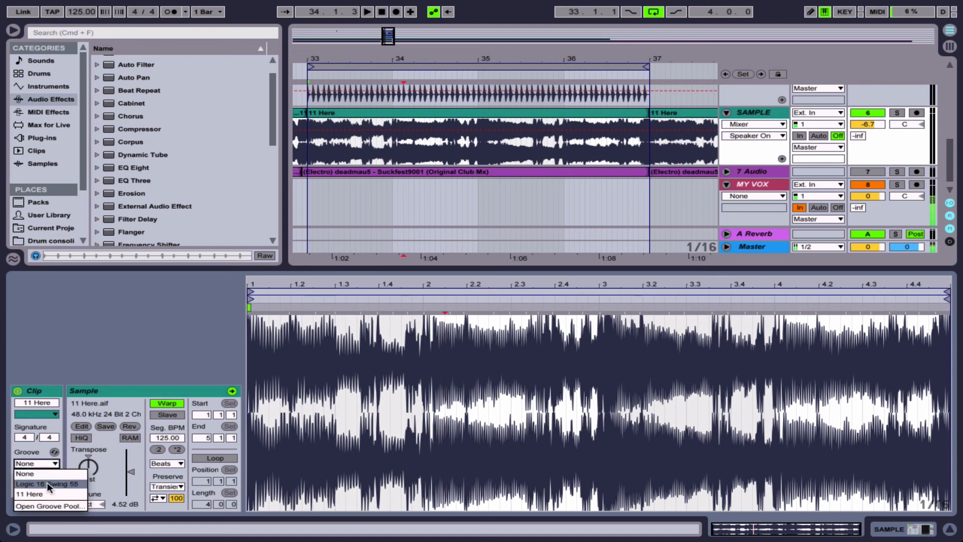
click(37, 493)
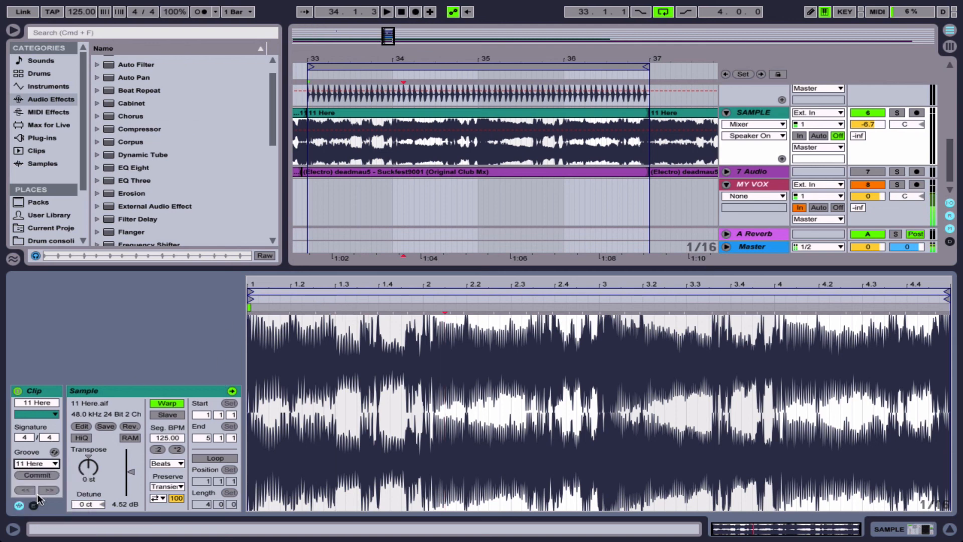
click(49, 464)
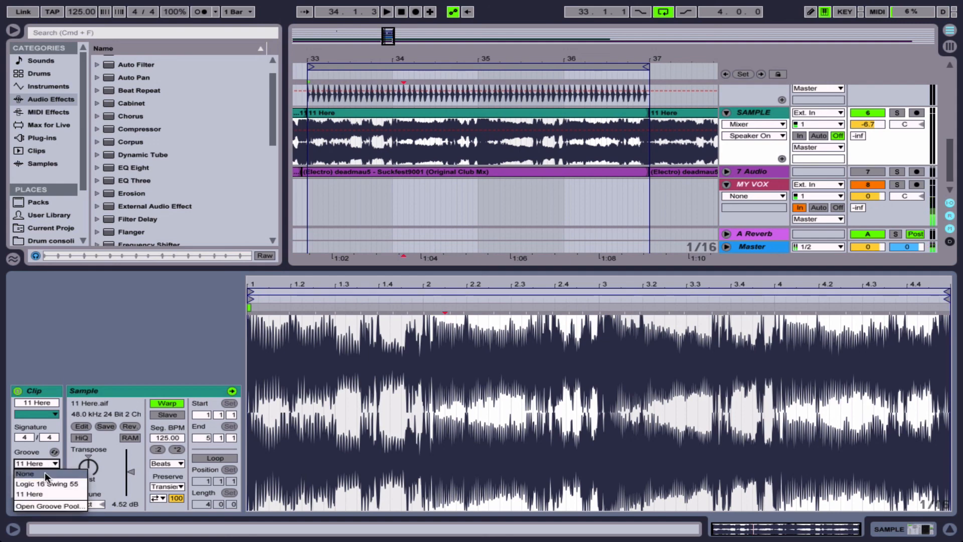
click(41, 473)
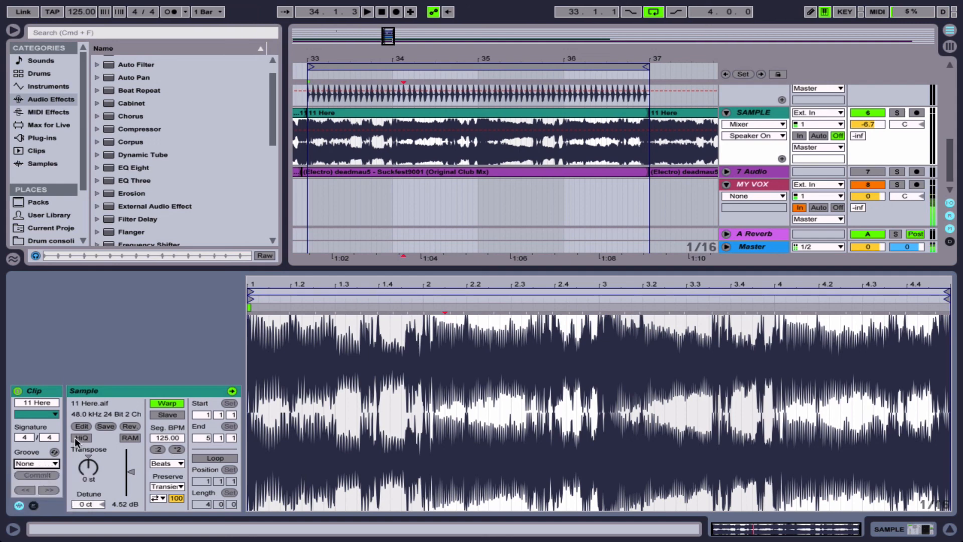
Consolidate the KICK clips from 33.1.1 to 37.1.1 and assign the 11 Here groove to the resulting clip.
scroll(426, 215, up, 5)
drag(306, 180, 648, 176)
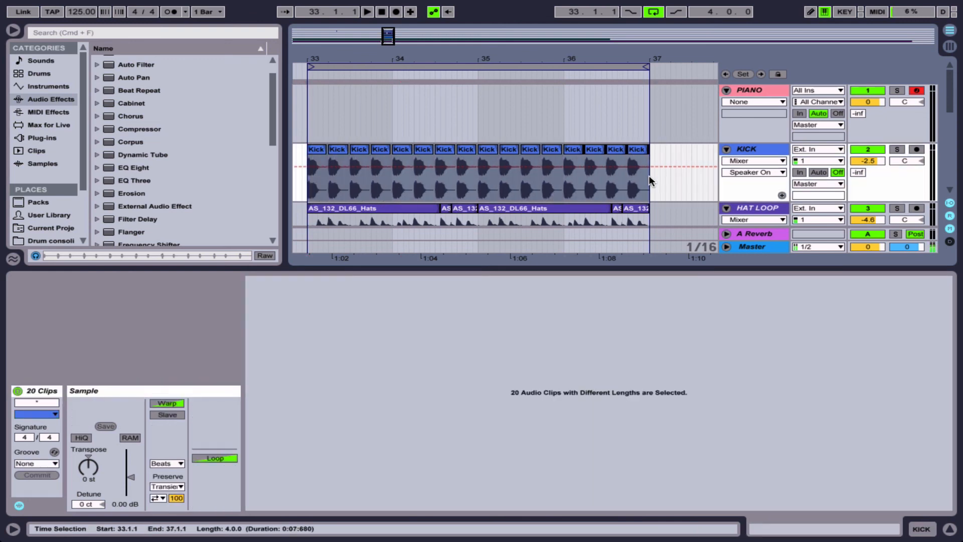
key(super+j)
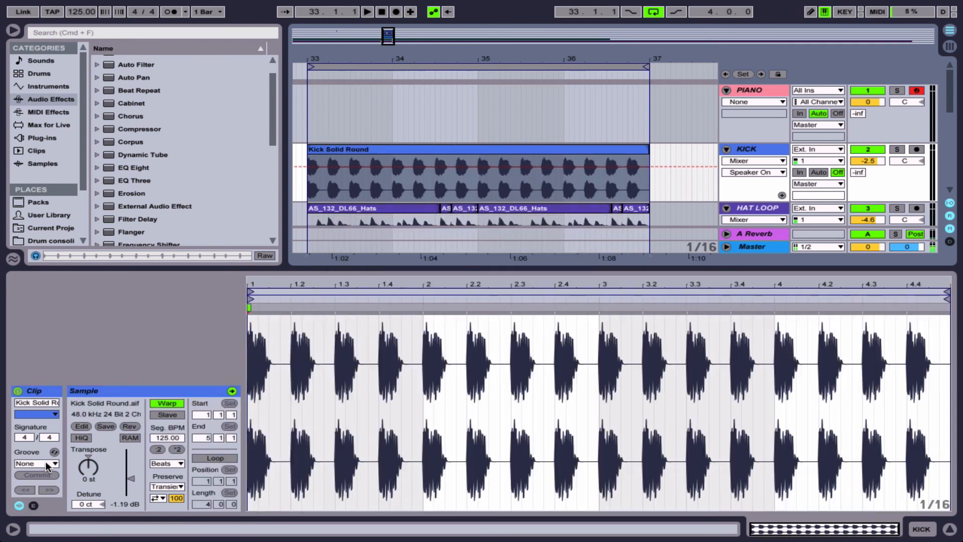
click(45, 462)
click(49, 492)
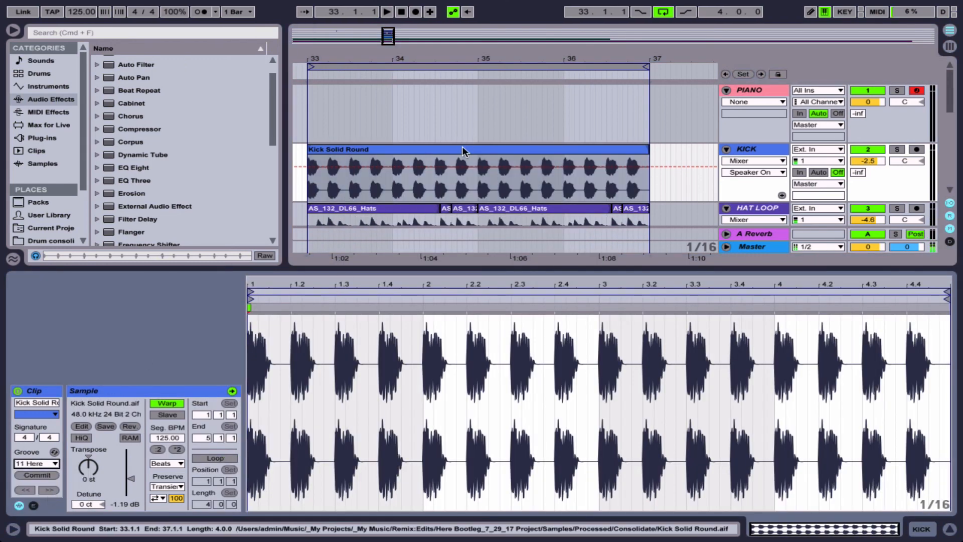
Play the loop from 33.1.1 to hear the kick with the 11 Here groove.
drag(444, 60, 445, 65)
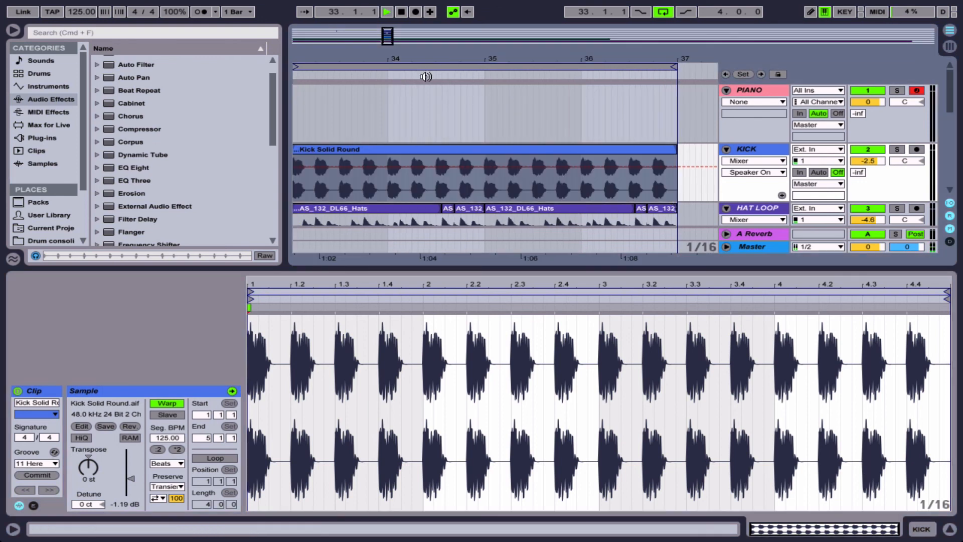
key(space)
scroll(426, 166, down, 3)
scroll(425, 166, left, 2)
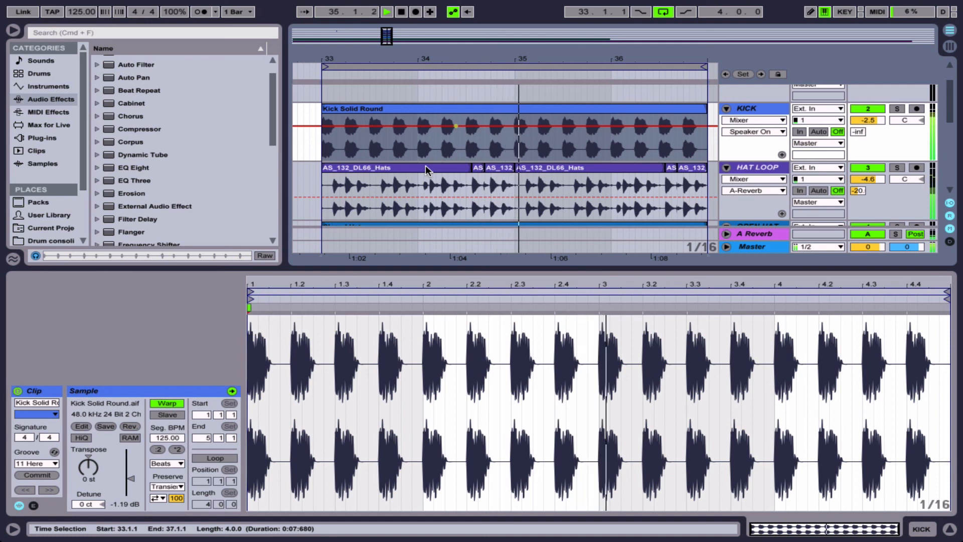
Set the Kick Solid Round clip's groove to None and mute the HAT LOOP, OPEN HAT and 5 Audio tracks.
click(53, 462)
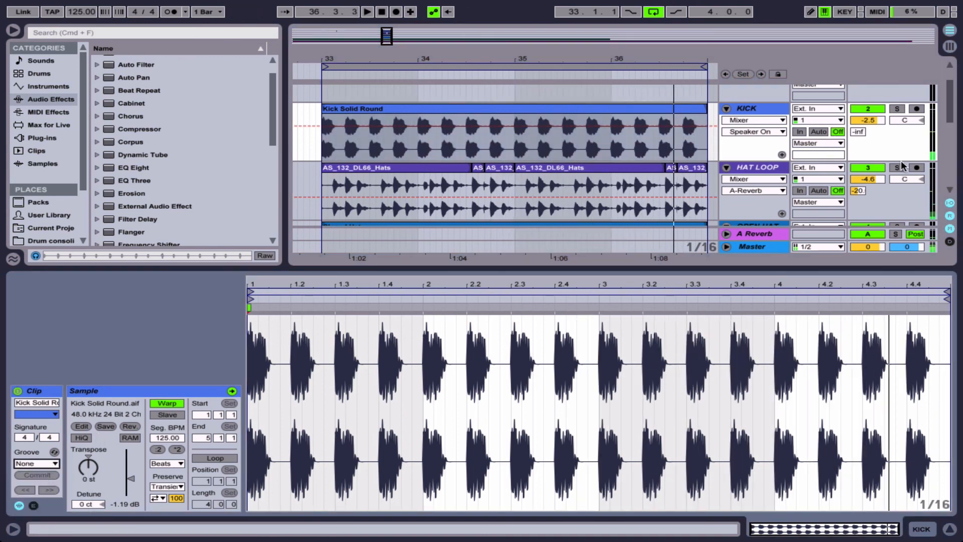
scroll(871, 169, down, 2)
scroll(871, 171, down, 2)
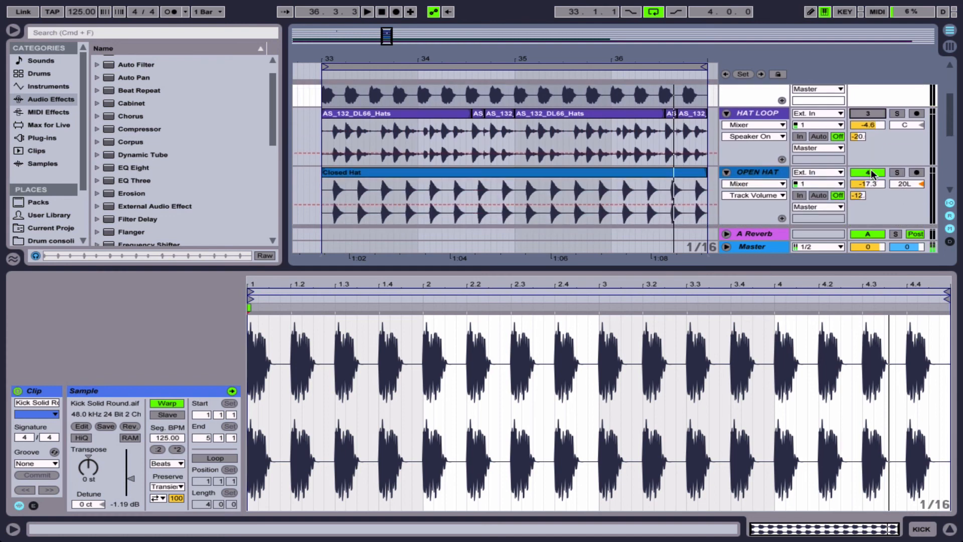
scroll(871, 172, down, 1)
scroll(868, 175, up, 6)
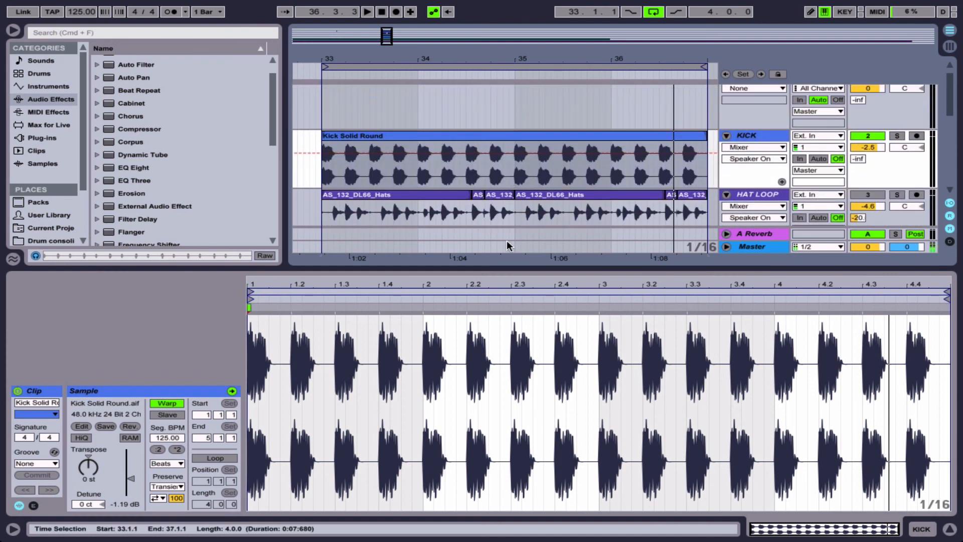
Hide the clip detail view and play the 33.1.1 to 37.1.1 loop to hear the ungrooved kick against the 11 Here sample.
key(super+alt+l)
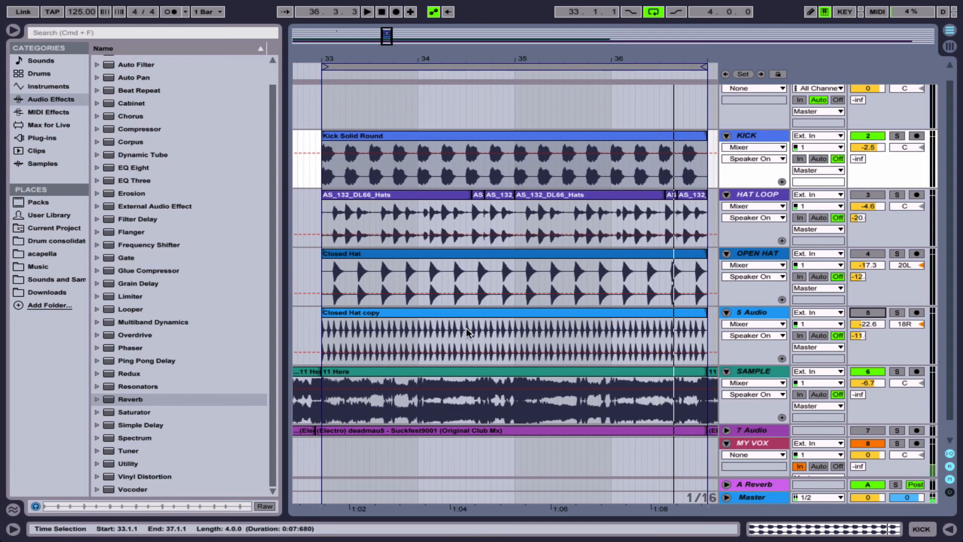
click(435, 378)
click(434, 168)
key(space)
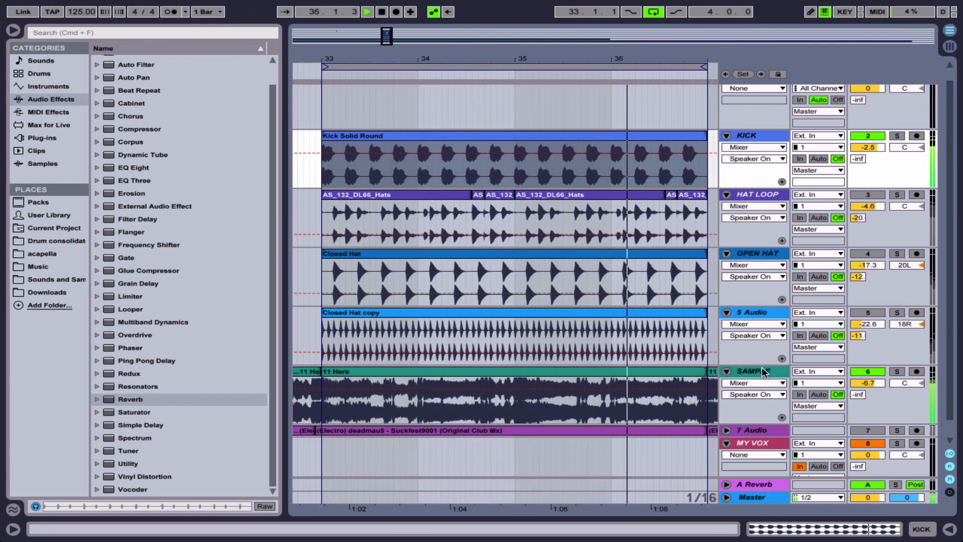
key(space)
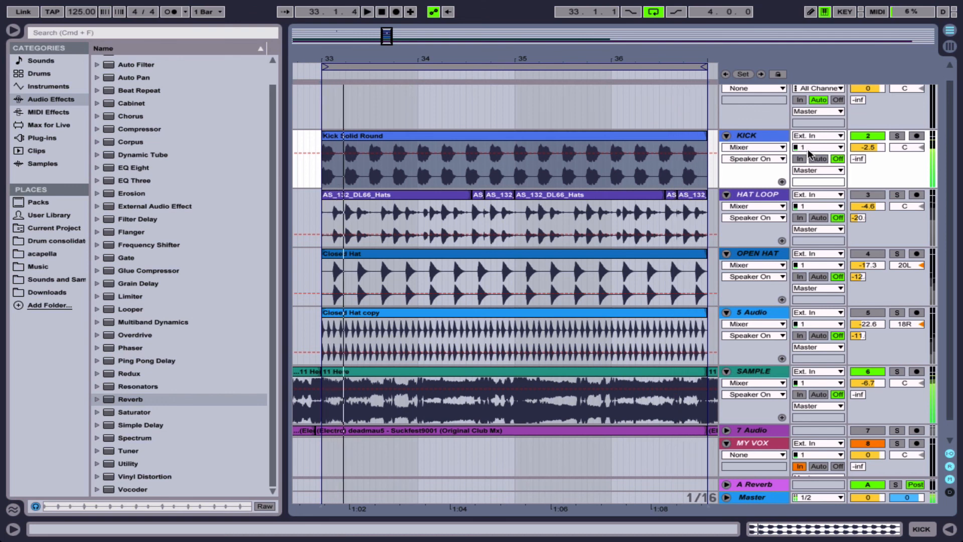
Select the consolidated 11 Here clip at 33.1.1 on the SAMPLE track.
click(634, 133)
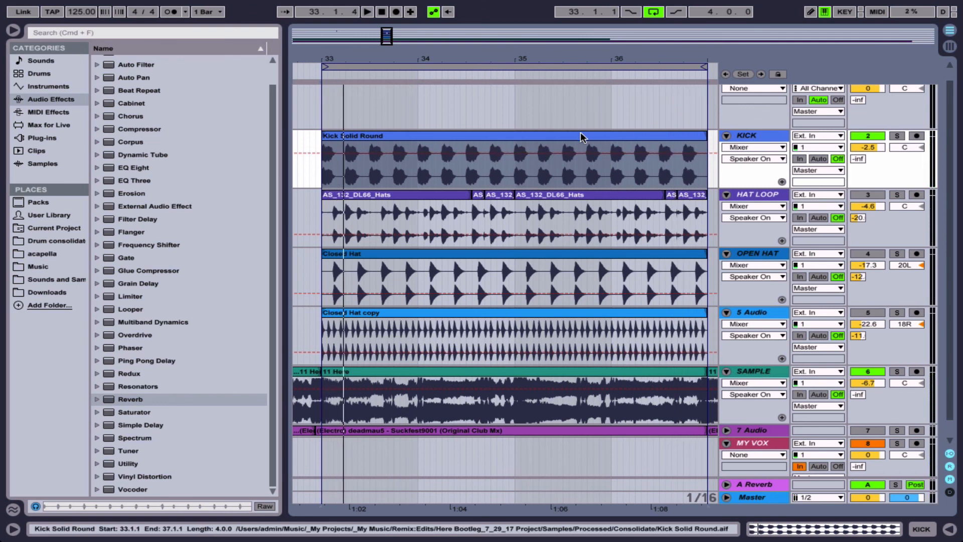
click(421, 372)
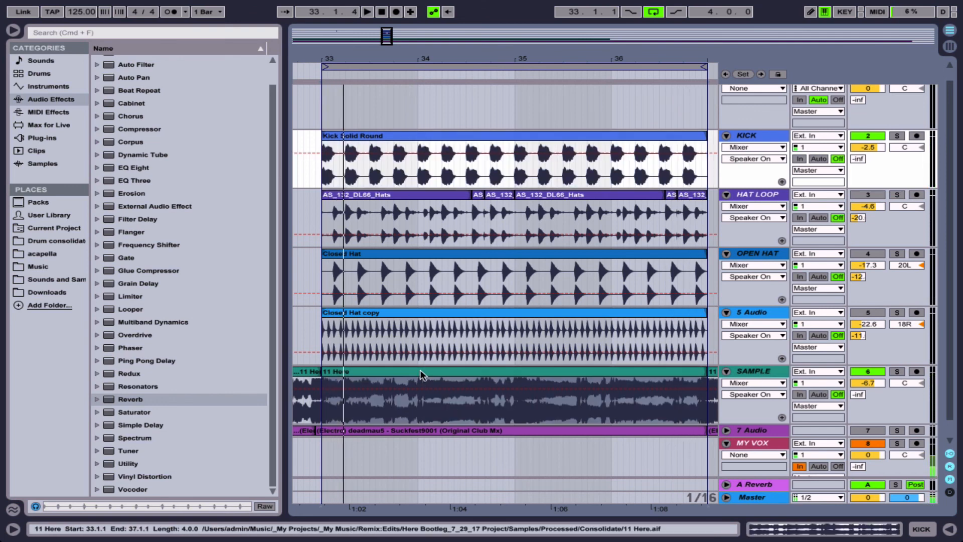